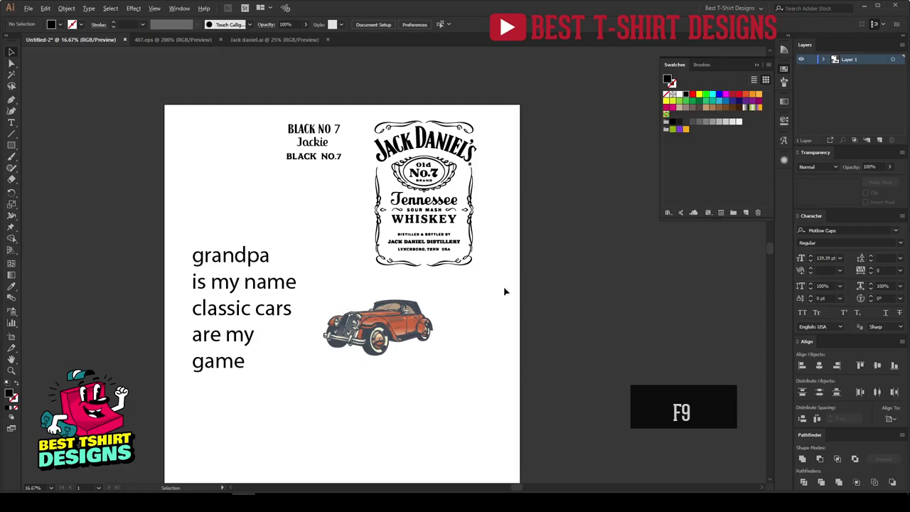
Examine the vintage car illustration, the Jack Daniel's label and the five-line grandpa slogan text on the artboard.
{"action": "scroll", "coordinate": [392, 355], "scroll_direction": "up", "scroll_amount": 2}
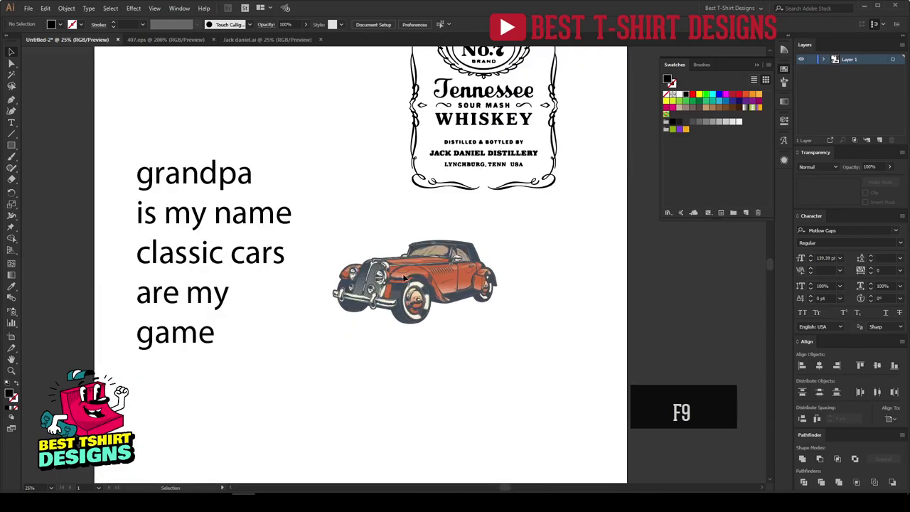
{"action": "scroll", "coordinate": [338, 193], "scroll_direction": "down", "scroll_amount": 1}
{"action": "scroll", "coordinate": [454, 284], "scroll_direction": "up", "scroll_amount": 1}
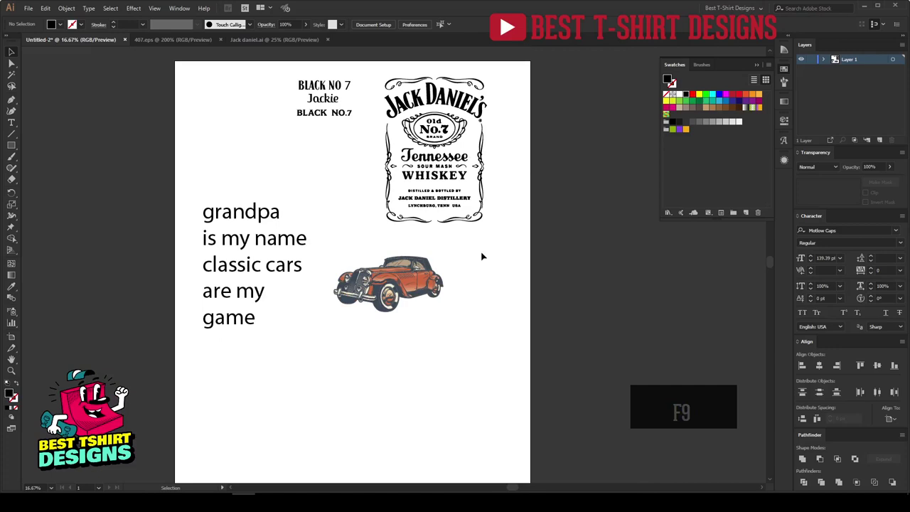
{"action": "left_click", "coordinate": [397, 289]}
{"action": "mouse_move", "coordinate": [496, 345]}
{"action": "left_mouse_down"}
{"action": "mouse_move", "coordinate": [482, 327]}
{"action": "mouse_move", "coordinate": [373, 283]}
{"action": "mouse_move", "coordinate": [325, 240]}
{"action": "mouse_move", "coordinate": [500, 349]}
{"action": "left_mouse_up"}
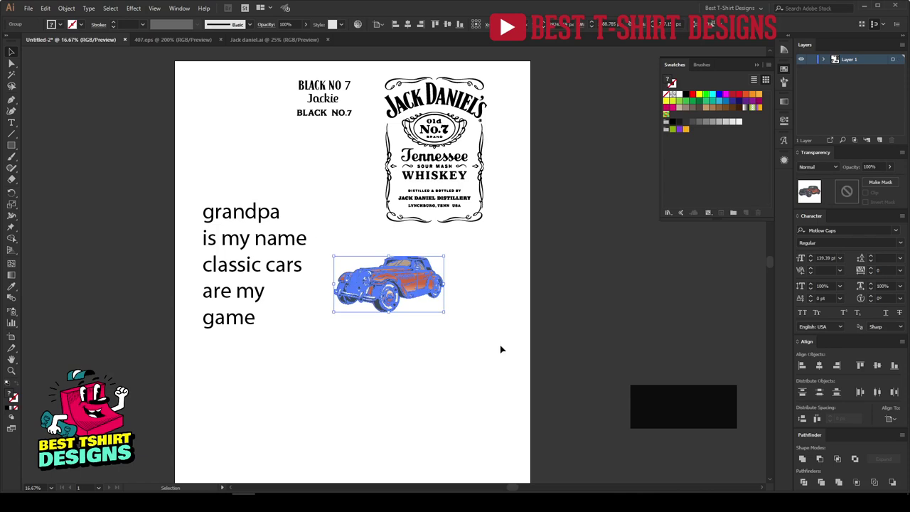
{"action": "left_click", "coordinate": [501, 348]}
{"action": "scroll", "coordinate": [327, 232], "scroll_direction": "up", "scroll_amount": 1}
{"action": "left_click_drag", "start_coordinate": [581, 405], "coordinate": [324, 240]}
{"action": "left_click", "coordinate": [537, 388]}
{"action": "scroll", "coordinate": [471, 387], "scroll_direction": "down", "scroll_amount": 1}
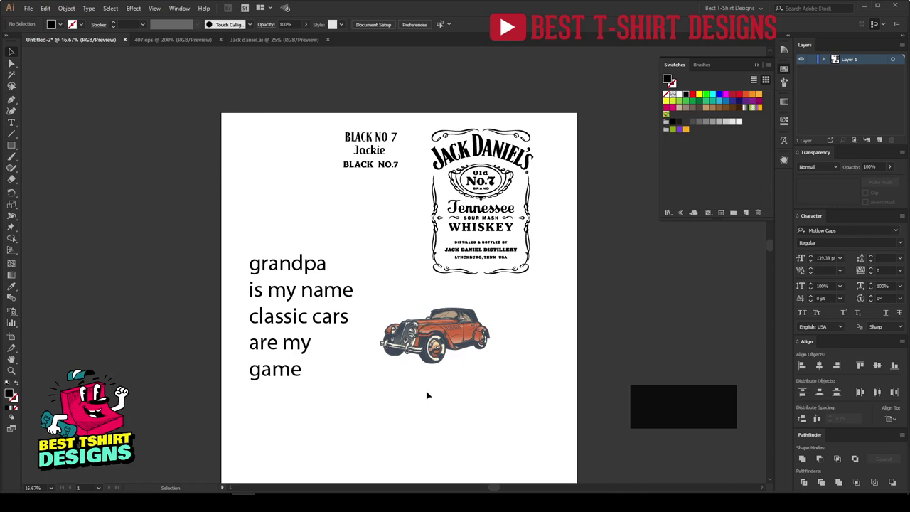
{"action": "left_click_drag", "start_coordinate": [519, 396], "coordinate": [371, 296]}
{"action": "left_click", "coordinate": [378, 268]}
{"action": "scroll", "coordinate": [555, 144], "scroll_direction": "up", "scroll_amount": 1}
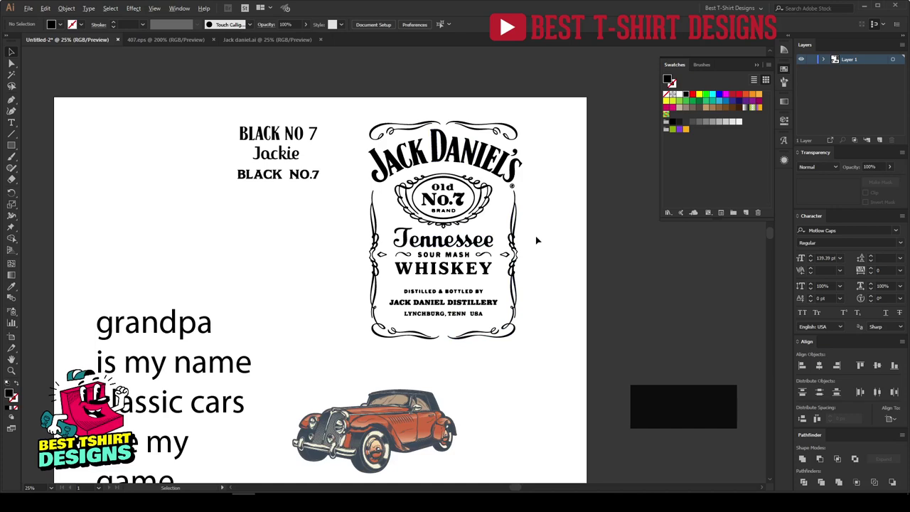
{"action": "scroll", "coordinate": [537, 241], "scroll_direction": "down", "scroll_amount": 1}
{"action": "left_click_drag", "start_coordinate": [317, 436], "coordinate": [274, 247]}
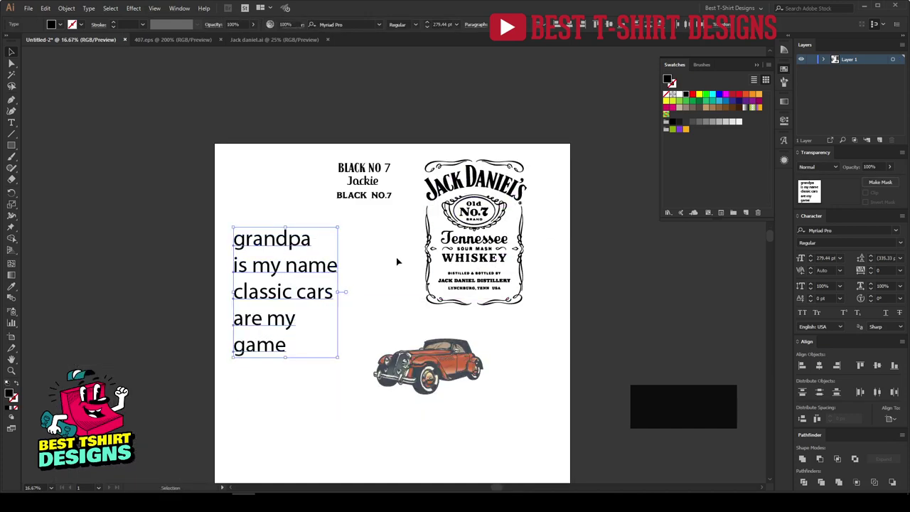
{"action": "left_click", "coordinate": [376, 306]}
{"action": "left_click_drag", "start_coordinate": [331, 385], "coordinate": [229, 226]}
{"action": "left_click", "coordinate": [400, 279]}
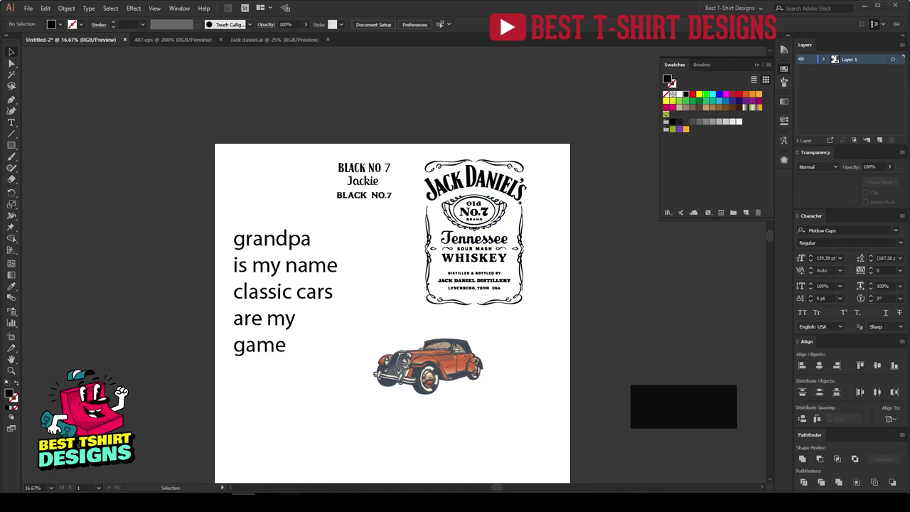
Switch to the web browser and examine the Jack Daniels label PNG in the image search results.
{"action": "key", "text": "alt+Tab"}
{"action": "left_click", "coordinate": [736, 6]}
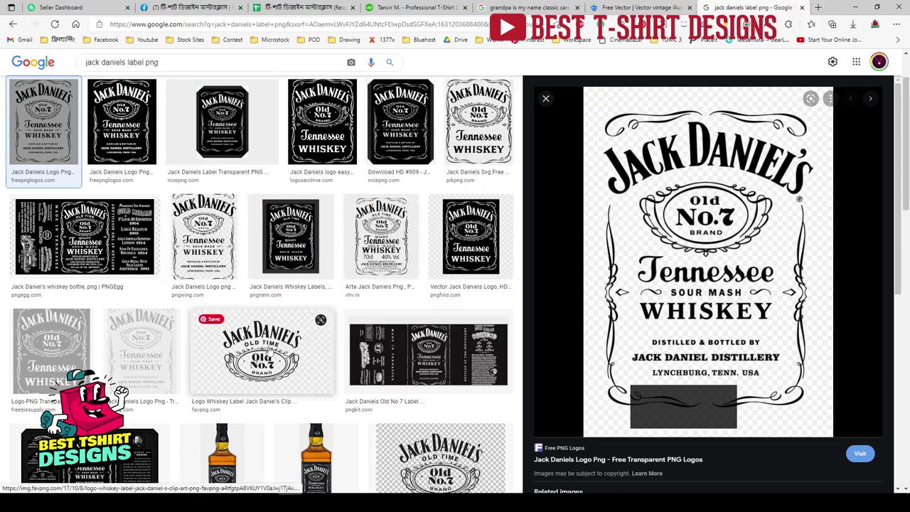
{"action": "scroll", "coordinate": [654, 250], "scroll_direction": "down", "scroll_amount": 4}
{"action": "scroll", "coordinate": [649, 281], "scroll_direction": "up", "scroll_amount": 3}
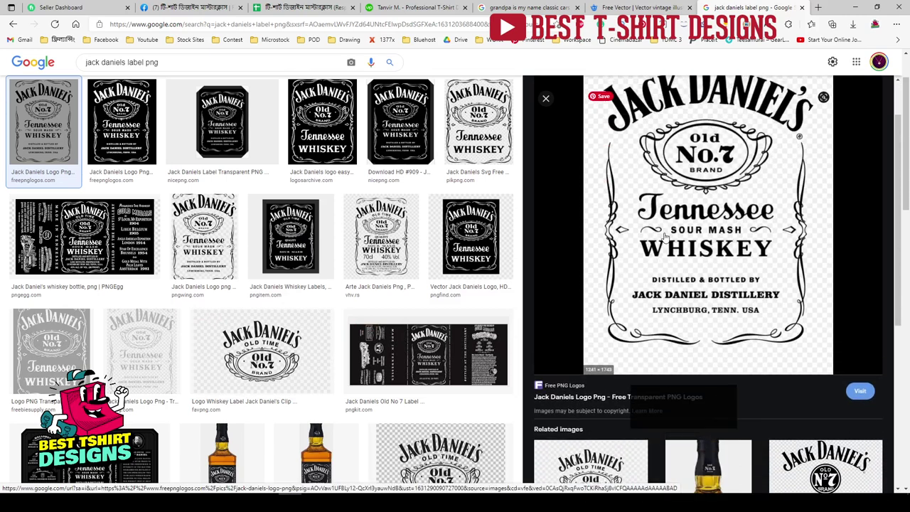
{"action": "scroll", "coordinate": [665, 237], "scroll_direction": "up", "scroll_amount": 1}
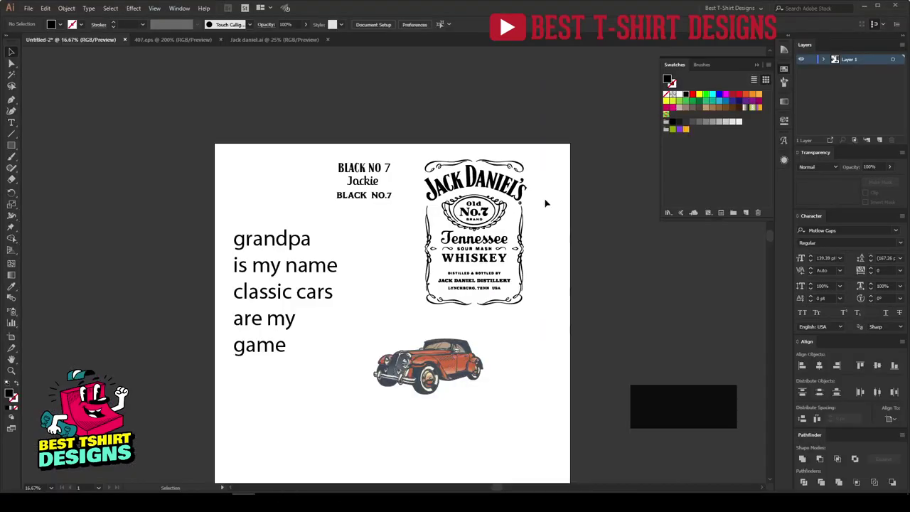
Return to Illustrator and place a white-filled copy of the Jack Daniel's label beside the artboard.
{"action": "scroll", "coordinate": [546, 204], "scroll_direction": "up", "scroll_amount": 2}
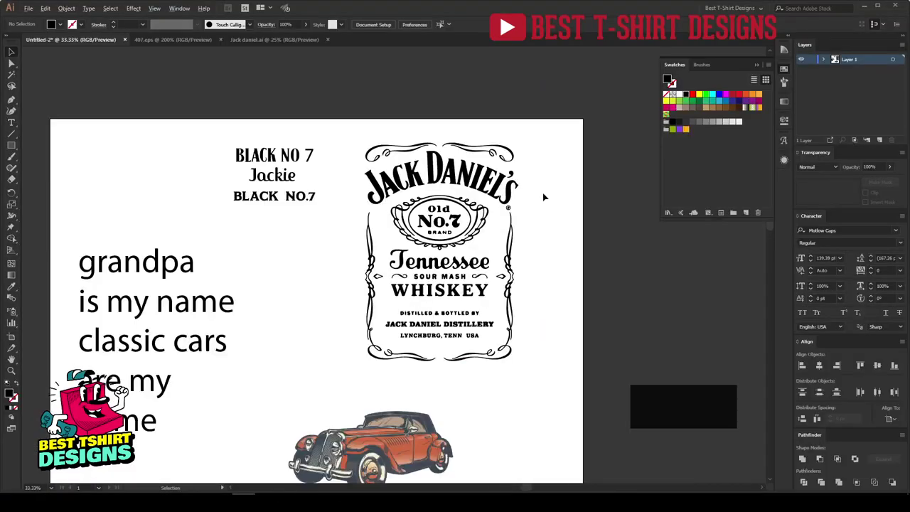
{"action": "left_click", "coordinate": [475, 183]}
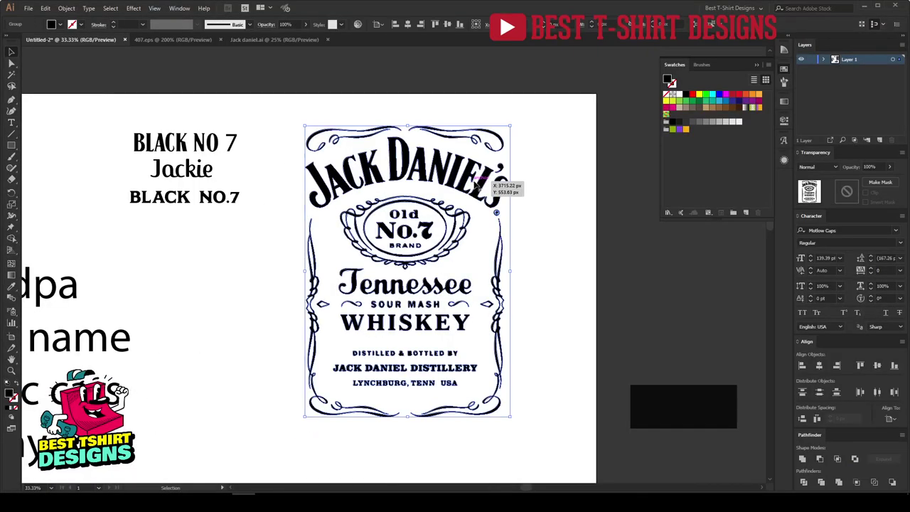
{"action": "left_click", "coordinate": [544, 253]}
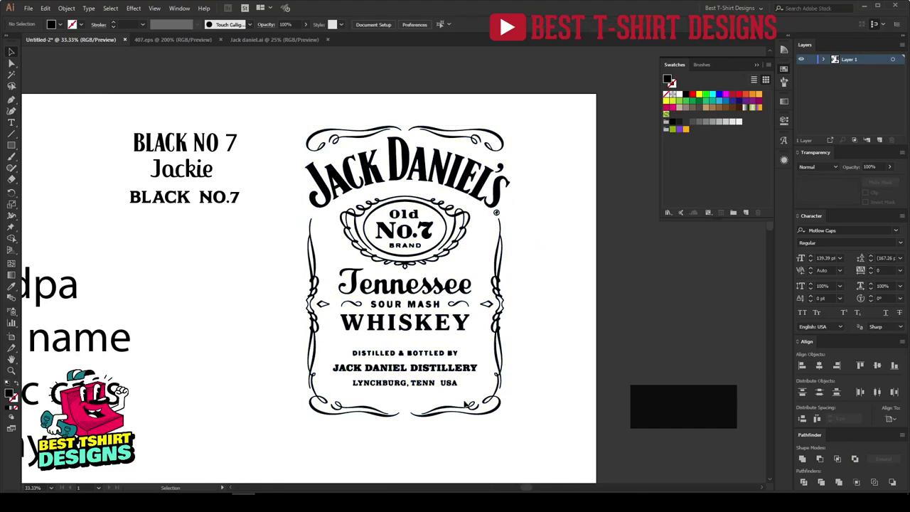
{"action": "scroll", "coordinate": [525, 320], "scroll_direction": "down", "scroll_amount": 1}
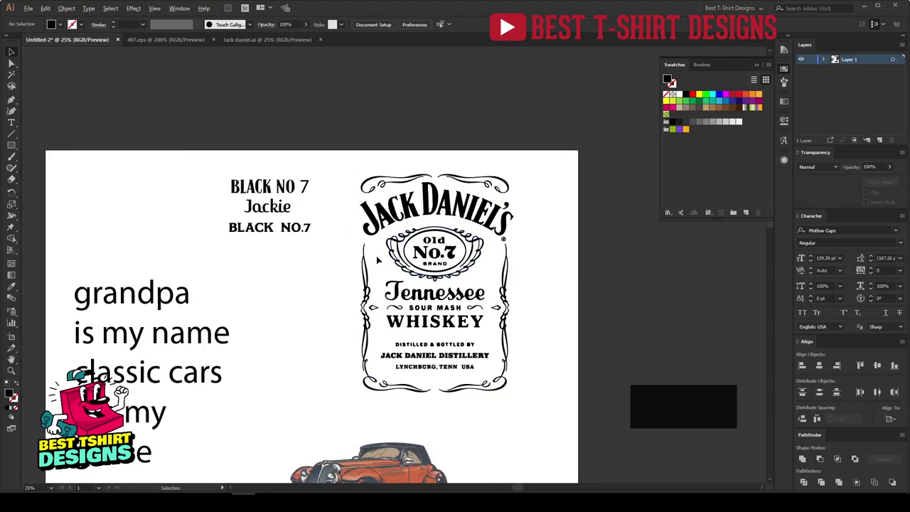
{"action": "scroll", "coordinate": [416, 262], "scroll_direction": "down", "scroll_amount": 1}
{"action": "left_click_drag", "start_coordinate": [417, 262], "coordinate": [583, 260]}
{"action": "left_click", "coordinate": [503, 286]}
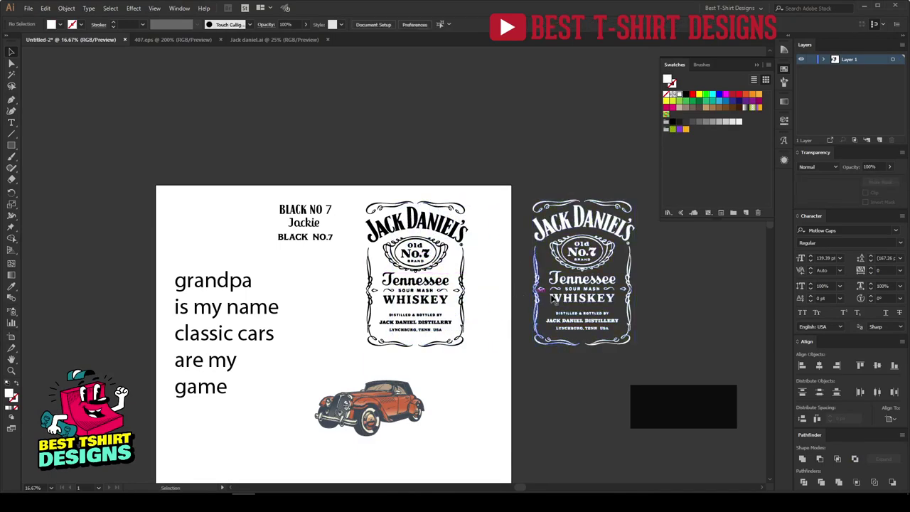
Compare the label's lettering with the BLACK NO 7, Jackie and BLACK NO.7 font samples.
{"action": "scroll", "coordinate": [593, 293], "scroll_direction": "up", "scroll_amount": 1}
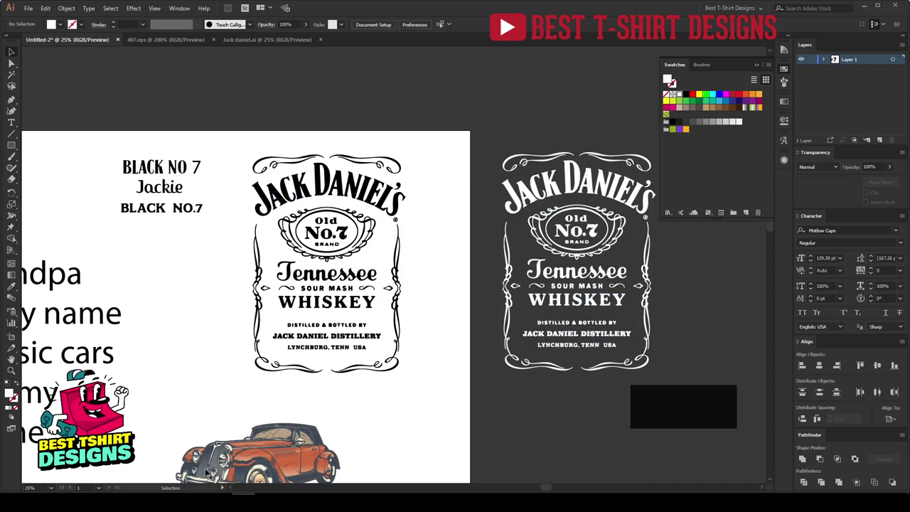
{"action": "scroll", "coordinate": [349, 184], "scroll_direction": "up", "scroll_amount": 2}
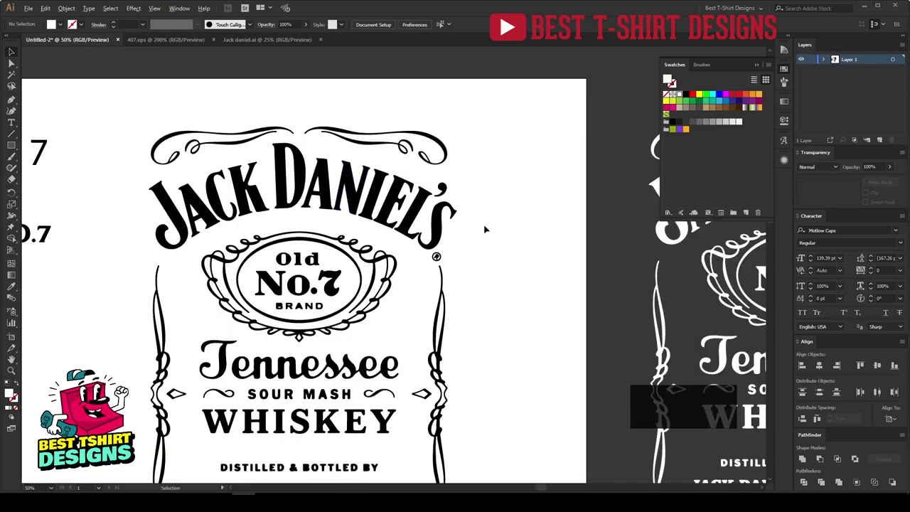
{"action": "scroll", "coordinate": [483, 228], "scroll_direction": "down", "scroll_amount": 2}
{"action": "left_click_drag", "start_coordinate": [499, 278], "coordinate": [453, 255]}
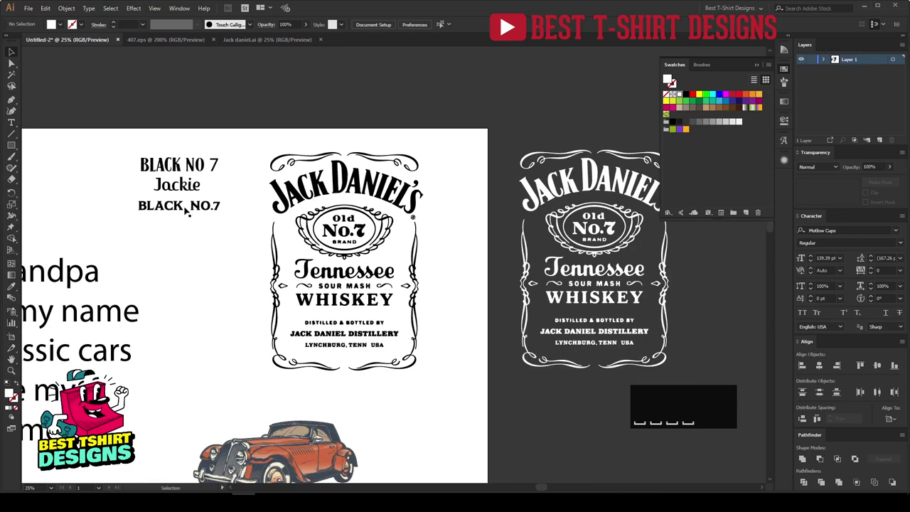
{"action": "scroll", "coordinate": [137, 182], "scroll_direction": "up", "scroll_amount": 2}
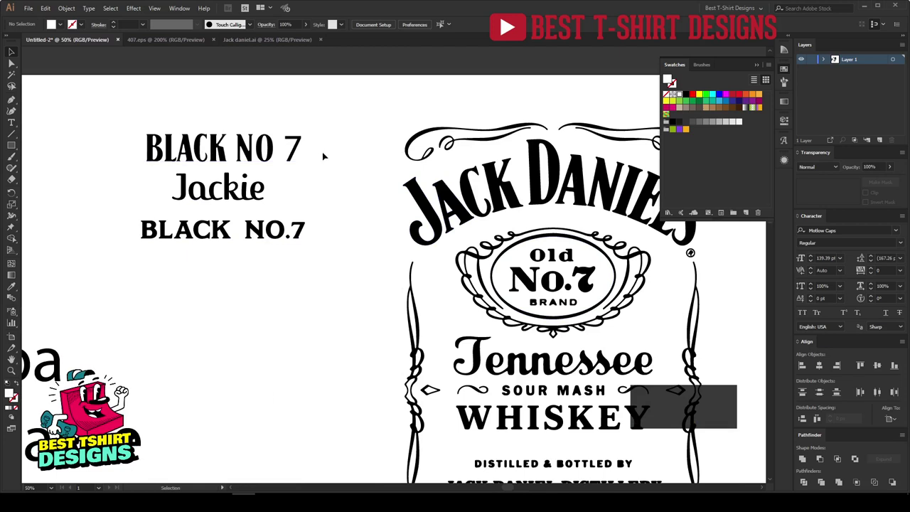
{"action": "left_click", "coordinate": [258, 199]}
{"action": "left_click", "coordinate": [388, 355]}
Replace the BLACK NO.7 sample text with its copied font name, Motlow Caps.
{"action": "left_click", "coordinate": [213, 231]}
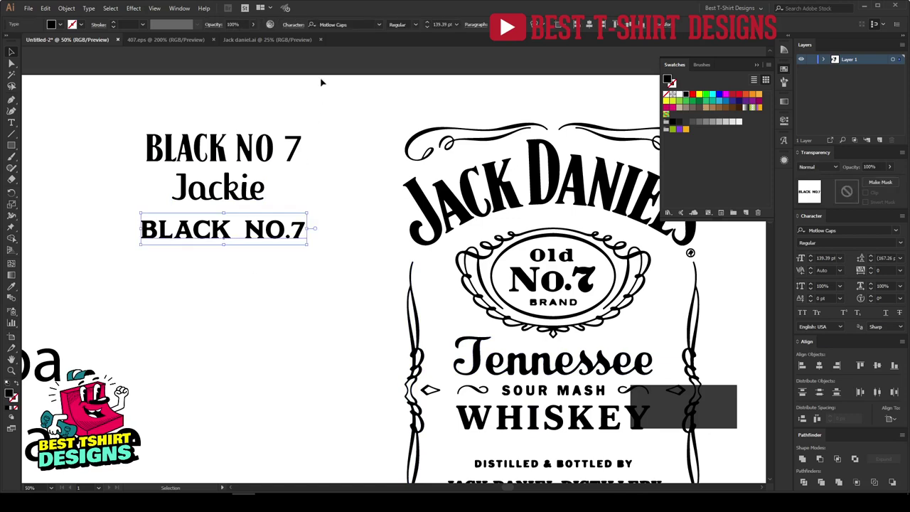
{"action": "left_click", "coordinate": [346, 22]}
{"action": "key", "text": "ctrl+c"}
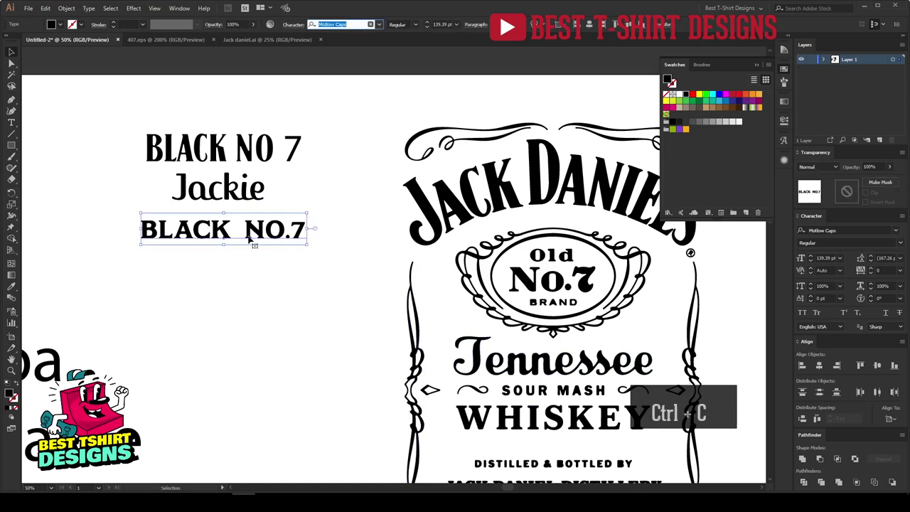
{"action": "double_click", "coordinate": [245, 230]}
{"action": "triple_click", "coordinate": [245, 229]}
{"action": "key", "text": "ctrl+v"}
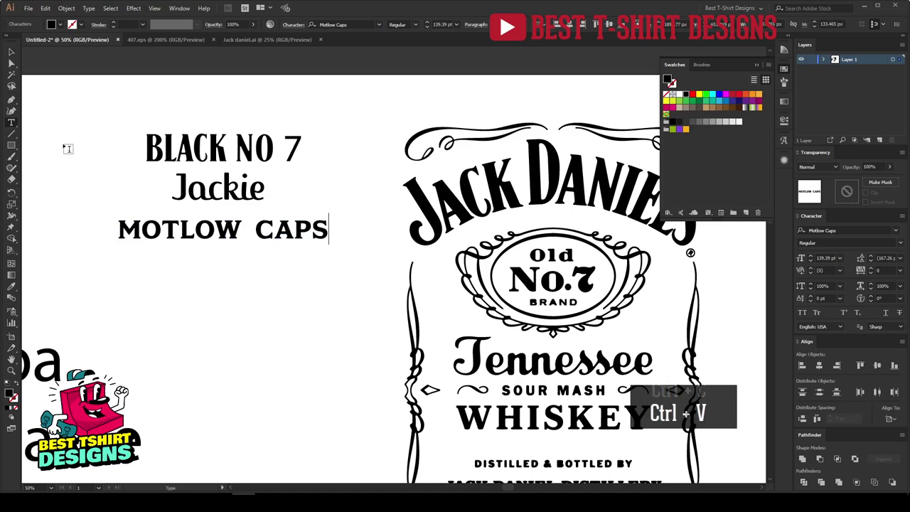
{"action": "left_click", "coordinate": [11, 52]}
{"action": "left_click", "coordinate": [311, 311]}
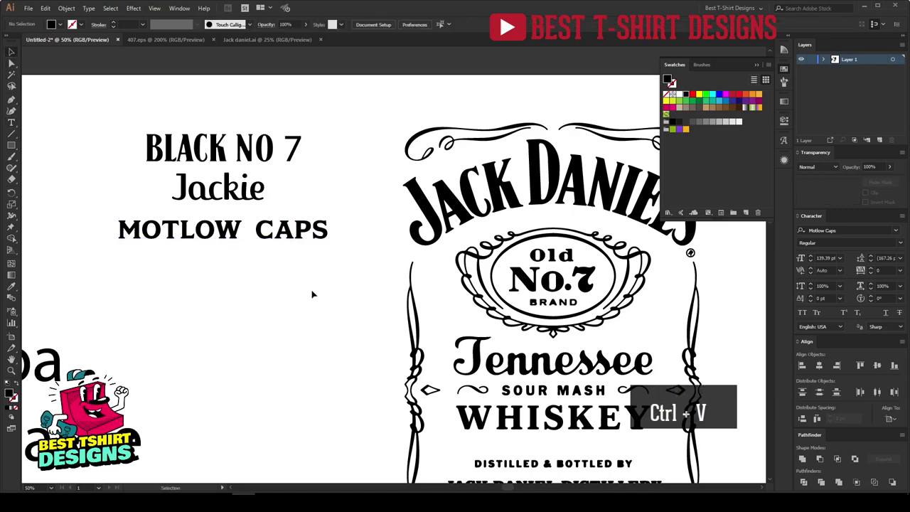
Isolate the black label group and delete its arched JACK DANIEL'S lettering and the small registered mark.
{"action": "scroll", "coordinate": [203, 232], "scroll_direction": "down", "scroll_amount": 1}
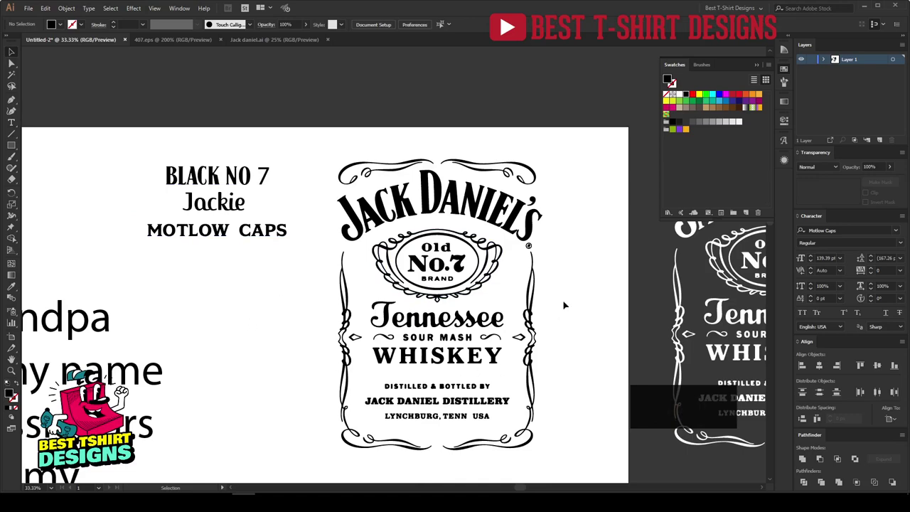
{"action": "left_click_drag", "start_coordinate": [567, 291], "coordinate": [521, 271]}
{"action": "double_click", "coordinate": [437, 188]}
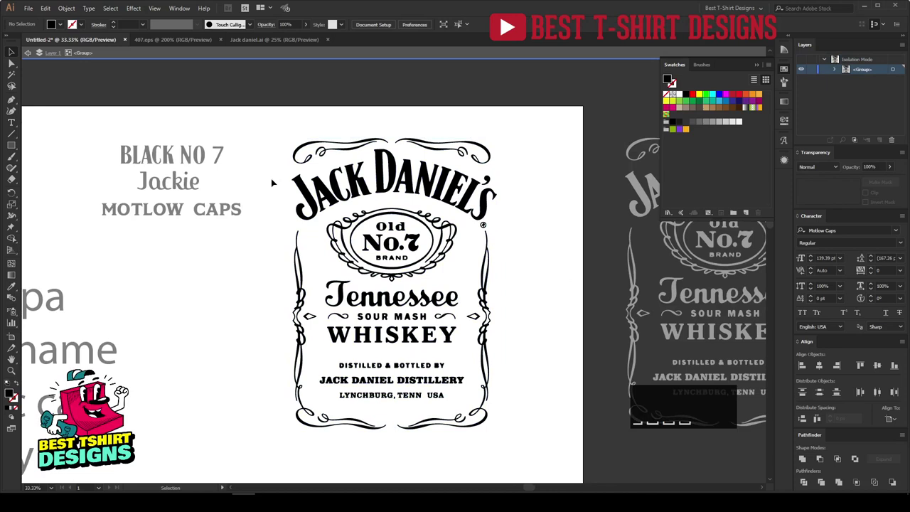
{"action": "left_click_drag", "start_coordinate": [528, 204], "coordinate": [527, 203]}
{"action": "key", "text": "Delete"}
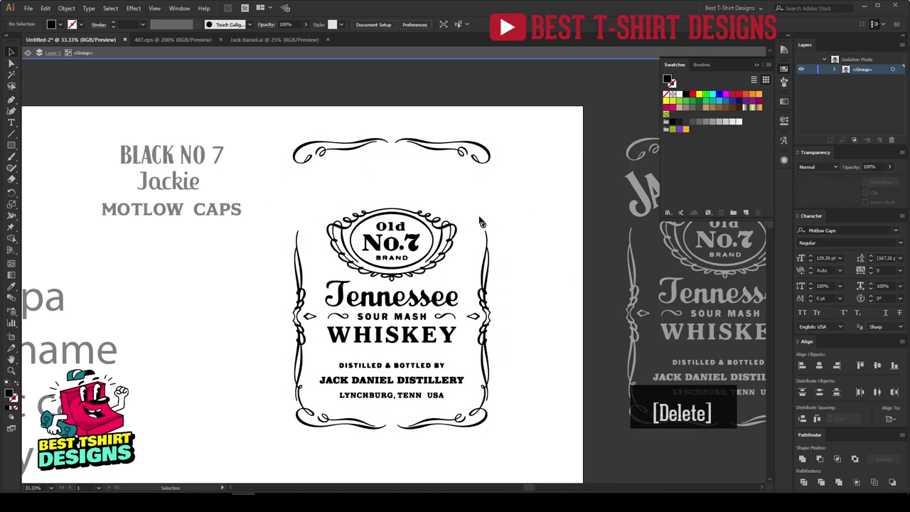
{"action": "key", "text": "Delete"}
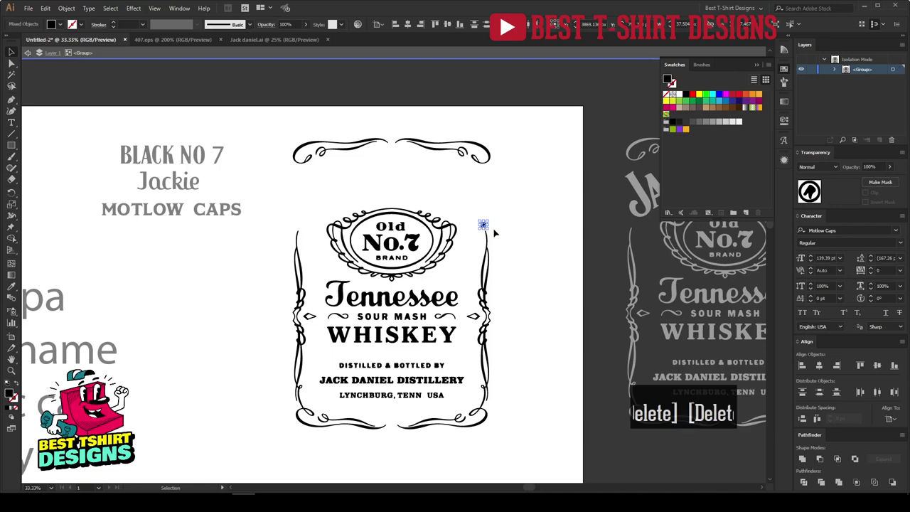
Draw an ellipse about 550 px high around the Old No.7 emblem, with a black stroke and no fill.
{"action": "scroll", "coordinate": [476, 225], "scroll_direction": "up", "scroll_amount": 1}
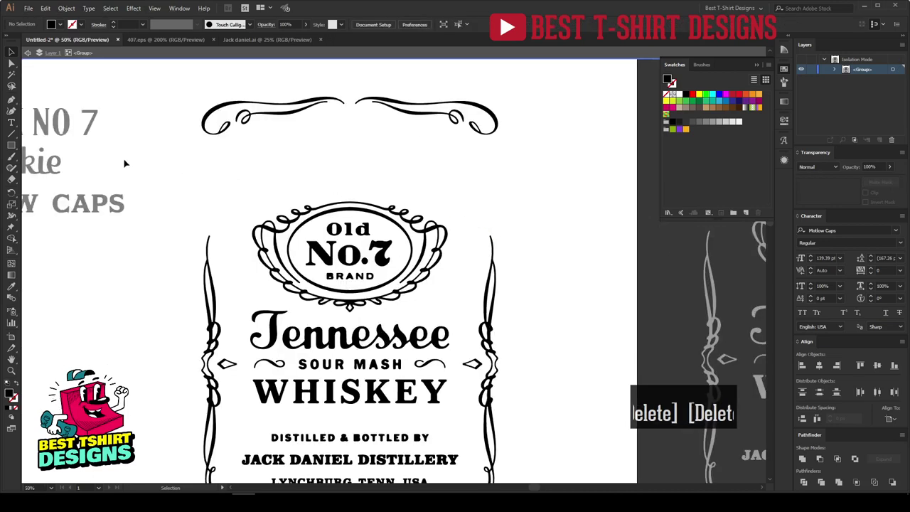
{"action": "left_click_drag", "start_coordinate": [12, 145], "coordinate": [39, 166]}
{"action": "left_click_drag", "start_coordinate": [217, 197], "coordinate": [485, 319]}
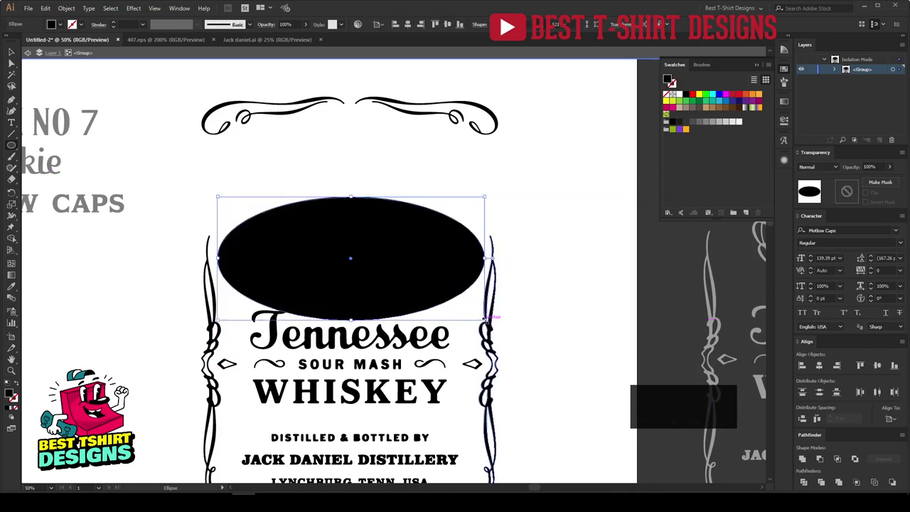
{"action": "key", "text": "shift+x"}
{"action": "key", "text": "v"}
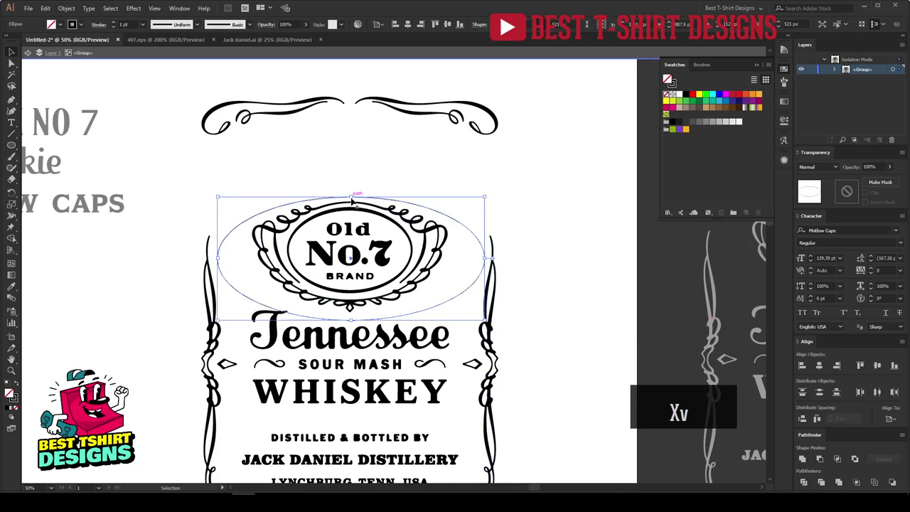
{"action": "left_click_drag", "start_coordinate": [350, 193], "coordinate": [351, 190]}
{"action": "left_click_drag", "start_coordinate": [217, 255], "coordinate": [213, 254]}
{"action": "left_click_drag", "start_coordinate": [486, 255], "coordinate": [488, 254]}
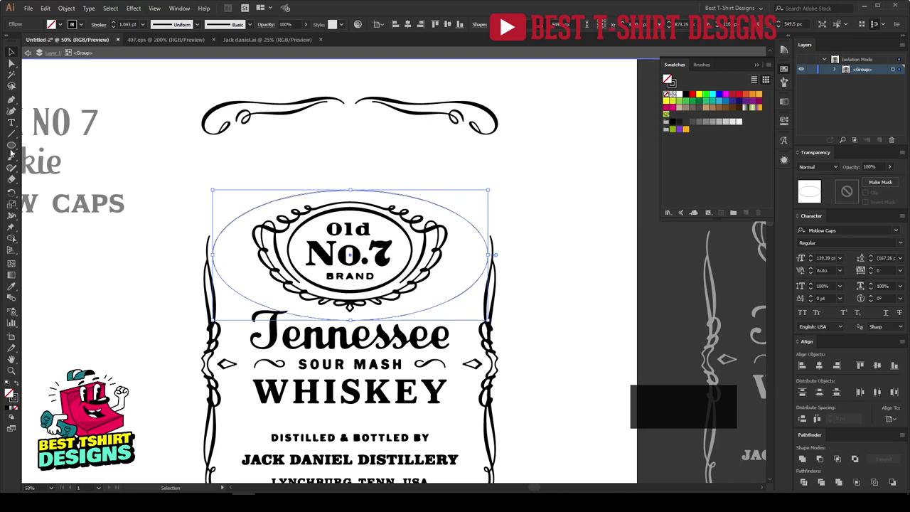
Add the text "grandpa" in Motlow Caps along the ellipse with the Type on a Path tool.
{"action": "left_click_drag", "start_coordinate": [11, 124], "coordinate": [42, 146]}
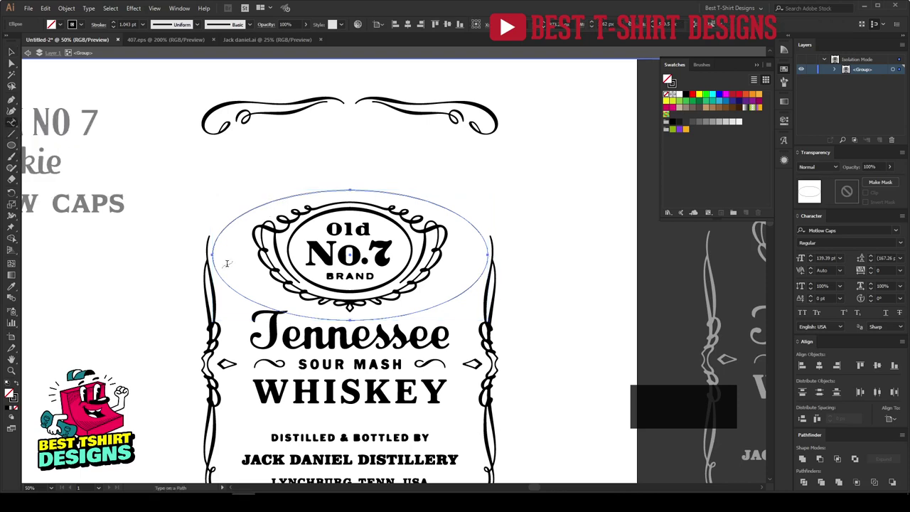
{"action": "left_click", "coordinate": [215, 252]}
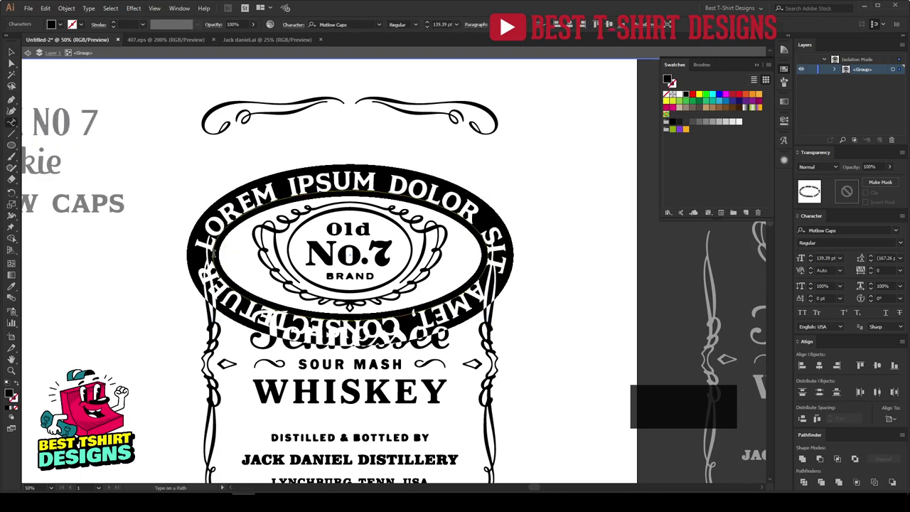
{"action": "type", "text": "grandpa"}
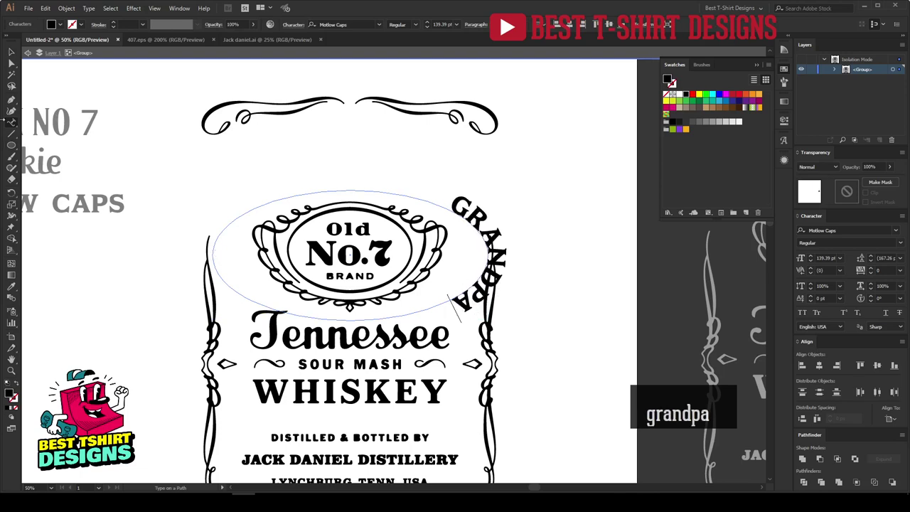
Centre the grandpa text at the top of the ellipse and apply the BLACK NO 7 sample's font with the Eyedropper.
{"action": "left_click", "coordinate": [10, 53]}
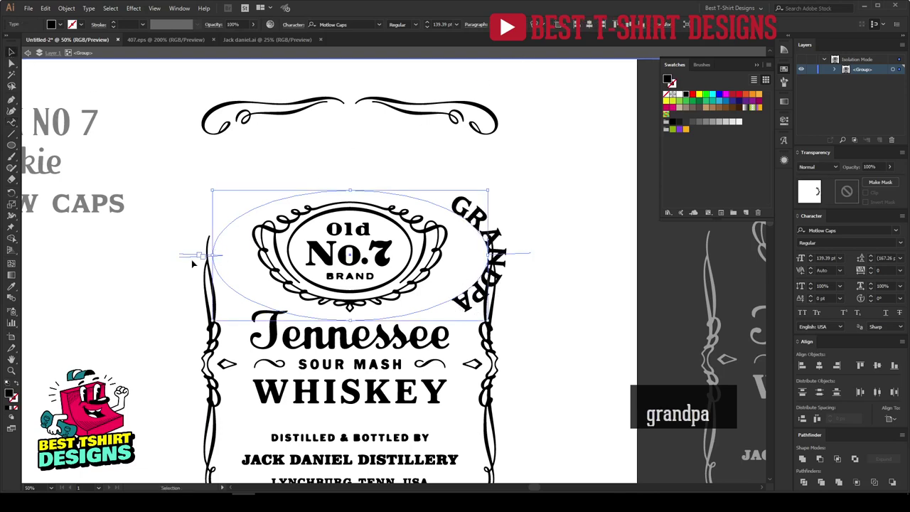
{"action": "left_click_drag", "start_coordinate": [190, 260], "coordinate": [570, 260]}
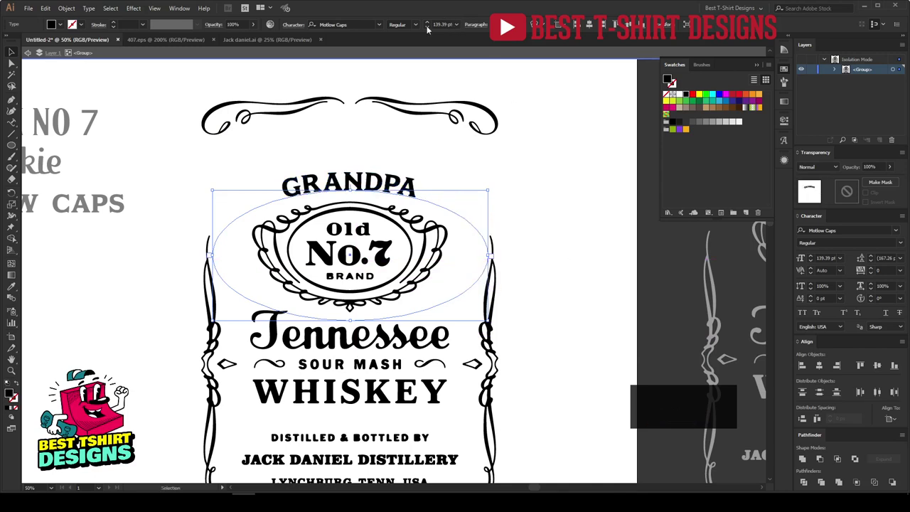
{"action": "scroll", "coordinate": [448, 191], "scroll_direction": "down", "scroll_amount": 1}
{"action": "key", "text": "i"}
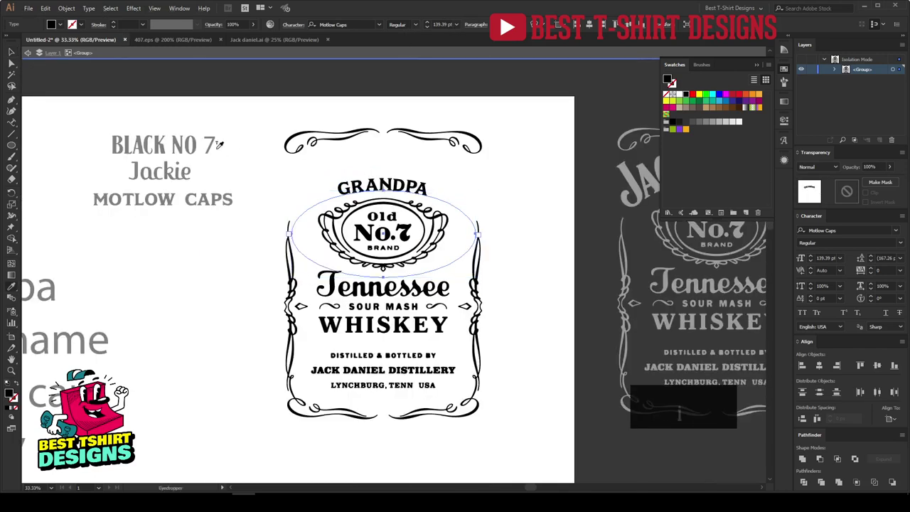
{"action": "left_click", "coordinate": [191, 137]}
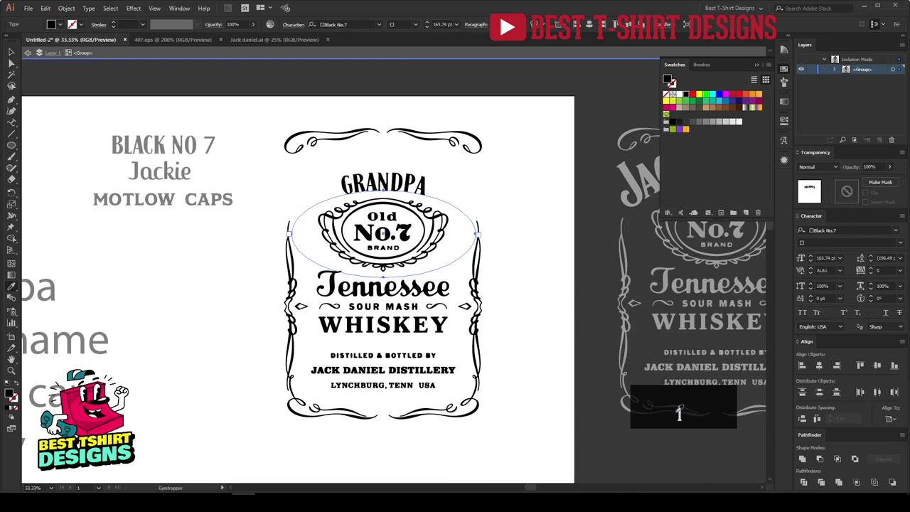
{"action": "key", "text": "v"}
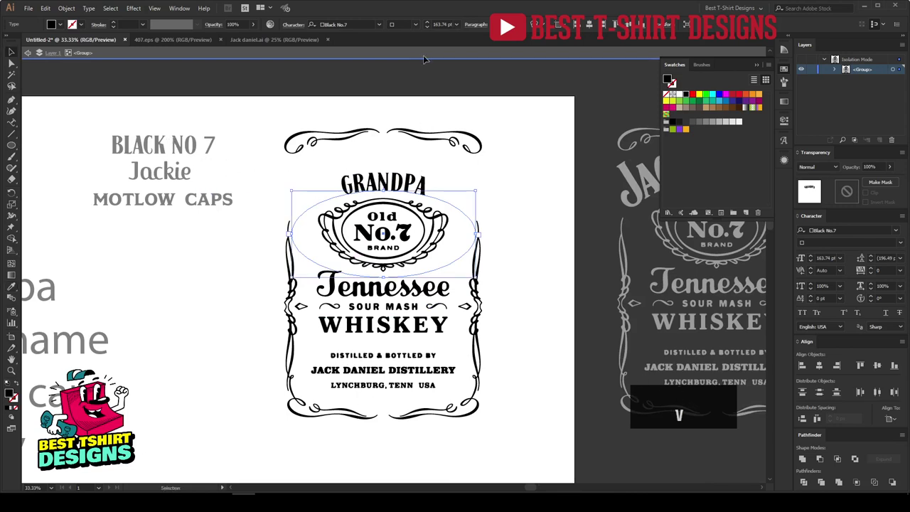
Set the GRANDPA text's size to 350 pt and move the arc up beneath the label's upper scrolls.
{"action": "scroll", "coordinate": [447, 24], "scroll_direction": "up", "scroll_amount": 17}
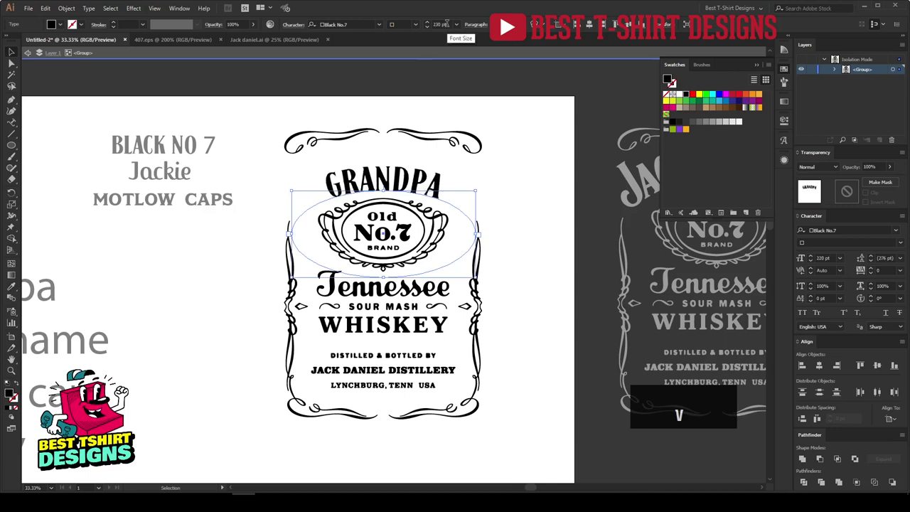
{"action": "scroll", "coordinate": [447, 22], "scroll_direction": "up", "scroll_amount": 1}
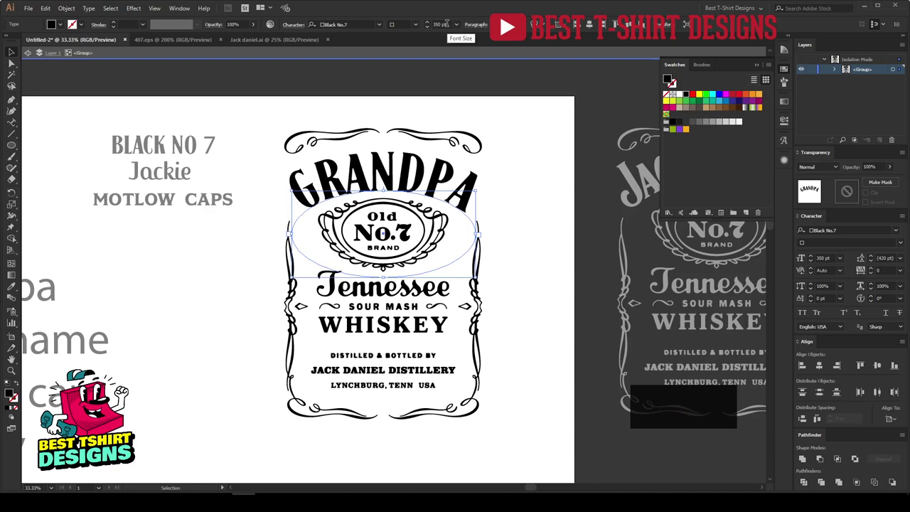
{"action": "key", "text": "shift+Up"}
{"action": "key", "text": "shift+Up"}
{"action": "key", "text": "shift+Up"}
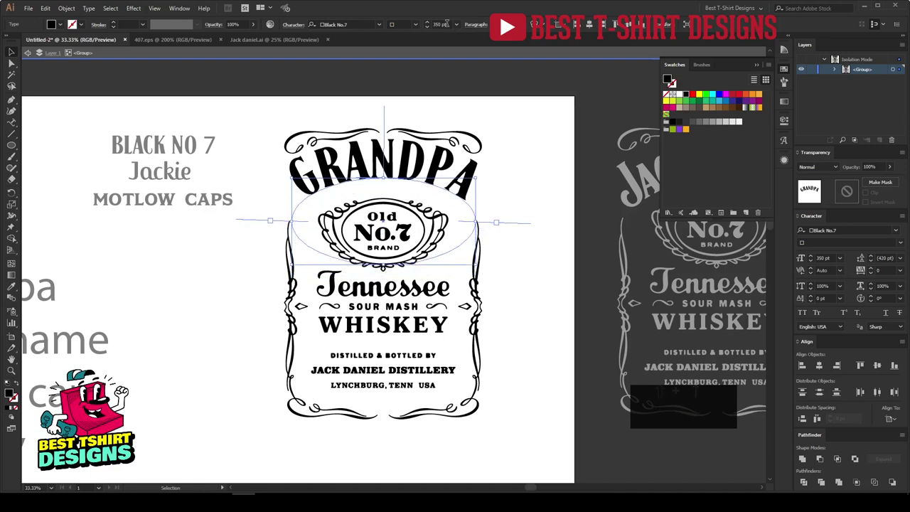
{"action": "key", "text": "shift+Down"}
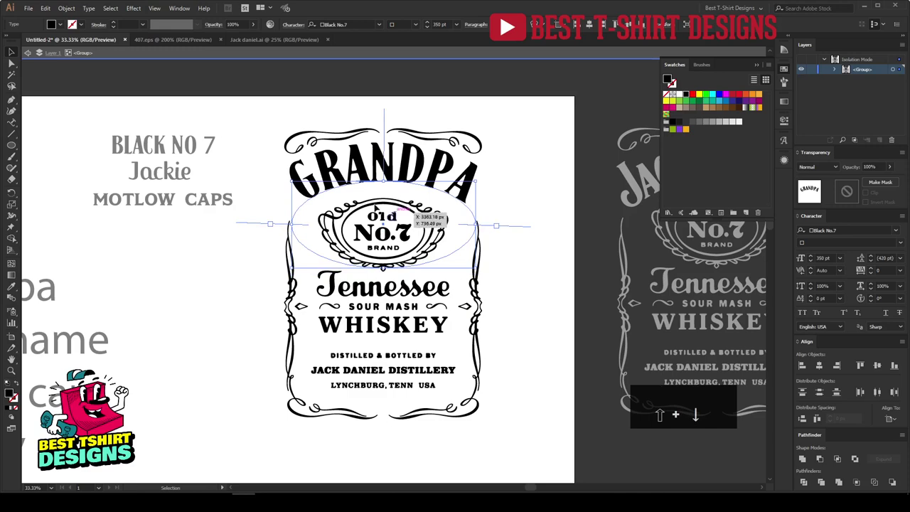
Duplicate the arched GRANDPA text in place and scale the copy down around its centre to about 260 pt.
{"action": "scroll", "coordinate": [428, 198], "scroll_direction": "up", "scroll_amount": 1}
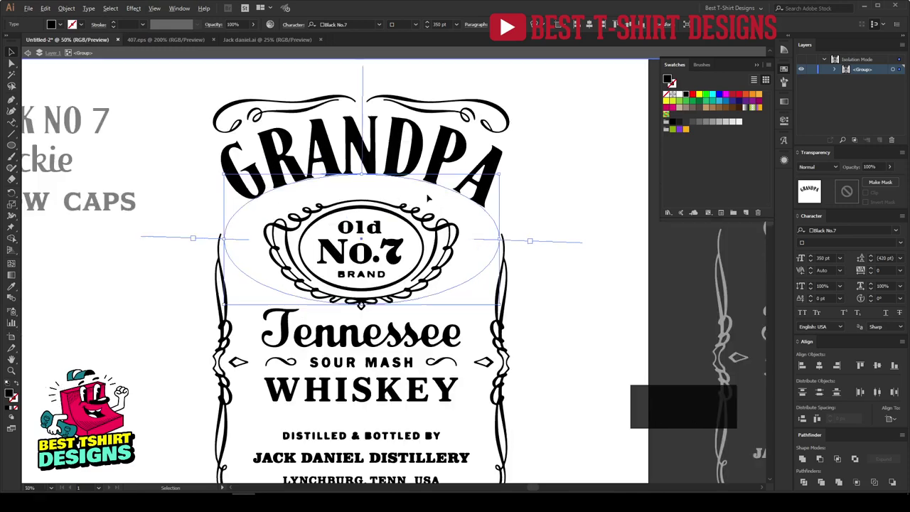
{"action": "key", "text": "ctrl+c"}
{"action": "key", "text": "ctrl+f"}
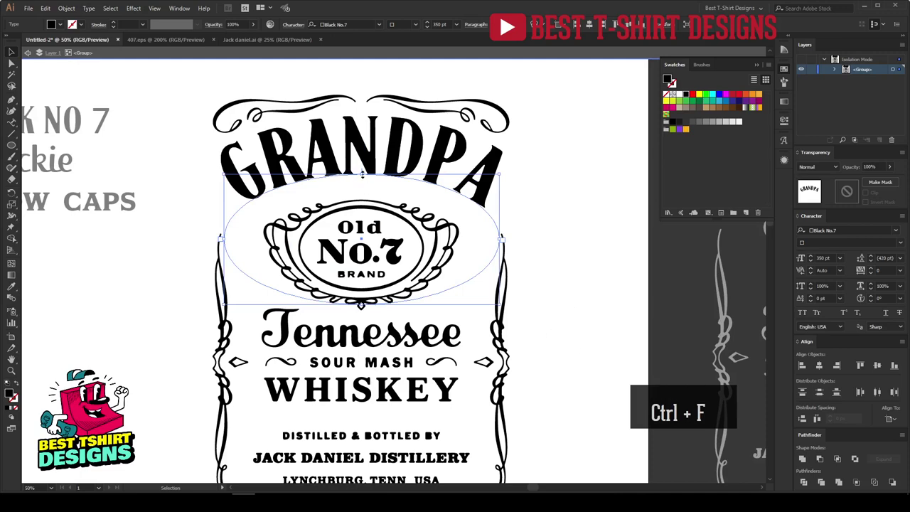
{"action": "left_click_drag", "start_coordinate": [362, 174], "coordinate": [365, 193]}
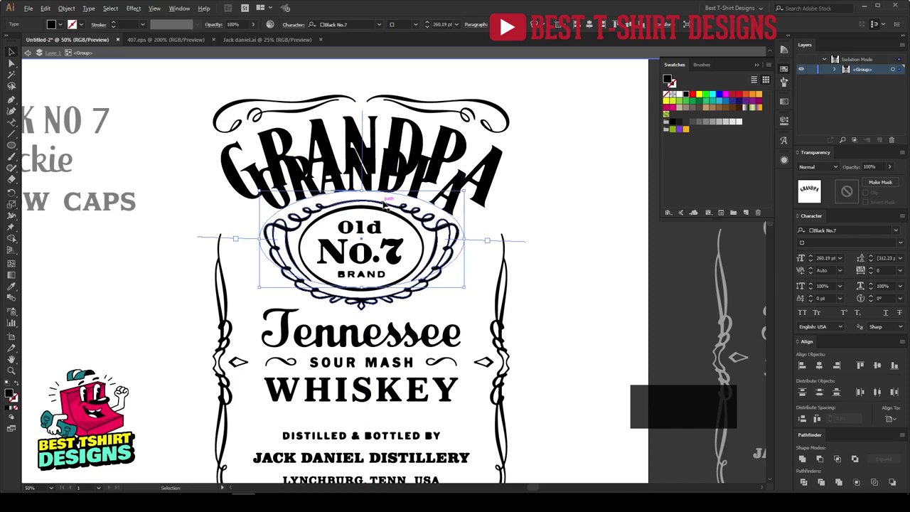
Change the smaller arched copy to read "is my name" and apply the MOTLOW CAPS sample's formatting with the Eyedropper.
{"action": "scroll", "coordinate": [383, 203], "scroll_direction": "down", "scroll_amount": 1, "text": "alt"}
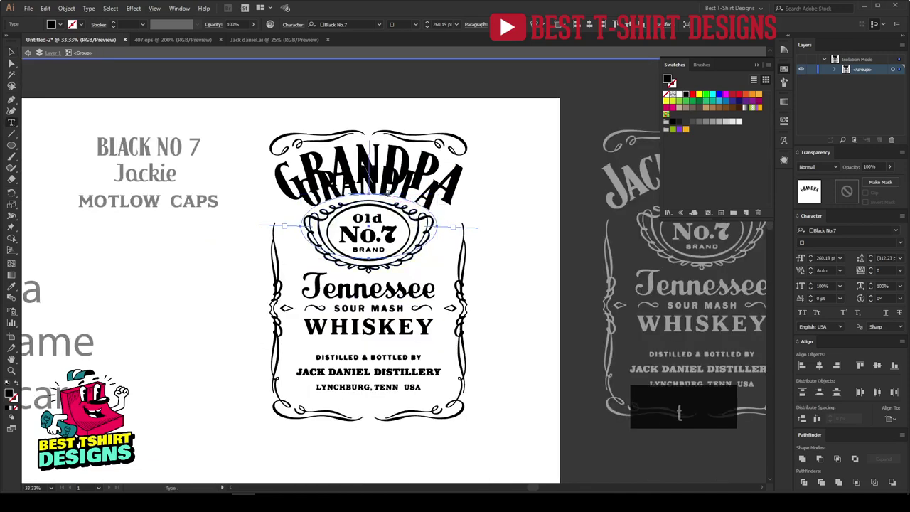
{"action": "type", "text": "tis my name"}
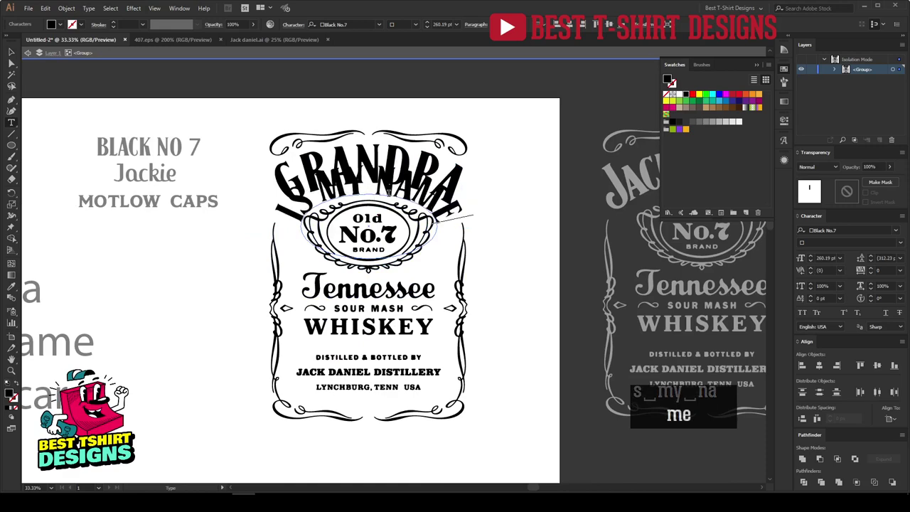
{"action": "left_click", "coordinate": [13, 52]}
{"action": "key", "text": "i"}
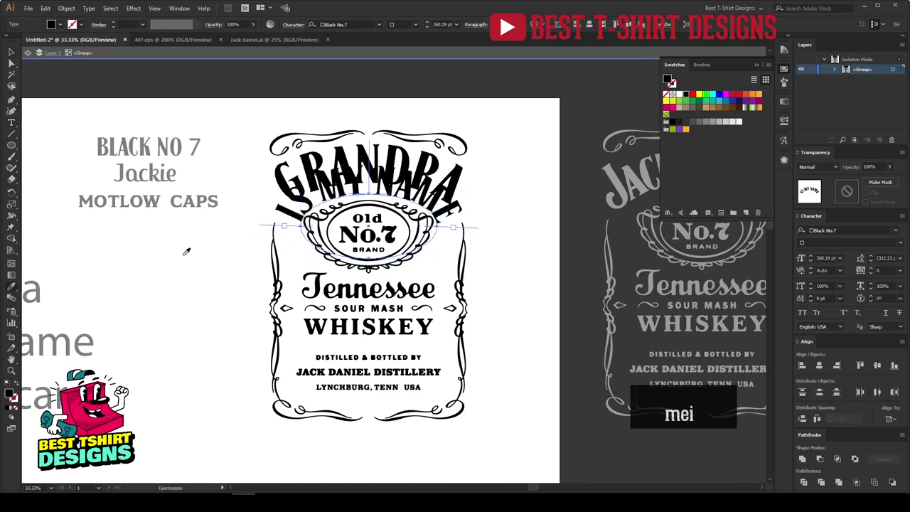
{"action": "left_click", "coordinate": [183, 193]}
{"action": "key", "text": "v"}
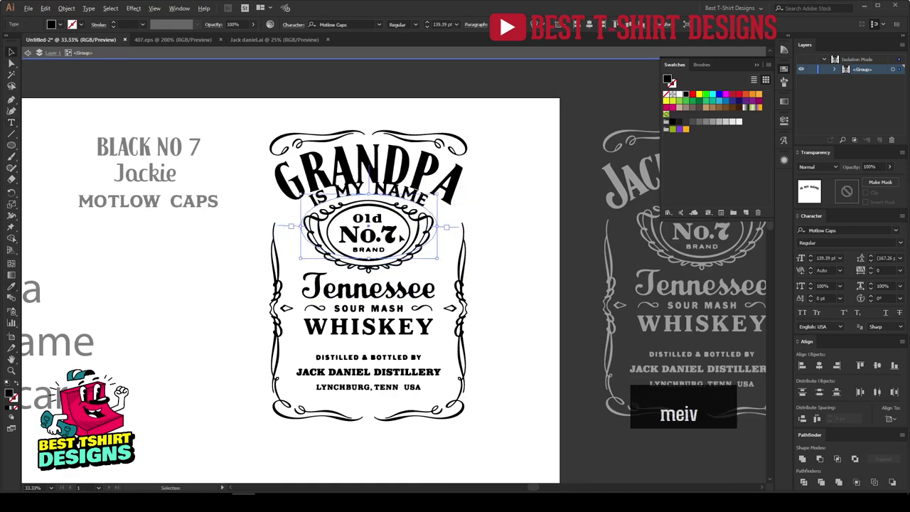
Nudge the IS MY NAME arc slightly down toward the Old No.7 emblem.
{"action": "scroll", "coordinate": [400, 238], "scroll_direction": "up", "scroll_amount": 1}
{"action": "key", "text": "Down"}
{"action": "key", "text": "Down"}
{"action": "key", "text": "Down"}
{"action": "key", "text": "Down"}
{"action": "key", "text": "Down"}
{"action": "key", "text": "Down"}
{"action": "key", "text": "Down"}
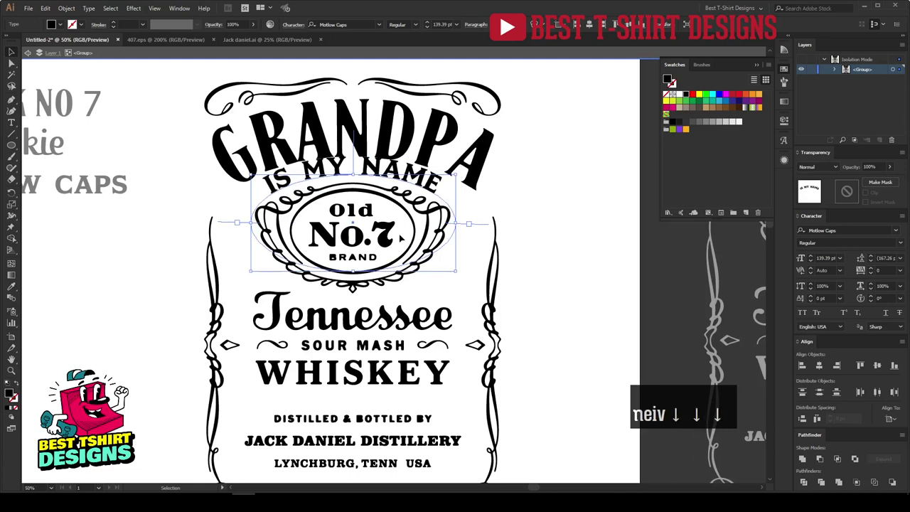
{"action": "key", "text": "Down"}
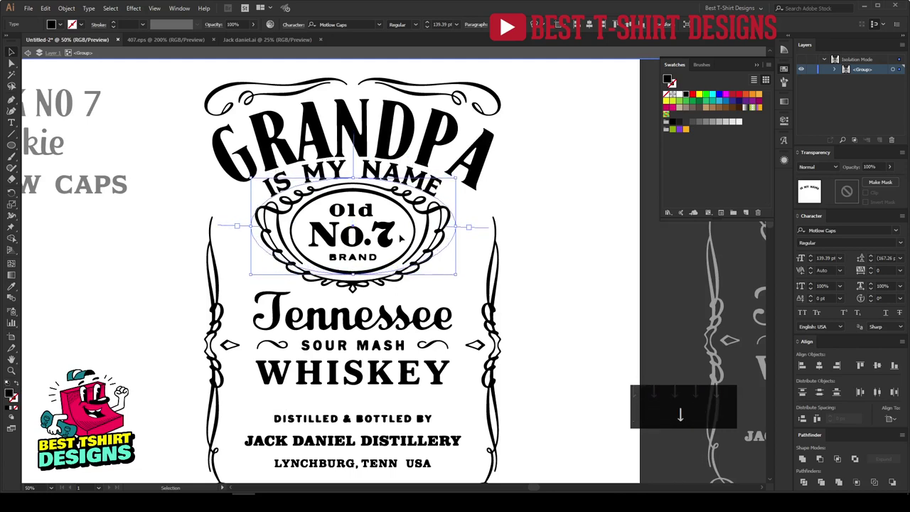
Nudge the GRANDPA arc slightly up, and shift IS MY NAME up a little beneath it.
{"action": "left_click", "coordinate": [391, 140]}
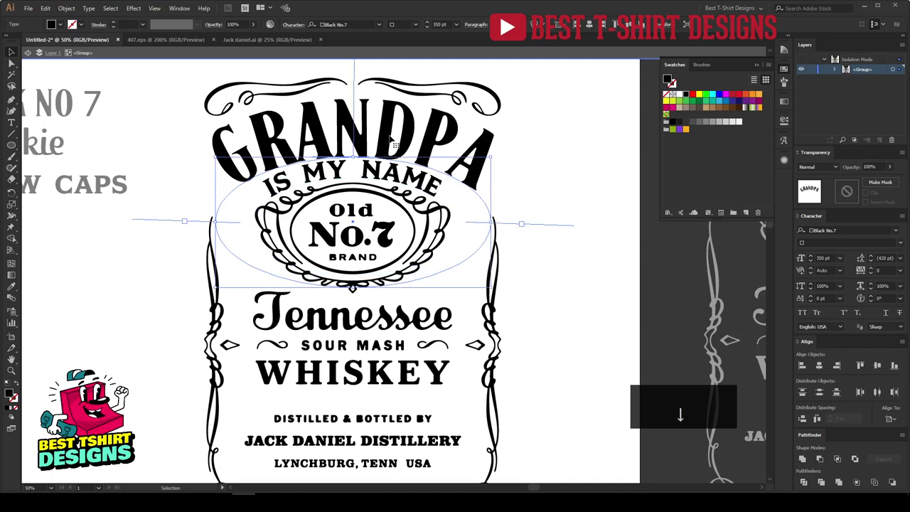
{"action": "key", "text": "Up"}
{"action": "key", "text": "Up"}
{"action": "key", "text": "Up"}
{"action": "key", "text": "Up"}
{"action": "key", "text": "Up"}
{"action": "left_click", "coordinate": [395, 183]}
{"action": "key", "text": "Up"}
{"action": "key", "text": "Up"}
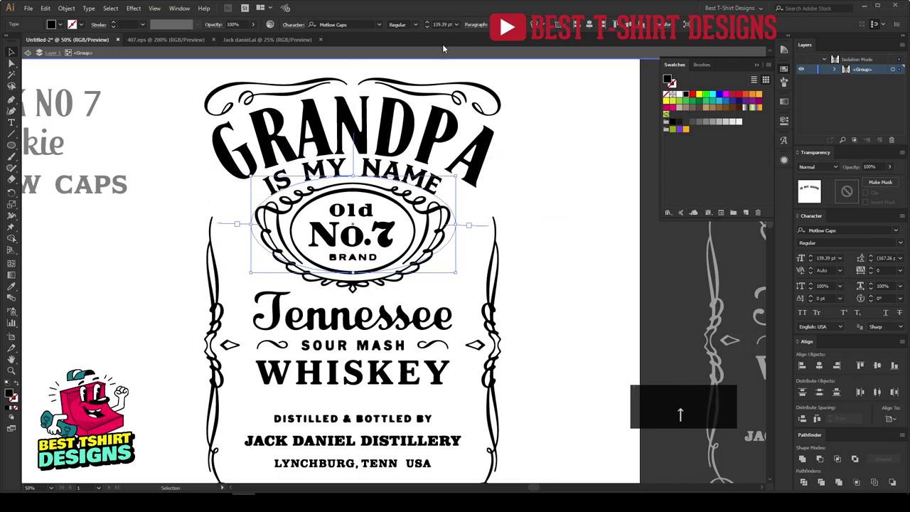
Set IS MY NAME to 150 pt, nudge it slightly down, and leave the label group's isolation.
{"action": "scroll", "coordinate": [443, 23], "scroll_direction": "up", "scroll_amount": 10}
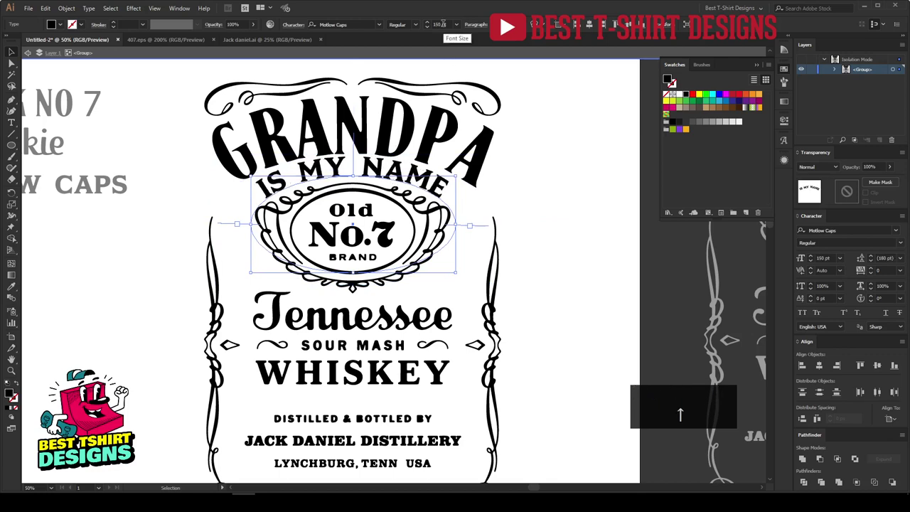
{"action": "key", "text": "Down"}
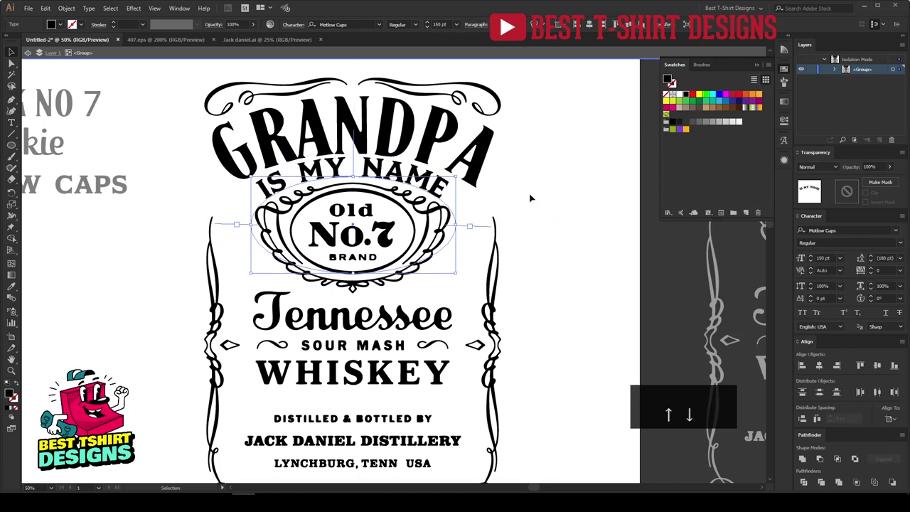
{"action": "left_click", "coordinate": [530, 198]}
{"action": "key", "text": "ctrl+minus"}
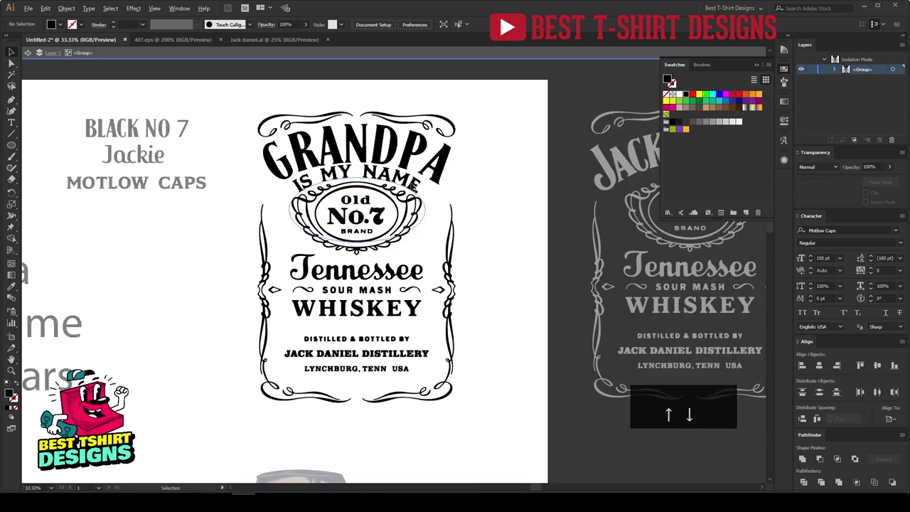
{"action": "double_click", "coordinate": [495, 189]}
Examine the red classic car, its Freepik page and related vectors in the browser, and the source poster in 407.eps.
{"action": "scroll", "coordinate": [313, 369], "scroll_direction": "down", "scroll_amount": 4}
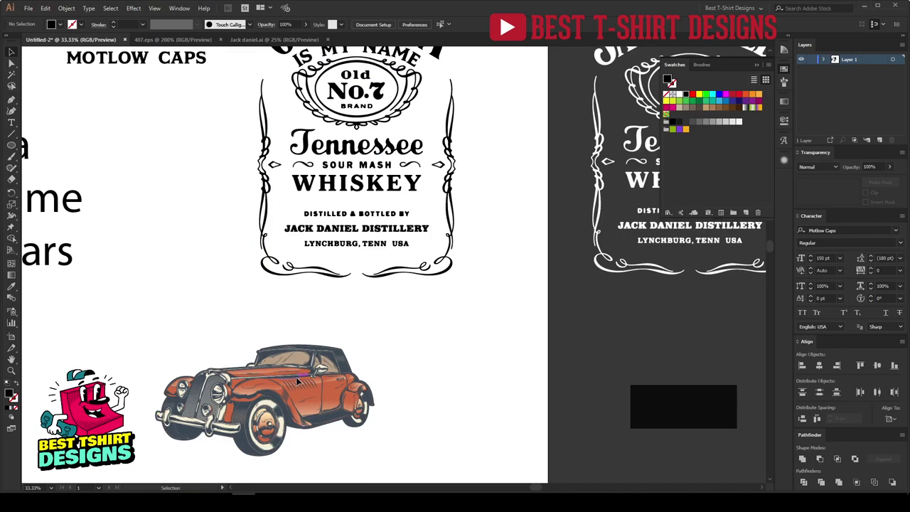
{"action": "left_click", "coordinate": [315, 393]}
{"action": "left_click", "coordinate": [373, 430]}
{"action": "key", "text": "alt+Tab"}
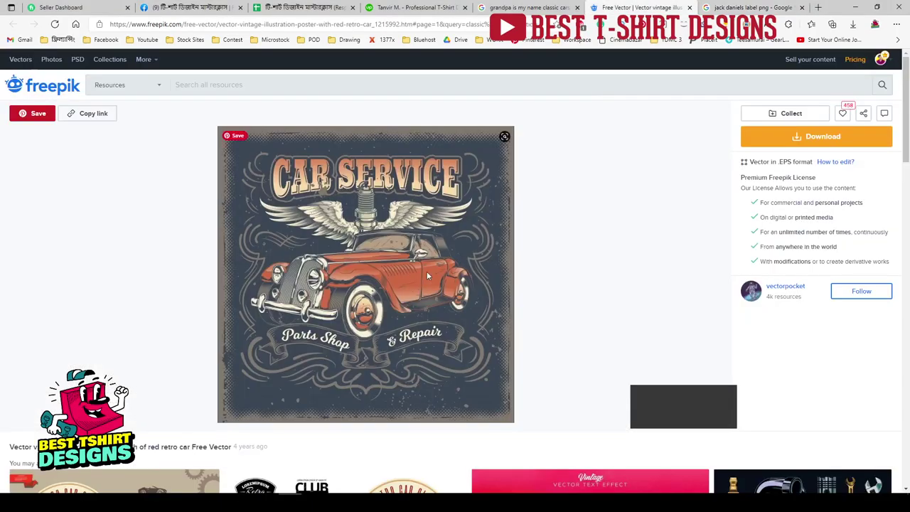
{"action": "scroll", "coordinate": [426, 271], "scroll_direction": "down", "scroll_amount": 5}
{"action": "scroll", "coordinate": [421, 253], "scroll_direction": "down", "scroll_amount": 5}
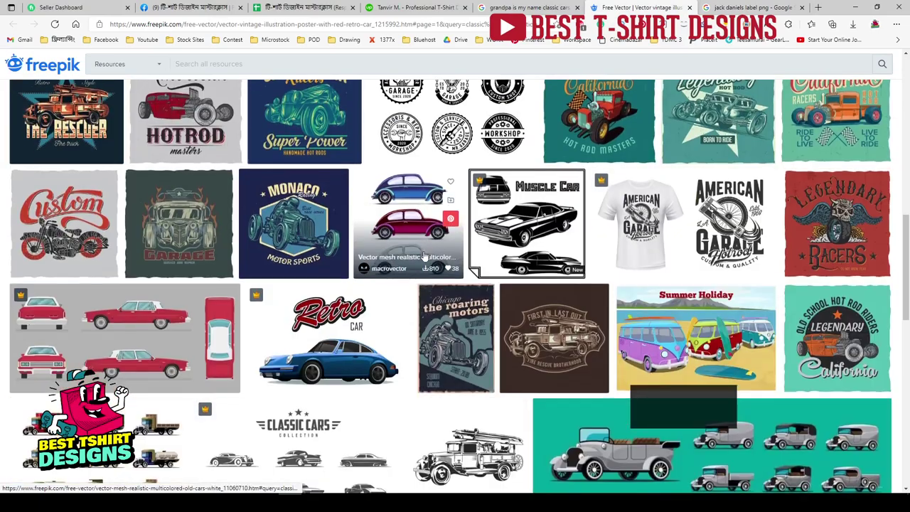
{"action": "scroll", "coordinate": [568, 203], "scroll_direction": "up", "scroll_amount": 10}
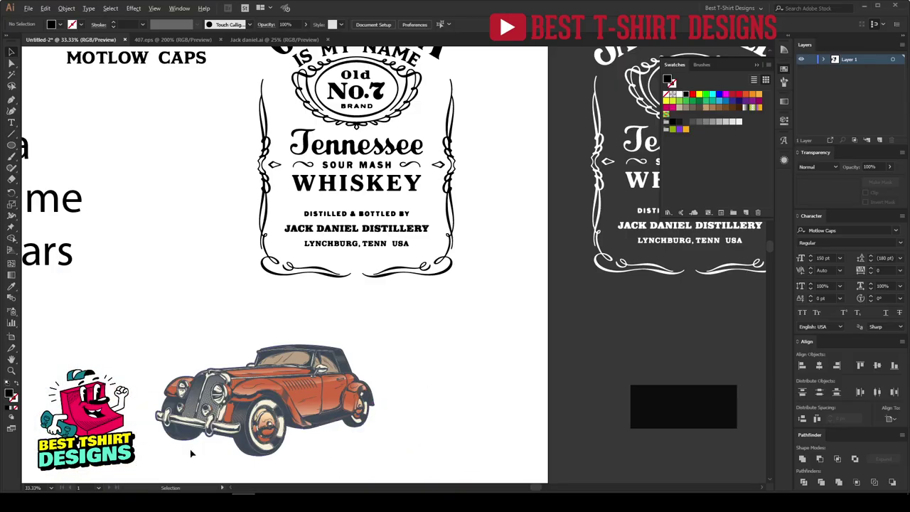
{"action": "scroll", "coordinate": [190, 453], "scroll_direction": "up", "scroll_amount": 2}
{"action": "scroll", "coordinate": [341, 398], "scroll_direction": "down", "scroll_amount": 2}
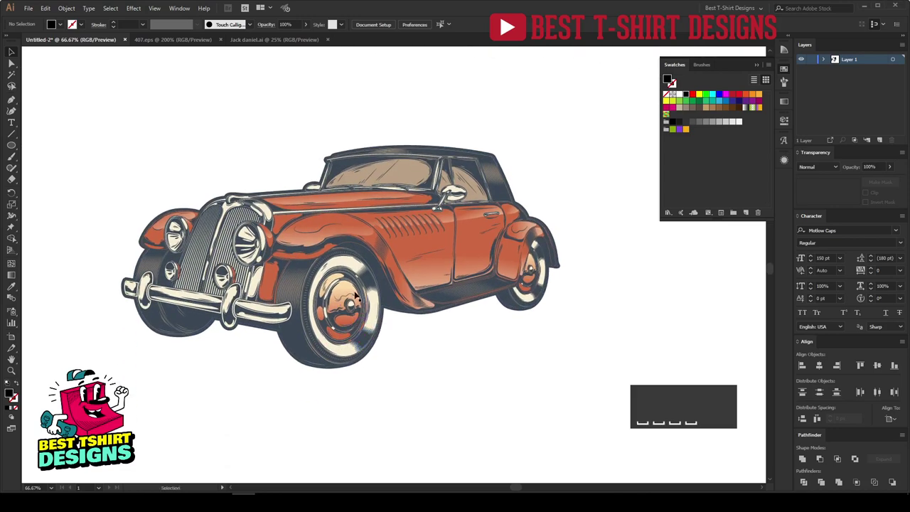
{"action": "left_click", "coordinate": [174, 39]}
{"action": "left_click", "coordinate": [89, 41]}
Isolate the car group and keep only its dark line art, using the Magic Wand, and remove all other coloured shapes.
{"action": "left_click", "coordinate": [384, 279]}
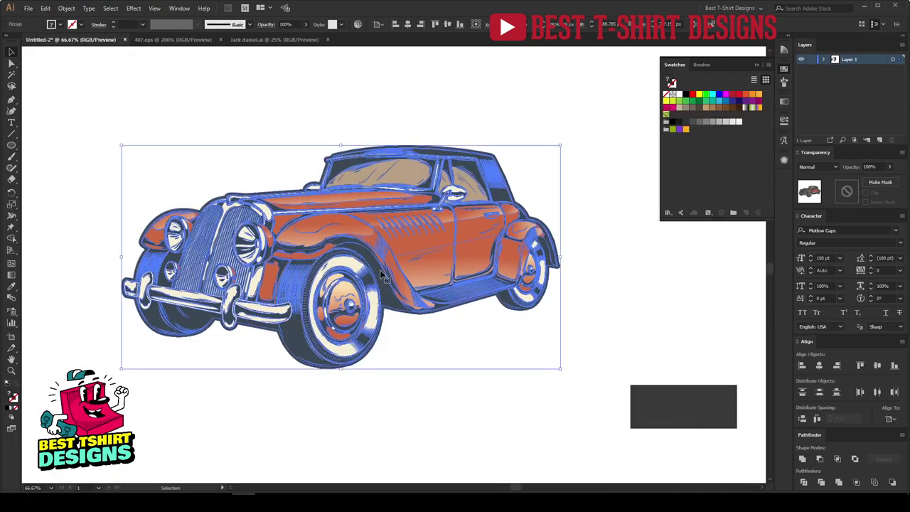
{"action": "double_click", "coordinate": [384, 278]}
{"action": "key", "text": "ctrl+a"}
{"action": "key", "text": "ctrl+g"}
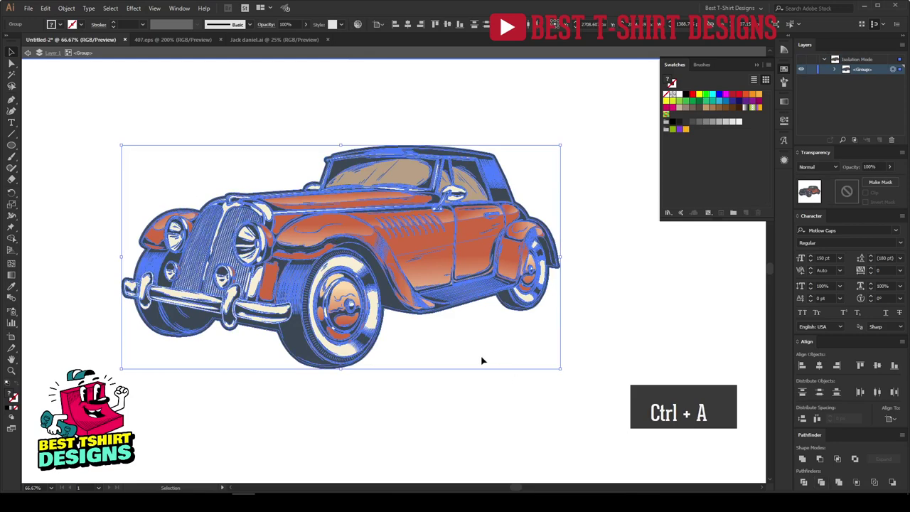
{"action": "left_click", "coordinate": [441, 338]}
{"action": "key", "text": "y"}
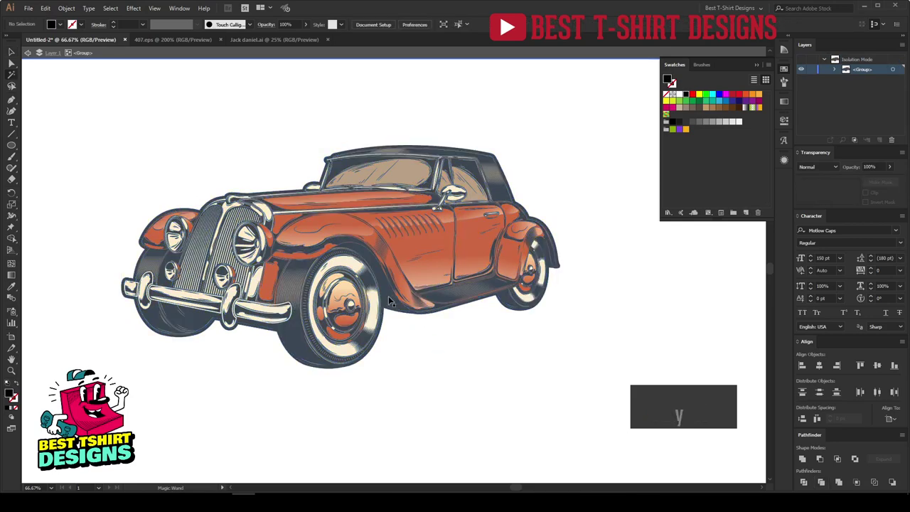
{"action": "left_click", "coordinate": [419, 307]}
{"action": "key", "text": "ctrl+x"}
{"action": "key", "text": "ctrl+a"}
{"action": "key", "text": "Delete"}
{"action": "key", "text": "ctrl+f"}
Fill all of the car's line art with black and leave isolation.
{"action": "key", "text": "v"}
{"action": "left_click", "coordinate": [96, 107]}
{"action": "left_click_drag", "start_coordinate": [96, 107], "coordinate": [584, 435]}
{"action": "left_click", "coordinate": [686, 95]}
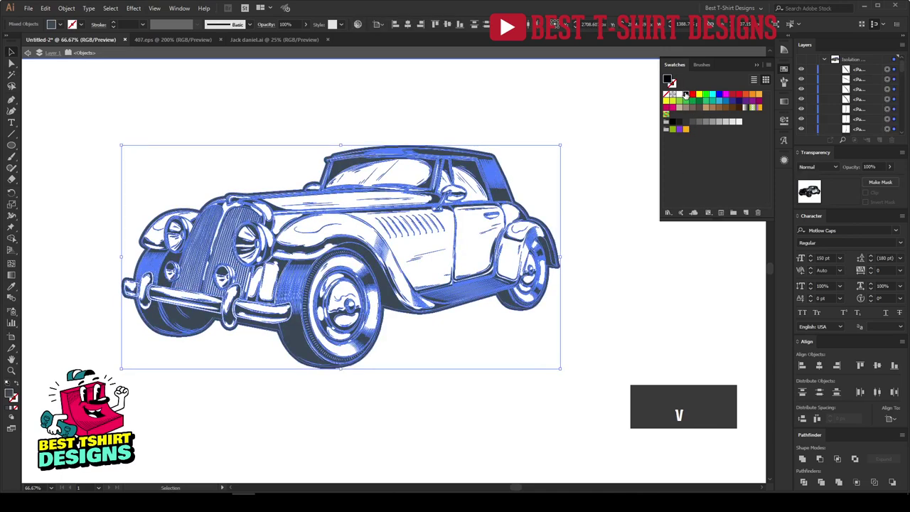
{"action": "left_click", "coordinate": [469, 327]}
{"action": "double_click", "coordinate": [107, 133]}
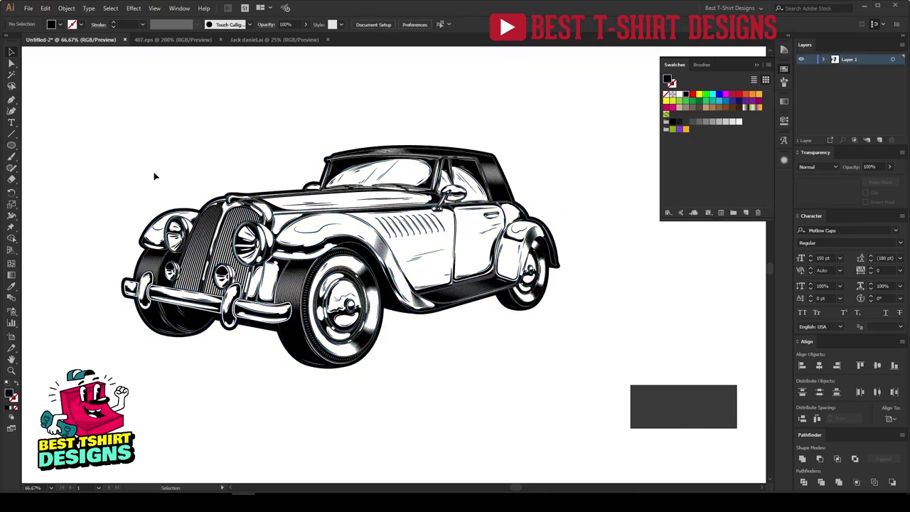
{"action": "left_click", "coordinate": [382, 257]}
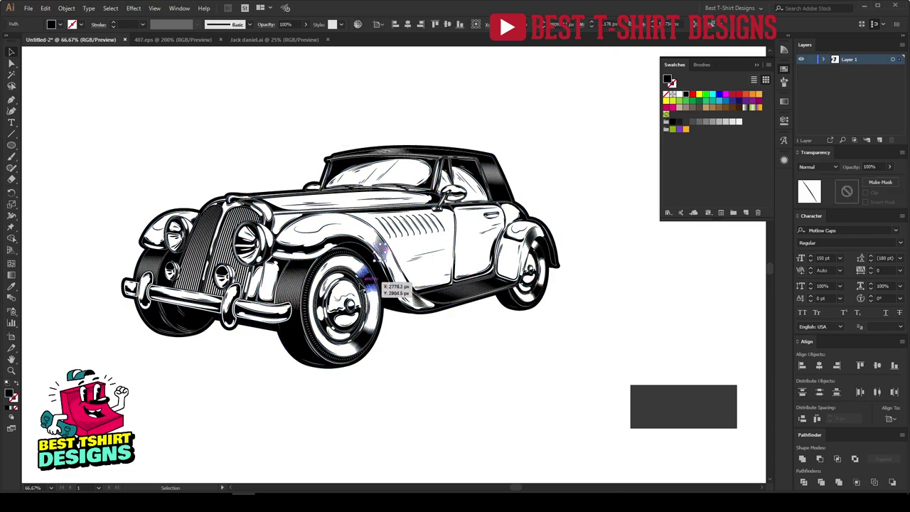
Group all of the car's line art and reposition the group below the label, shifted slightly down and left.
{"action": "scroll", "coordinate": [349, 235], "scroll_direction": "down", "scroll_amount": 1}
{"action": "left_click_drag", "start_coordinate": [146, 141], "coordinate": [576, 398]}
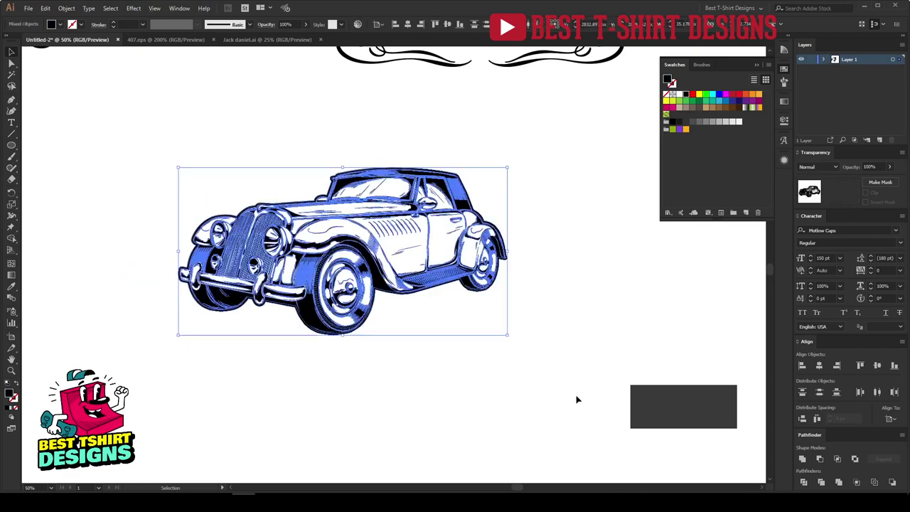
{"action": "key", "text": "ctrl+g"}
{"action": "scroll", "coordinate": [446, 345], "scroll_direction": "down", "scroll_amount": 3}
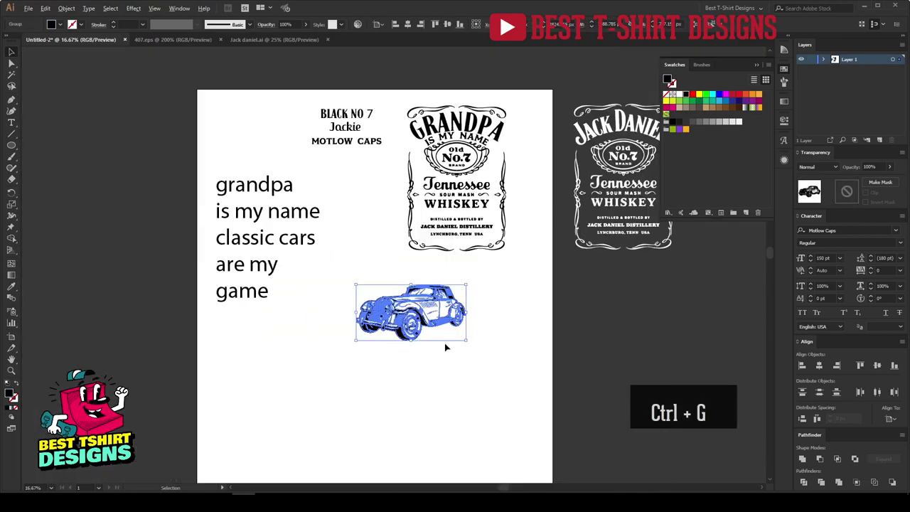
{"action": "scroll", "coordinate": [511, 307], "scroll_direction": "up", "scroll_amount": 1}
{"action": "left_click_drag", "start_coordinate": [448, 348], "coordinate": [464, 313]}
{"action": "scroll", "coordinate": [525, 189], "scroll_direction": "up", "scroll_amount": 1}
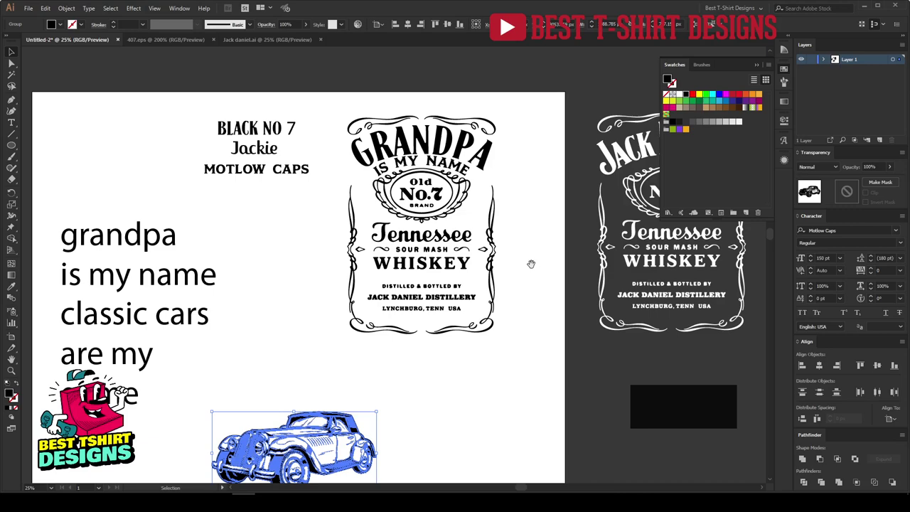
{"action": "left_click_drag", "start_coordinate": [530, 262], "coordinate": [497, 266]}
{"action": "scroll", "coordinate": [358, 254], "scroll_direction": "up", "scroll_amount": 1}
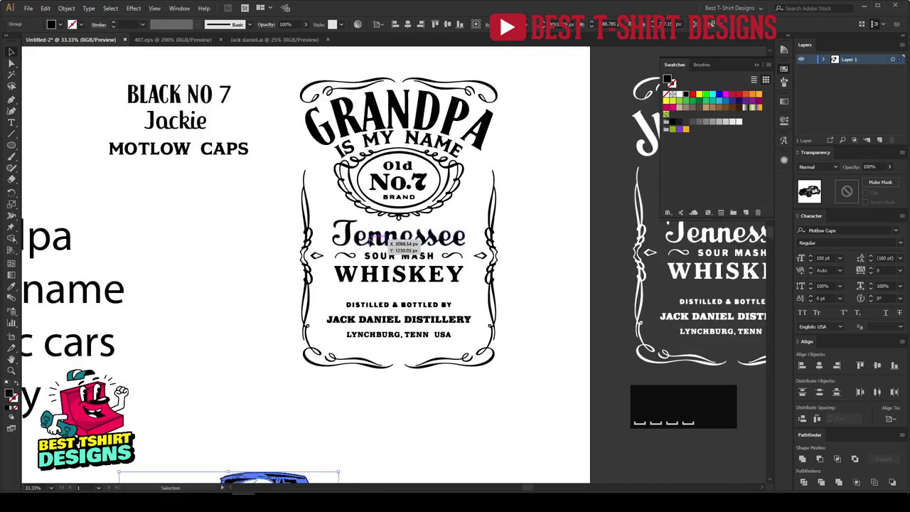
Isolate the black label group and delete the Tennessee lettering.
{"action": "double_click", "coordinate": [371, 241]}
{"action": "left_click", "coordinate": [369, 241]}
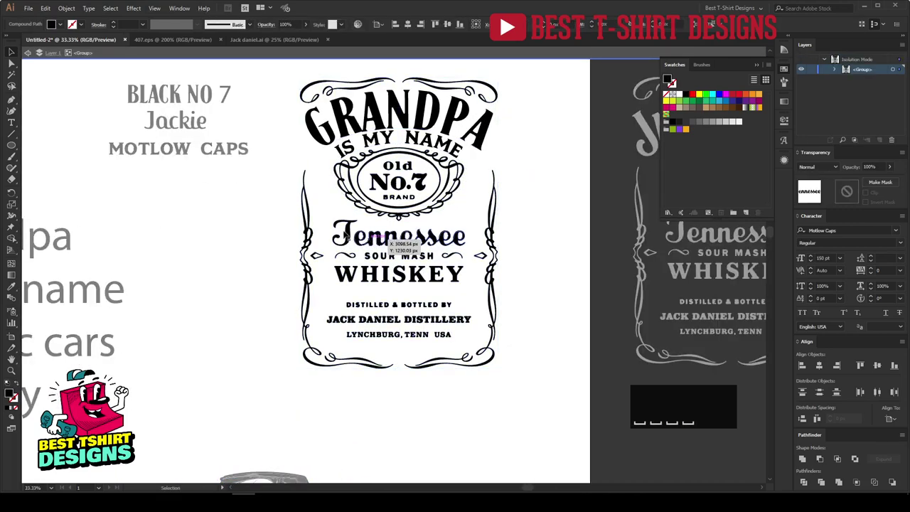
{"action": "key", "text": "ctrl+a"}
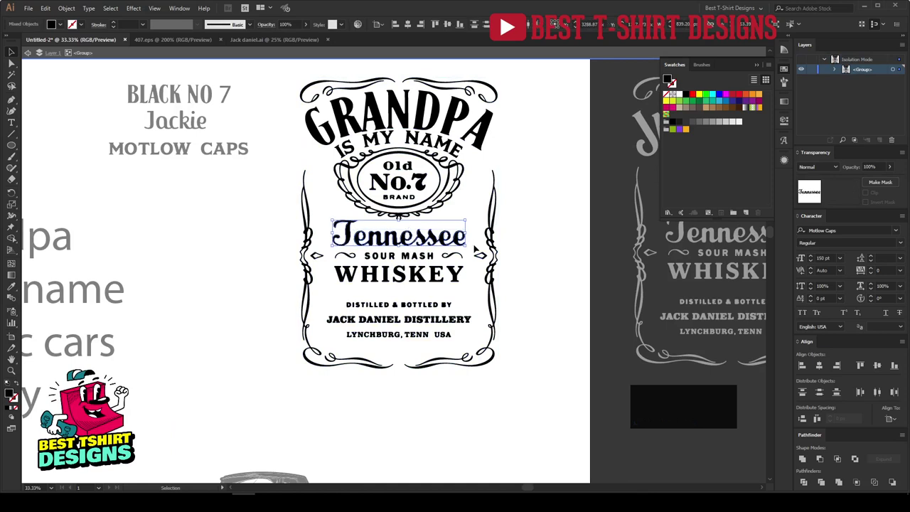
{"action": "key", "text": "Delete"}
Add the point text "Classic Cars" in the empty space under the No.7 badge.
{"action": "scroll", "coordinate": [349, 238], "scroll_direction": "down", "scroll_amount": 1}
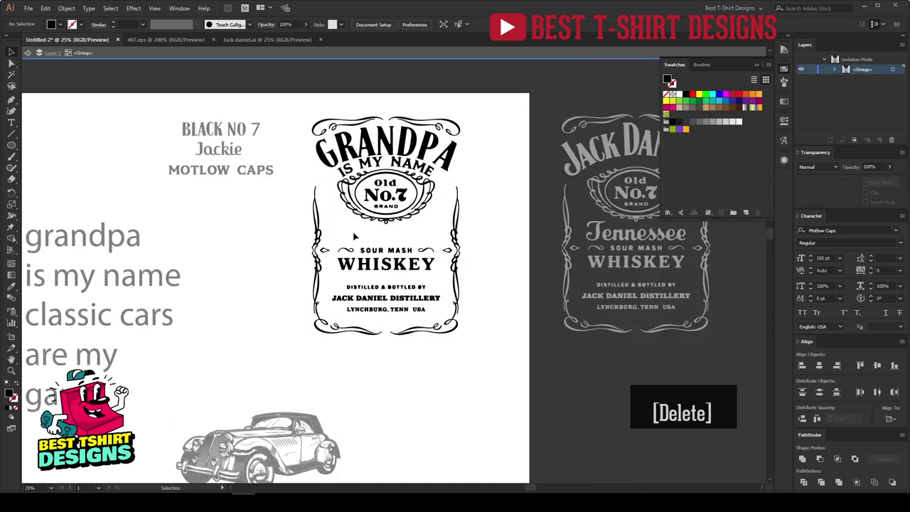
{"action": "key", "text": "t"}
{"action": "left_click", "coordinate": [338, 234]}
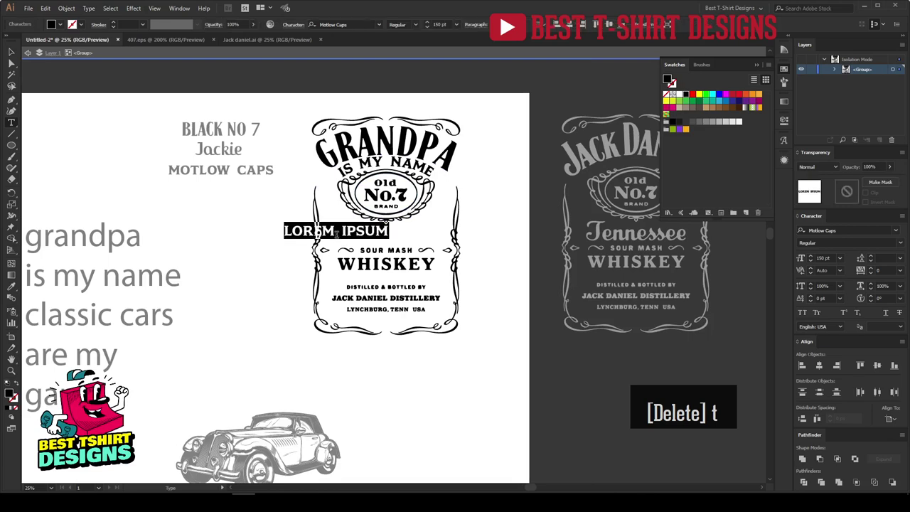
{"action": "type", "text": "Classic C"}
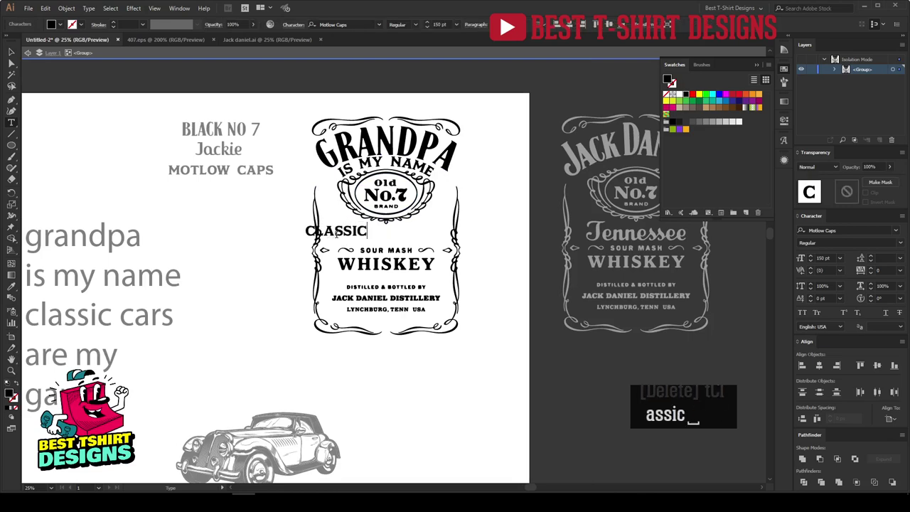
{"action": "type", "text": "ars"}
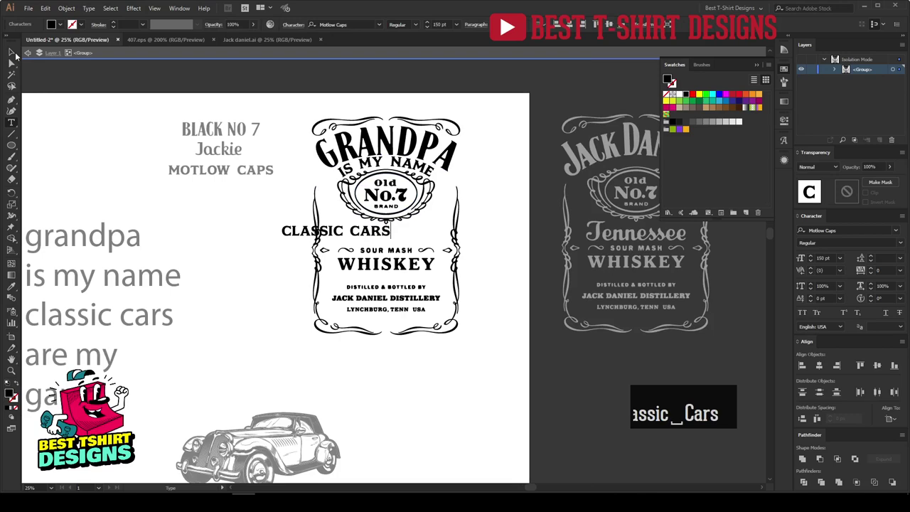
{"action": "left_click", "coordinate": [13, 53]}
Copy the Jackie sample's type style to the Classic Cars text and enlarge it to about 221.56 pt.
{"action": "key", "text": "i"}
{"action": "left_click", "coordinate": [218, 150]}
{"action": "key", "text": "v"}
{"action": "left_click_drag", "start_coordinate": [367, 240], "coordinate": [480, 233]}
Convert the Classic Cars text to outlines and nudge it slightly left between the side ornaments.
{"action": "scroll", "coordinate": [419, 242], "scroll_direction": "up", "scroll_amount": 2}
{"action": "right_click", "coordinate": [439, 231]}
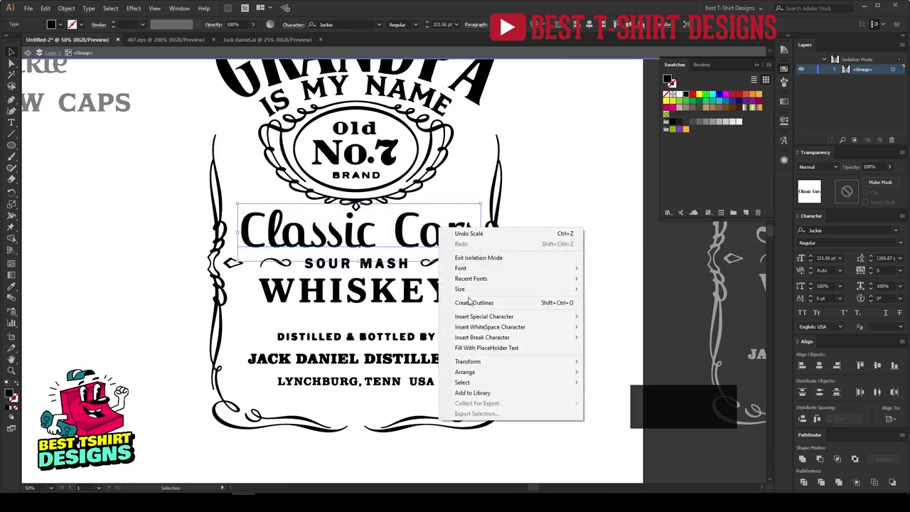
{"action": "left_click", "coordinate": [469, 302]}
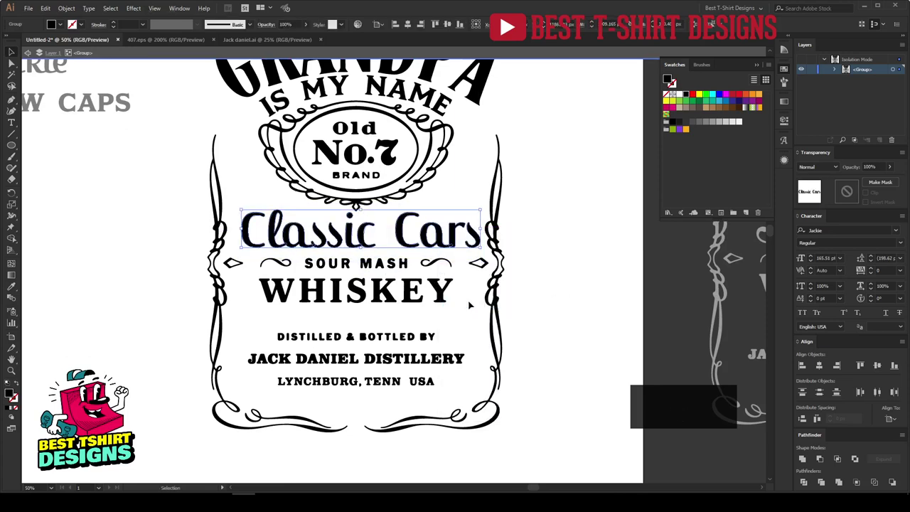
{"action": "key", "text": "shift+Left"}
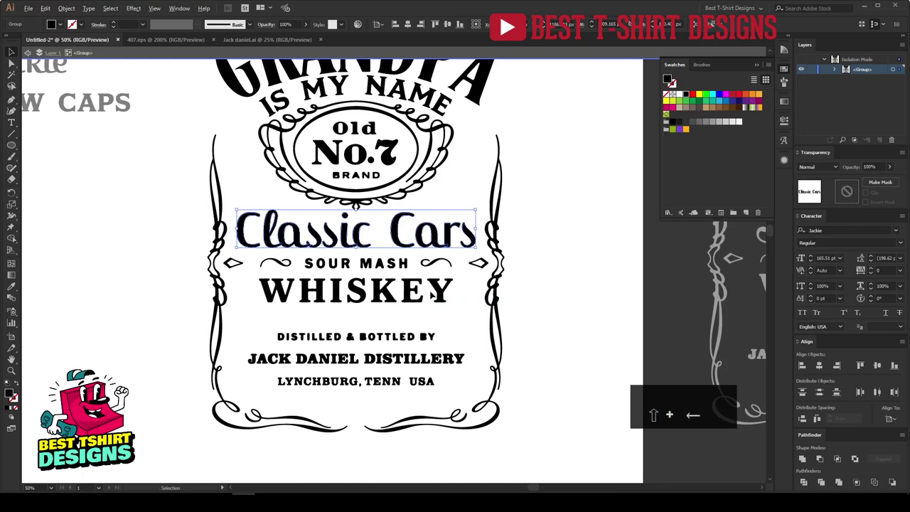
Centre the Classic Cars lettering horizontally with the arched GRANDPA text and deselect both.
{"action": "scroll", "coordinate": [432, 292], "scroll_direction": "down", "scroll_amount": 1}
{"action": "scroll", "coordinate": [443, 227], "scroll_direction": "up", "scroll_amount": 1}
{"action": "scroll", "coordinate": [446, 230], "scroll_direction": "up", "scroll_amount": 2}
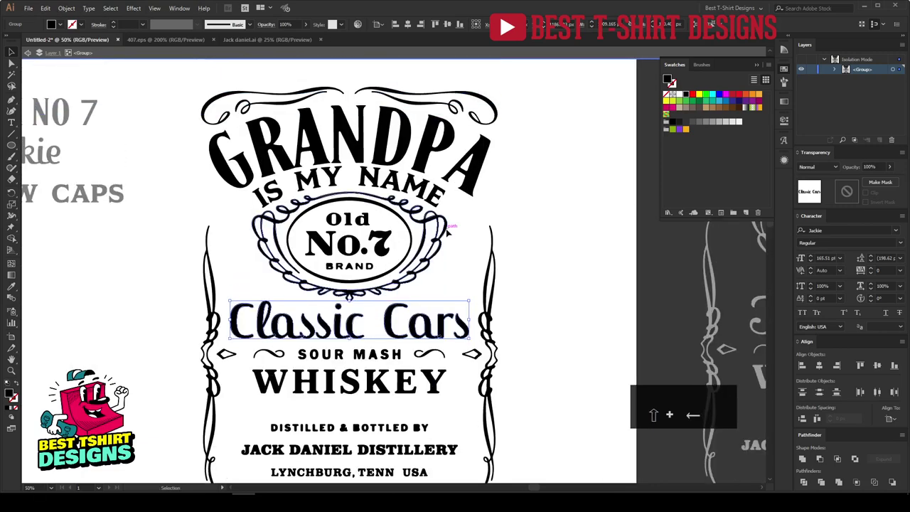
{"action": "left_click", "coordinate": [386, 123]}
{"action": "double_click", "coordinate": [386, 123]}
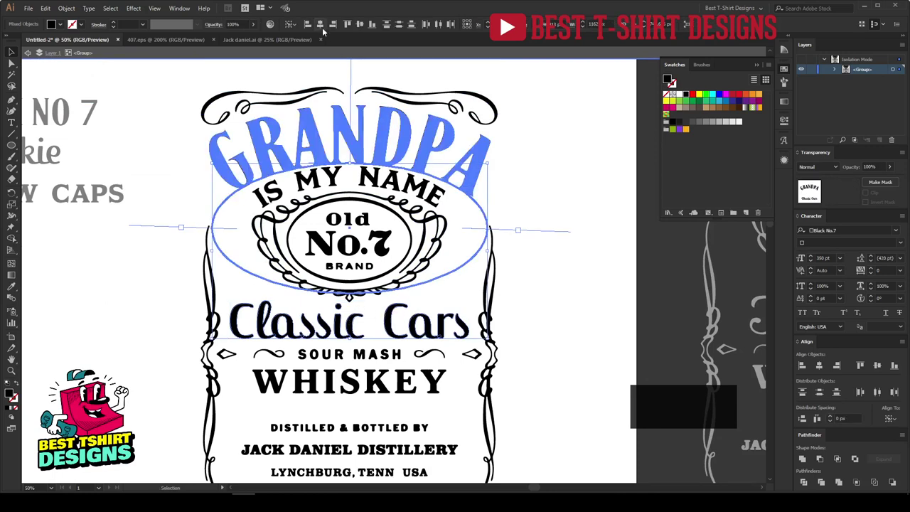
{"action": "left_click", "coordinate": [519, 286]}
{"action": "scroll", "coordinate": [519, 285], "scroll_direction": "down", "scroll_amount": 2}
{"action": "key", "text": "ctrl+minus"}
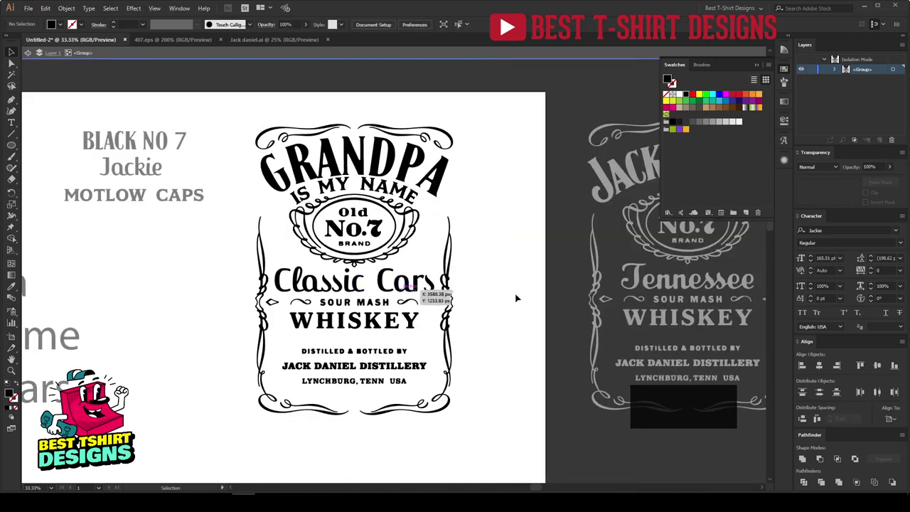
Delete the SOUR MASH lettering between the two small swashes above WHISKEY.
{"action": "scroll", "coordinate": [338, 323], "scroll_direction": "up", "scroll_amount": 1}
{"action": "left_click", "coordinate": [339, 304]}
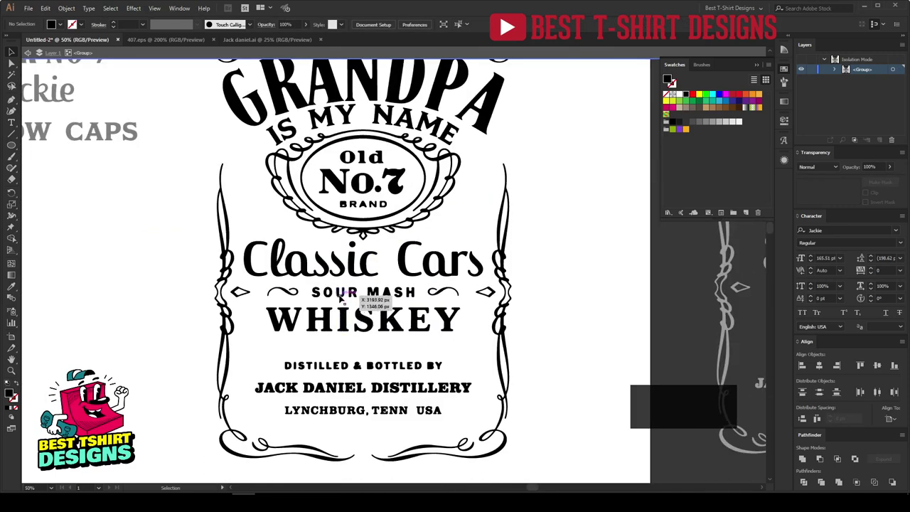
{"action": "left_click", "coordinate": [416, 300]}
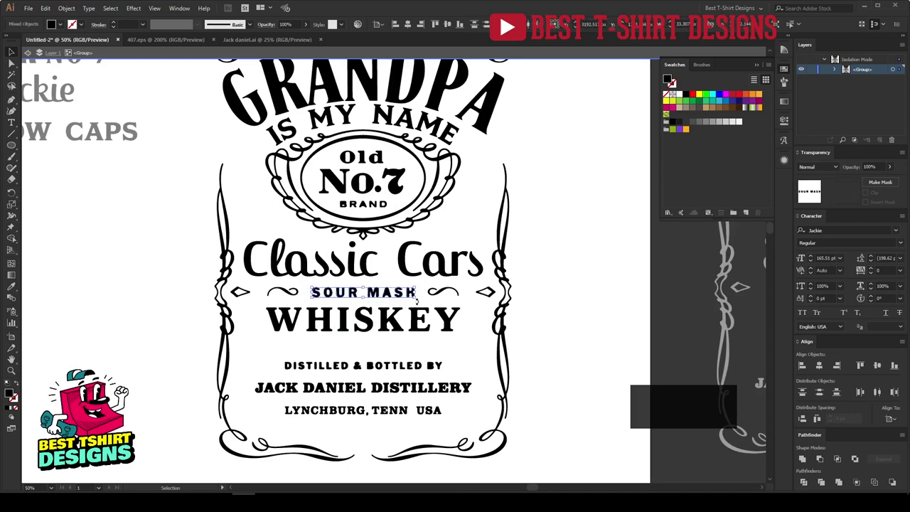
{"action": "key", "text": "Delete"}
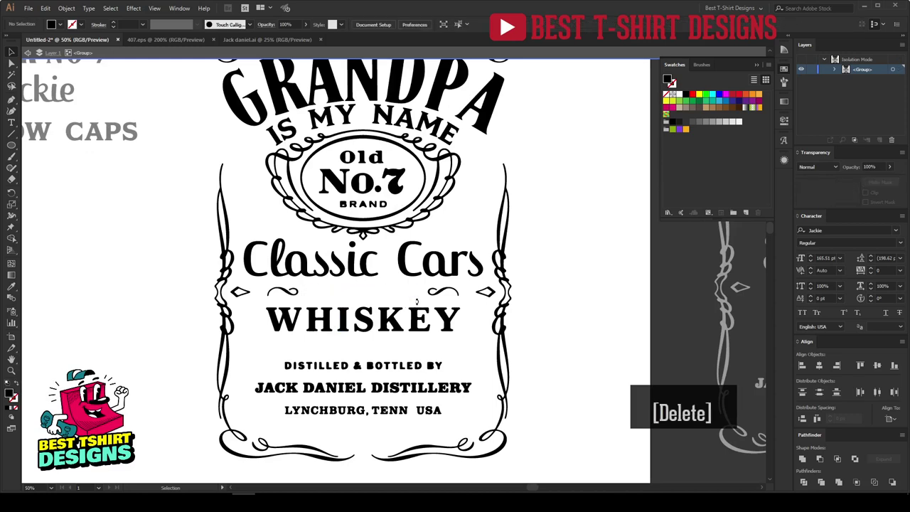
Add the text "are my" in Jackie at 165.51 pt and place it between the two swashes.
{"action": "left_click", "coordinate": [11, 126]}
{"action": "left_click", "coordinate": [322, 296]}
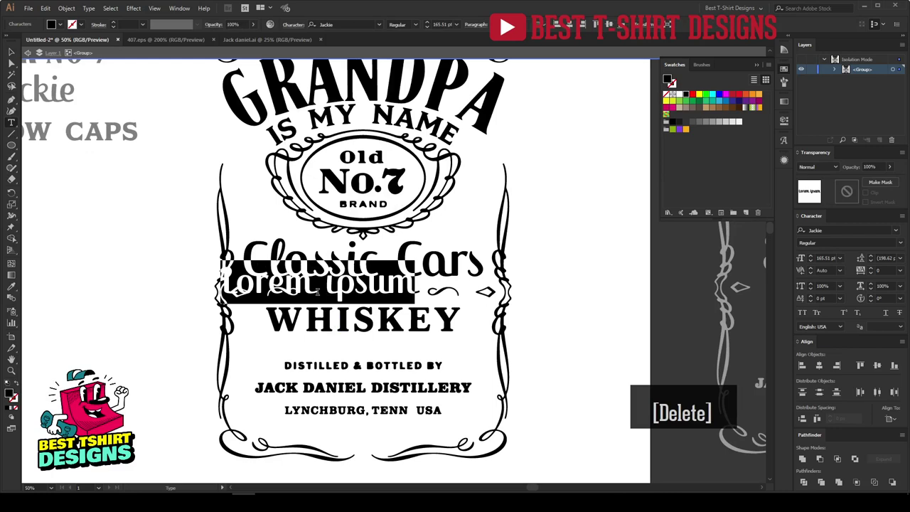
{"action": "type", "text": "are my"}
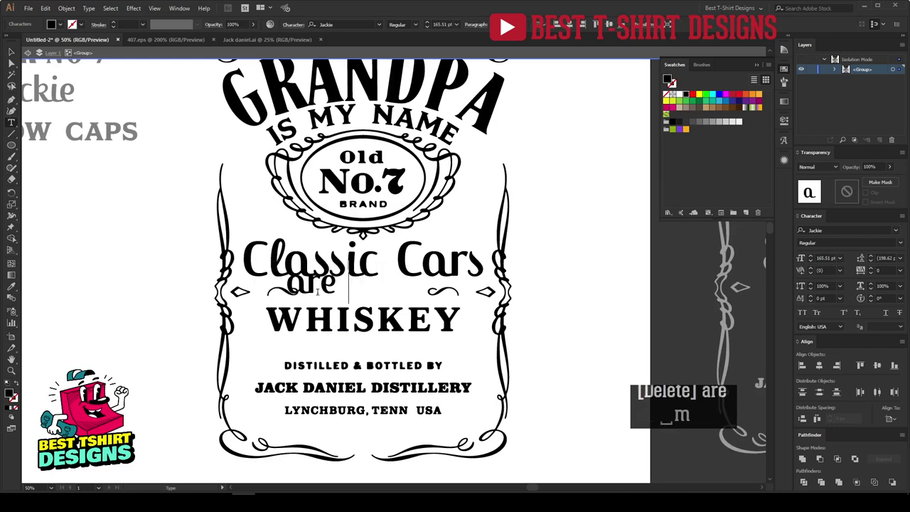
{"action": "left_click", "coordinate": [10, 53]}
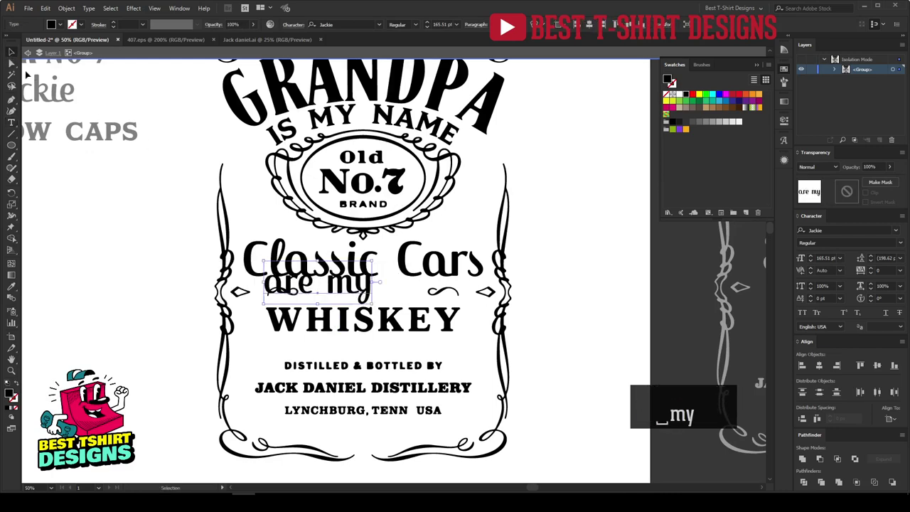
{"action": "left_click_drag", "start_coordinate": [361, 297], "coordinate": [390, 306]}
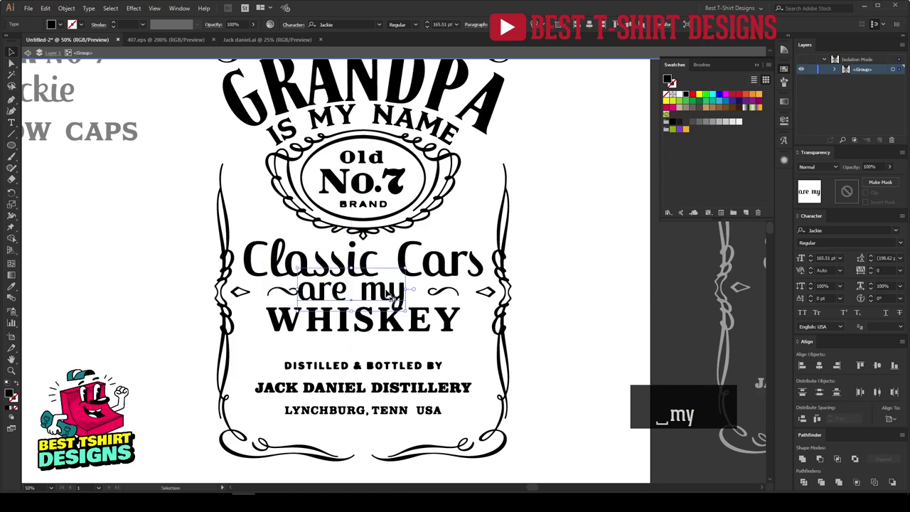
Delete the outlined Classic Cars lettering above "are my".
{"action": "scroll", "coordinate": [368, 298], "scroll_direction": "down", "scroll_amount": 1}
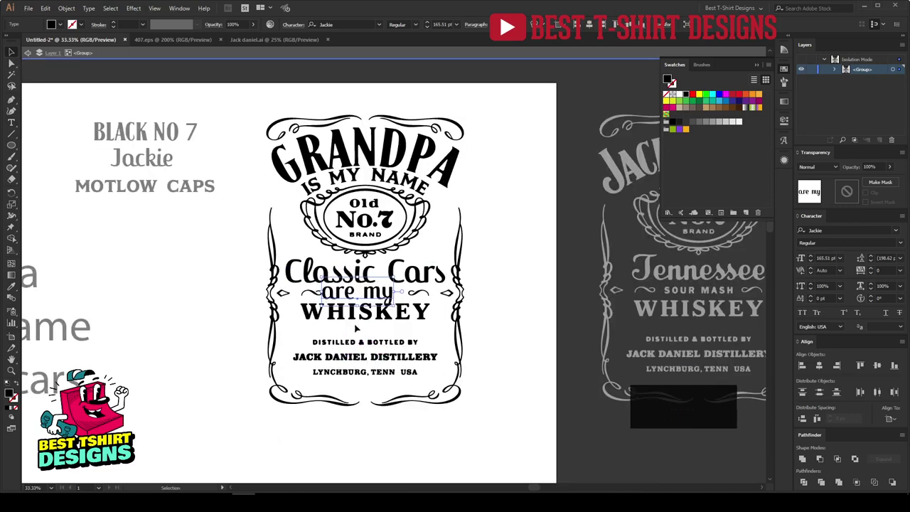
{"action": "scroll", "coordinate": [363, 331], "scroll_direction": "up", "scroll_amount": 1}
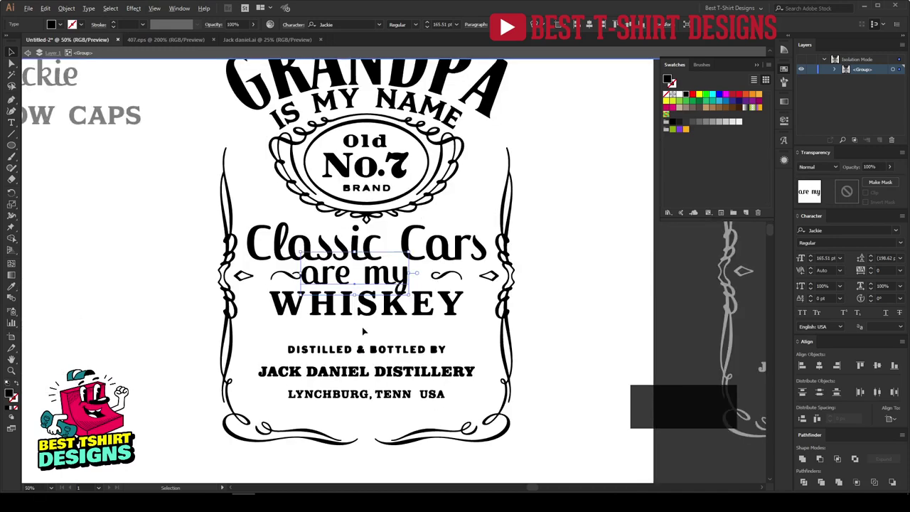
{"action": "scroll", "coordinate": [437, 235], "scroll_direction": "up", "scroll_amount": 1}
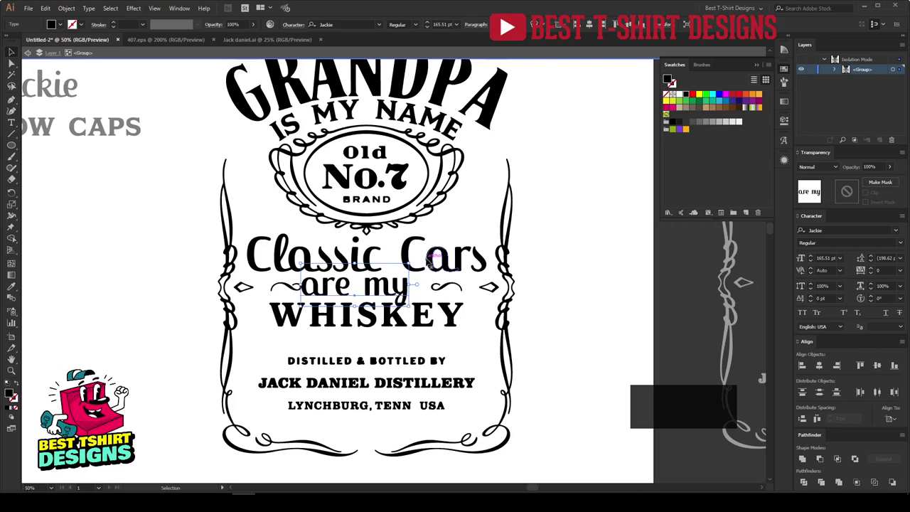
{"action": "left_click", "coordinate": [428, 261]}
{"action": "key", "text": "Delete"}
Replace the "are my" text with "Is my name", starting with a capital I.
{"action": "key", "text": "t"}
{"action": "double_click", "coordinate": [384, 284]}
{"action": "left_click", "coordinate": [380, 284]}
{"action": "type", "text": "is my n"}
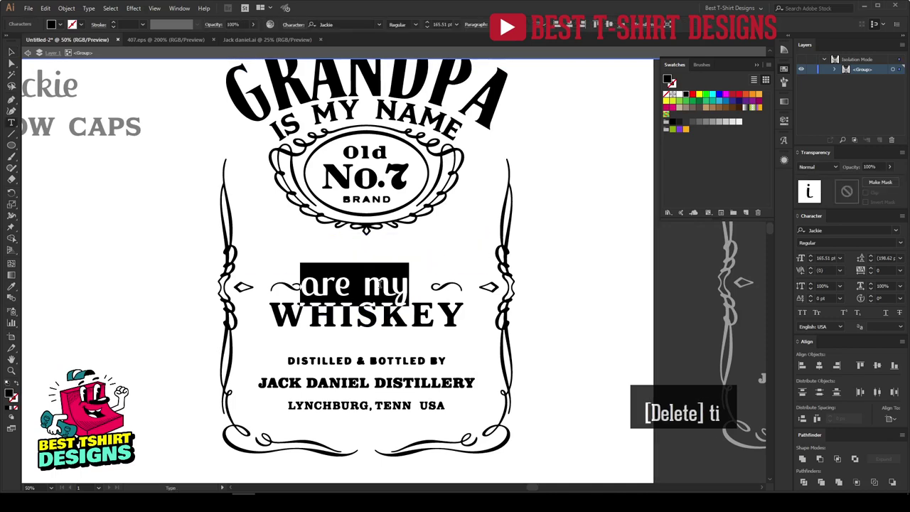
{"action": "type", "text": "ame"}
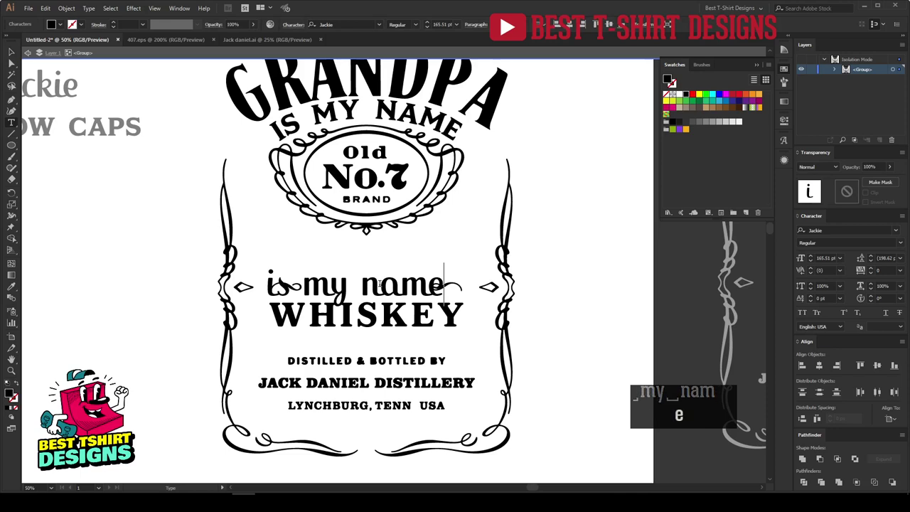
{"action": "key", "text": "Home"}
{"action": "key", "text": "Delete"}
{"action": "type", "text": "I"}
Try a capital M in the word "my" and restore the lowercase spelling.
{"action": "key", "text": "Right"}
{"action": "key", "text": "Right"}
{"action": "key", "text": "Right"}
{"action": "key", "text": "BackSpace"}
{"action": "type", "text": "M"}
{"action": "key", "text": "Right"}
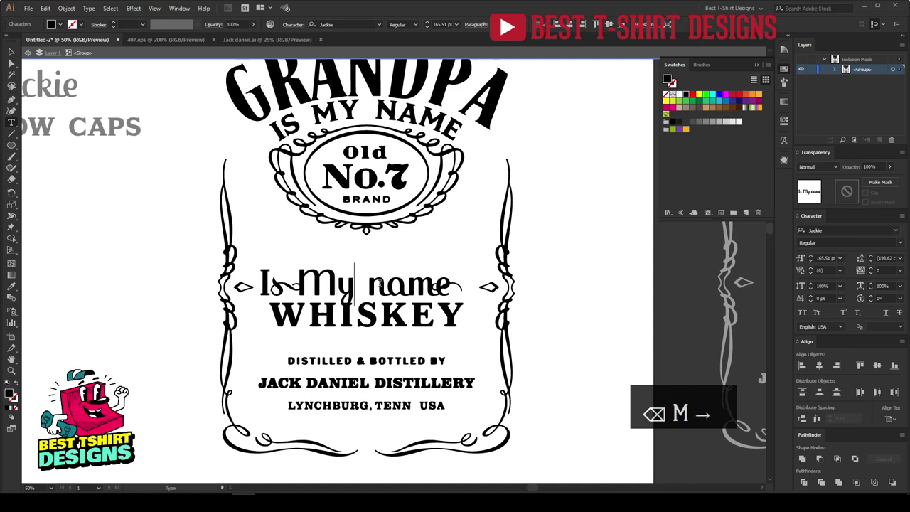
{"action": "key", "text": "BackSpace"}
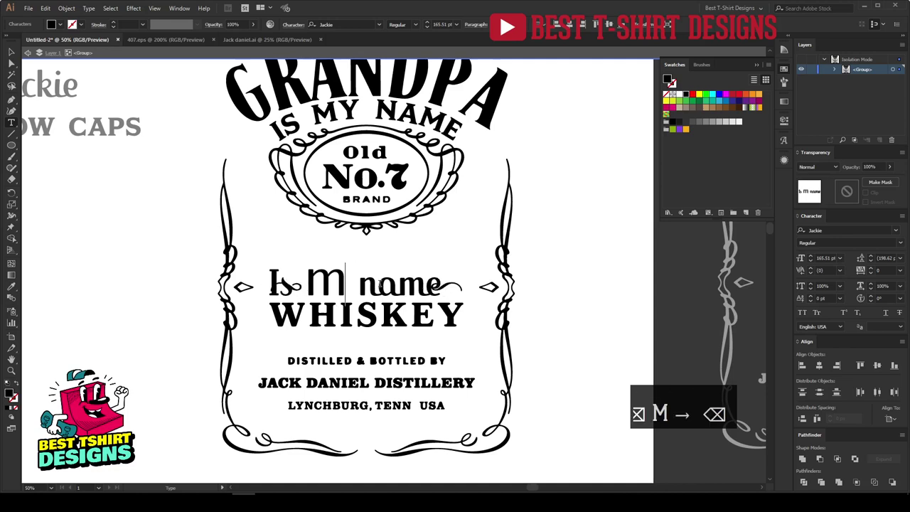
{"action": "key", "text": "BackSpace"}
{"action": "type", "text": "my"}
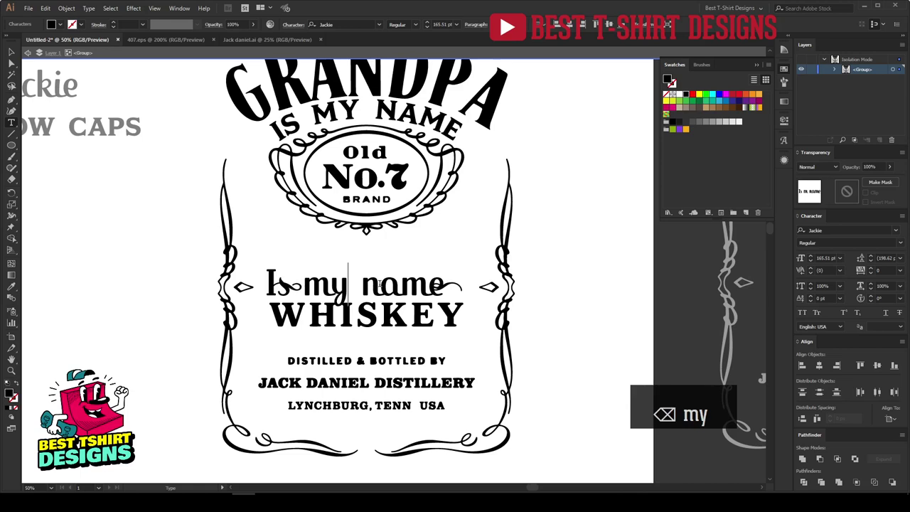
Place "Is my name" just below the No.7 badge and give it the Motlow Caps sample's type style at 139.39 pt.
{"action": "left_click", "coordinate": [14, 53]}
{"action": "key", "text": "ctrl+minus"}
{"action": "left_click_drag", "start_coordinate": [397, 283], "coordinate": [436, 272]}
{"action": "key", "text": "i"}
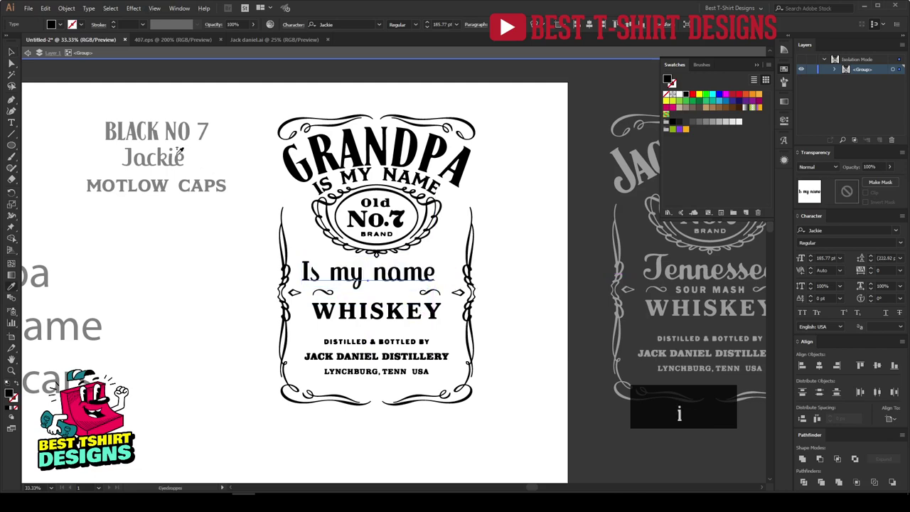
{"action": "left_click", "coordinate": [160, 184]}
{"action": "key", "text": "v"}
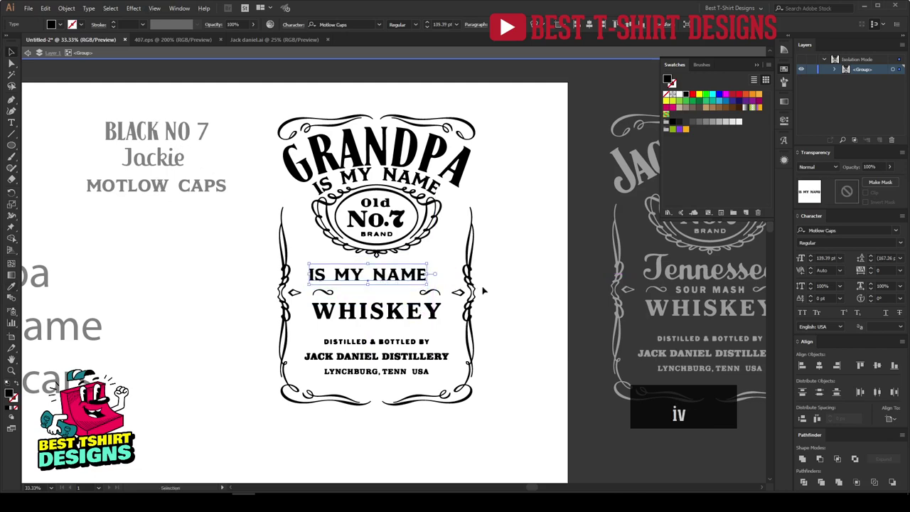
Tighten the gaps before "my" and "name" in the lower "Is my name" line using the Touch Type tool.
{"action": "scroll", "coordinate": [372, 278], "scroll_direction": "up", "scroll_amount": 3}
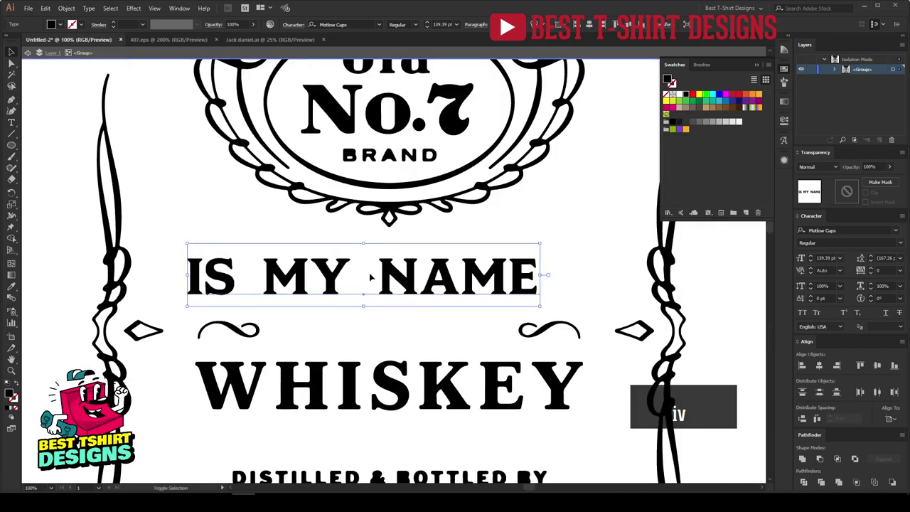
{"action": "key", "text": "shift+t"}
{"action": "left_click", "coordinate": [287, 275]}
{"action": "key", "text": "shift+Left"}
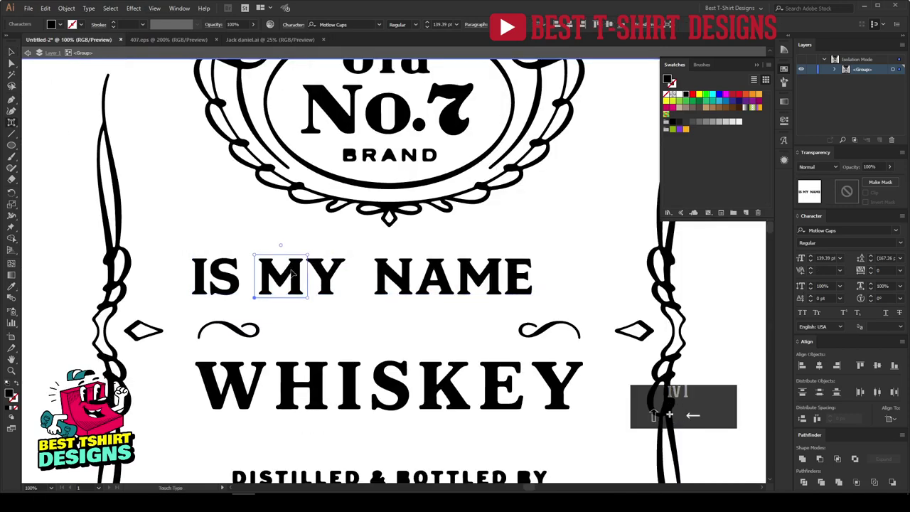
{"action": "left_click", "coordinate": [383, 276]}
{"action": "key", "text": "shift+Left"}
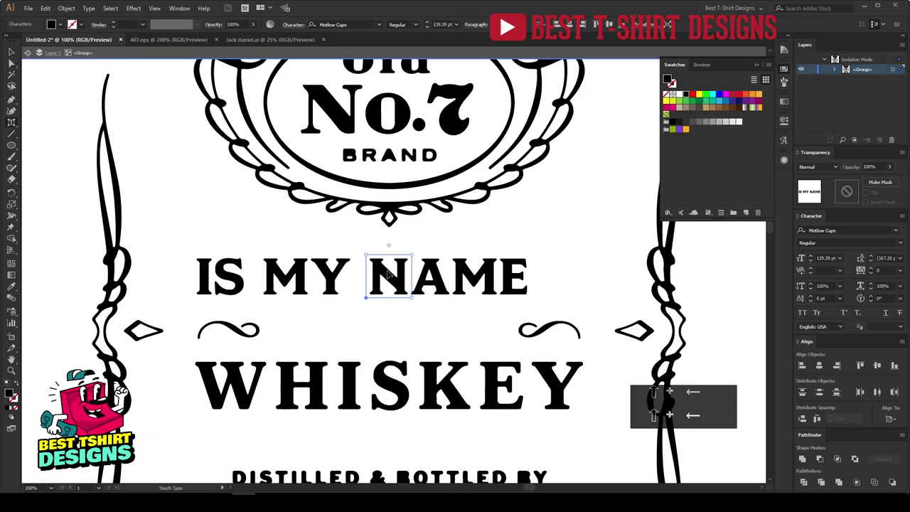
{"action": "key", "text": "v"}
Convert the lower "Is my name" text to outlines and stretch it to nearly the frame's inner width.
{"action": "scroll", "coordinate": [381, 273], "scroll_direction": "down", "scroll_amount": 3}
{"action": "right_click", "coordinate": [384, 274]}
{"action": "left_click", "coordinate": [426, 346]}
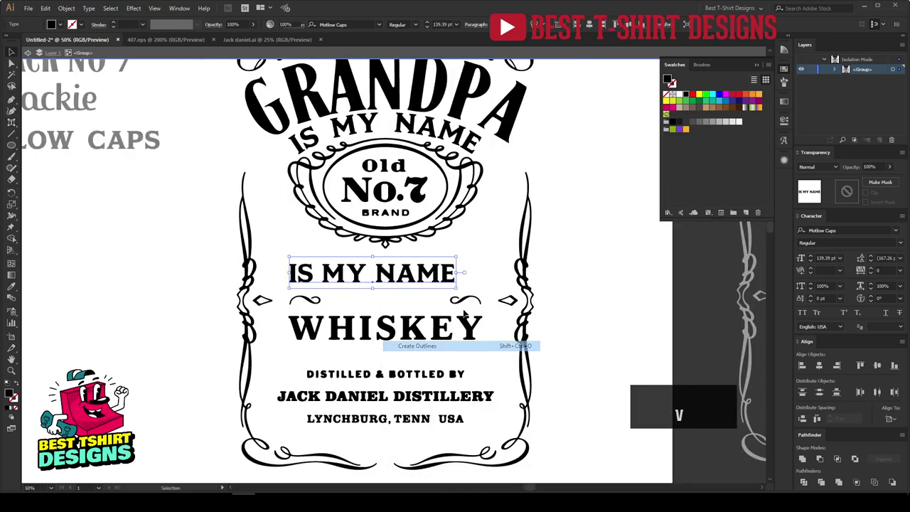
{"action": "left_click_drag", "start_coordinate": [459, 277], "coordinate": [511, 274]}
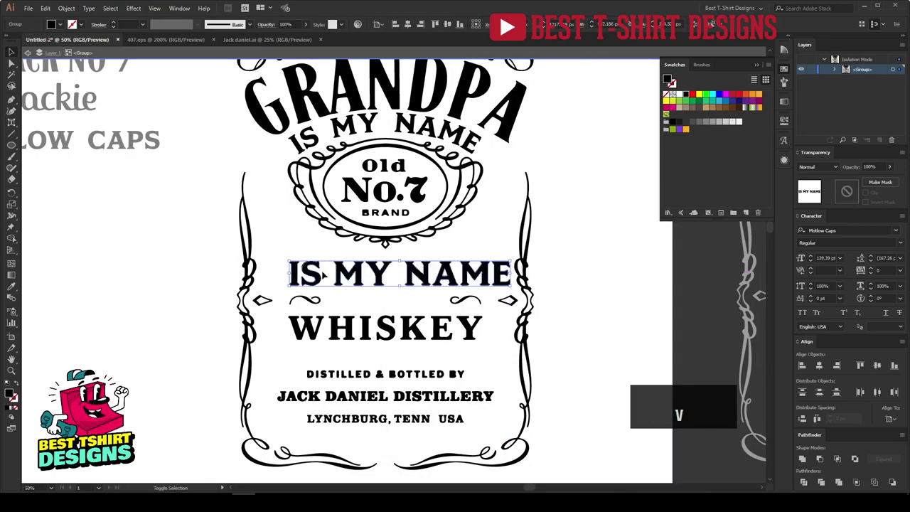
{"action": "left_click_drag", "start_coordinate": [290, 273], "coordinate": [266, 275]}
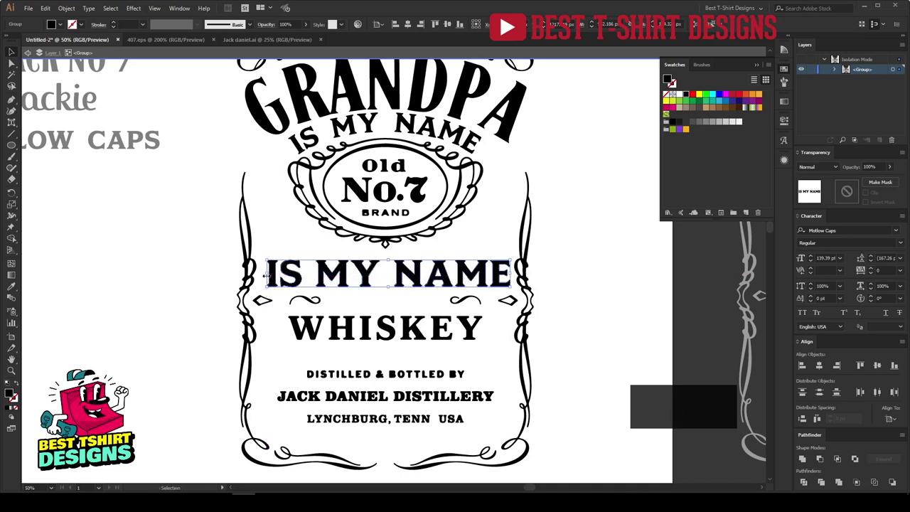
Raise the outlined "Is my name" lettering closer to the underside of the No.7 badge.
{"action": "key", "text": "shift+Up"}
{"action": "key", "text": "shift+Up"}
{"action": "key", "text": "shift+Down"}
{"action": "key", "text": "shift+Up"}
Move the two scrolls and two diamonds above "Whiskey" down near the frame's lower edge and group them.
{"action": "left_click", "coordinate": [316, 296]}
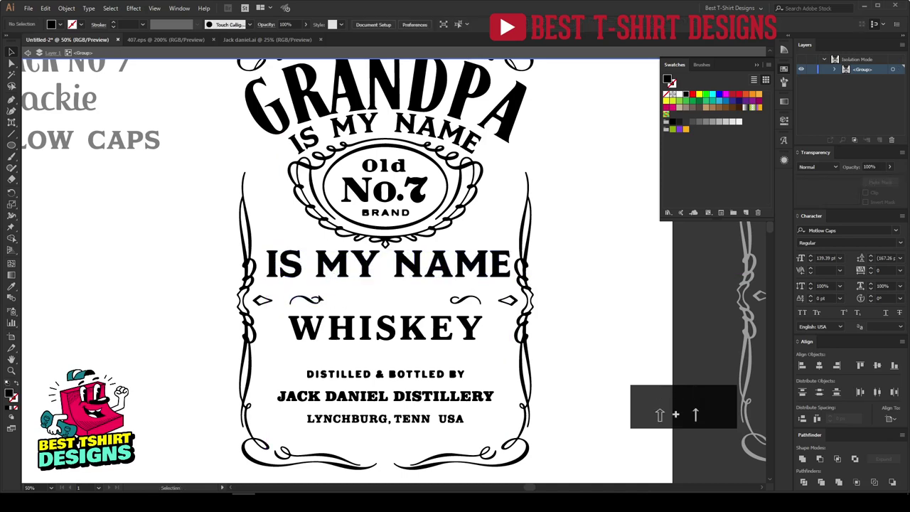
{"action": "left_click", "coordinate": [476, 300]}
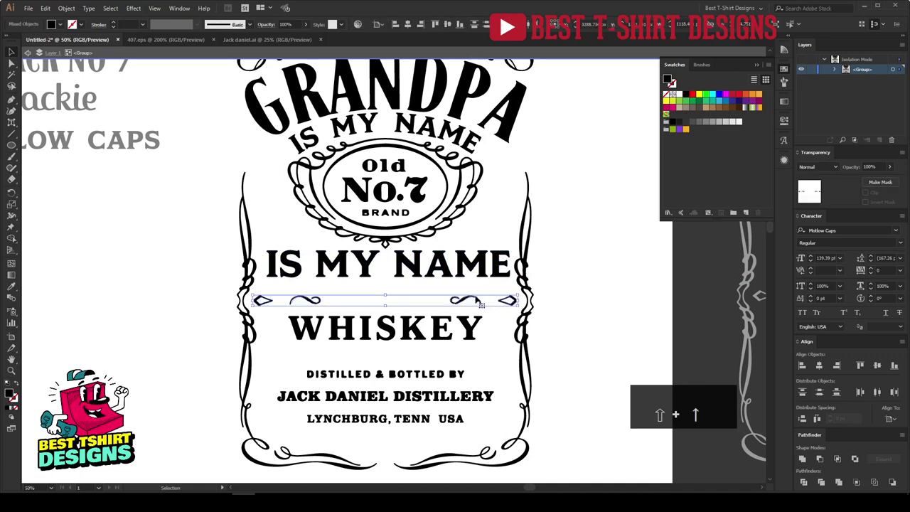
{"action": "left_click_drag", "start_coordinate": [471, 299], "coordinate": [472, 435]}
{"action": "key", "text": "ctrl+g"}
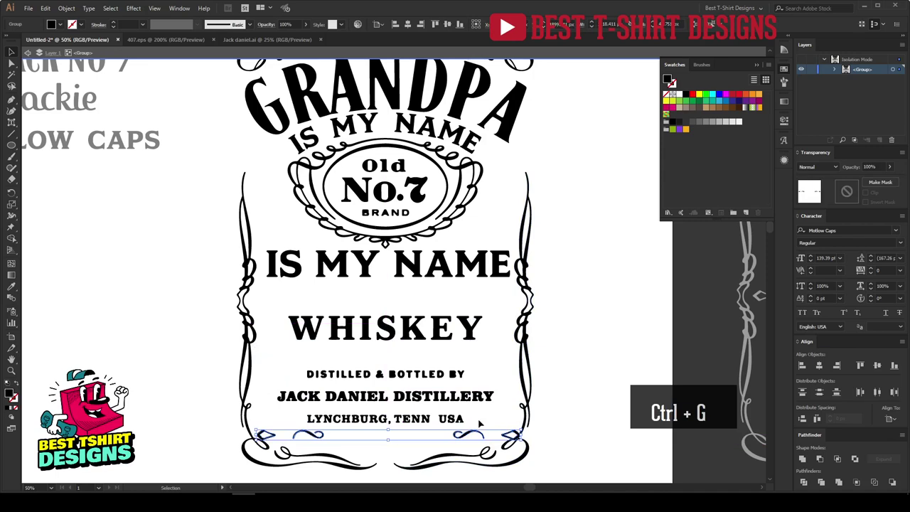
Delete the three distillery text lines and the "Whiskey" lettering inside the frame.
{"action": "left_click_drag", "start_coordinate": [272, 367], "coordinate": [495, 424]}
{"action": "key", "text": "Delete"}
{"action": "left_click_drag", "start_coordinate": [507, 370], "coordinate": [284, 304]}
{"action": "key", "text": "Delete"}
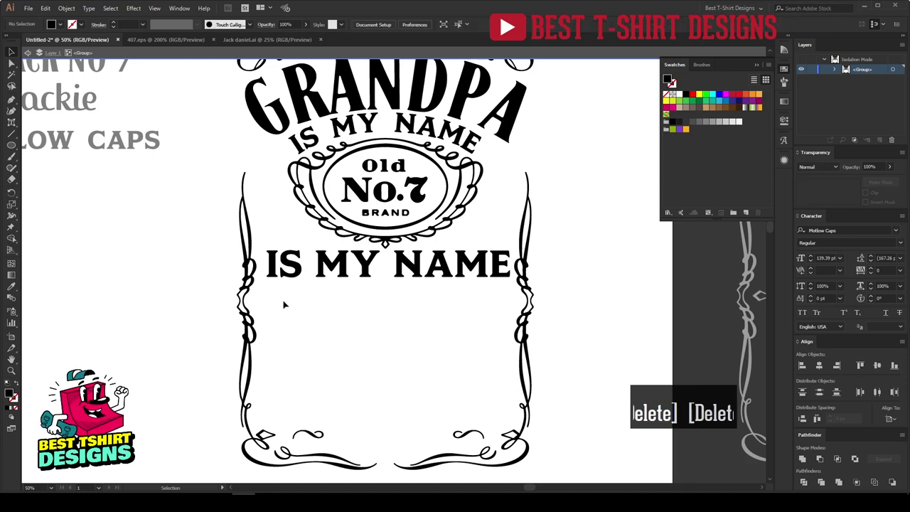
Delete the curved "Is my name" text above the No.7 badge.
{"action": "scroll", "coordinate": [283, 304], "scroll_direction": "up", "scroll_amount": 1}
{"action": "left_click", "coordinate": [376, 140]}
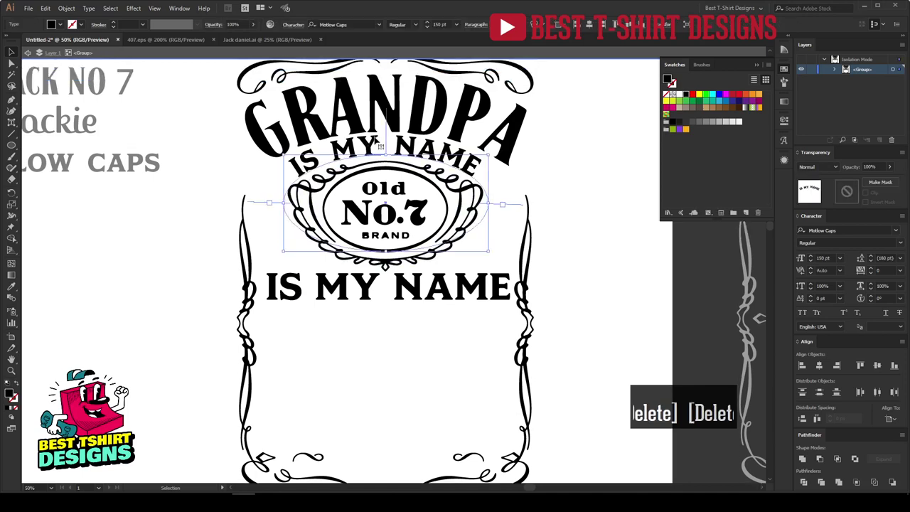
{"action": "key", "text": "Delete"}
Lower the arched "Grandpa" text so it sits closer above the No.7 badge.
{"action": "left_click", "coordinate": [406, 113]}
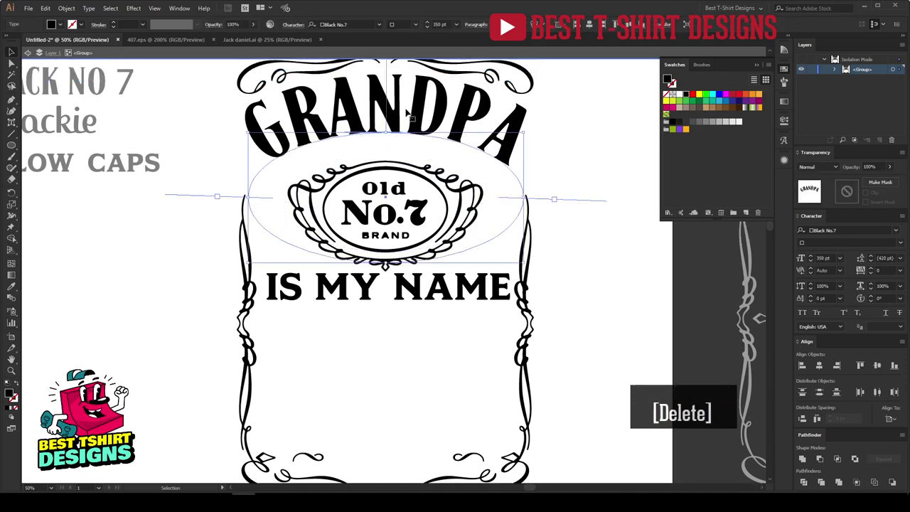
{"action": "key", "text": "shift+Down"}
{"action": "key", "text": "shift+Down"}
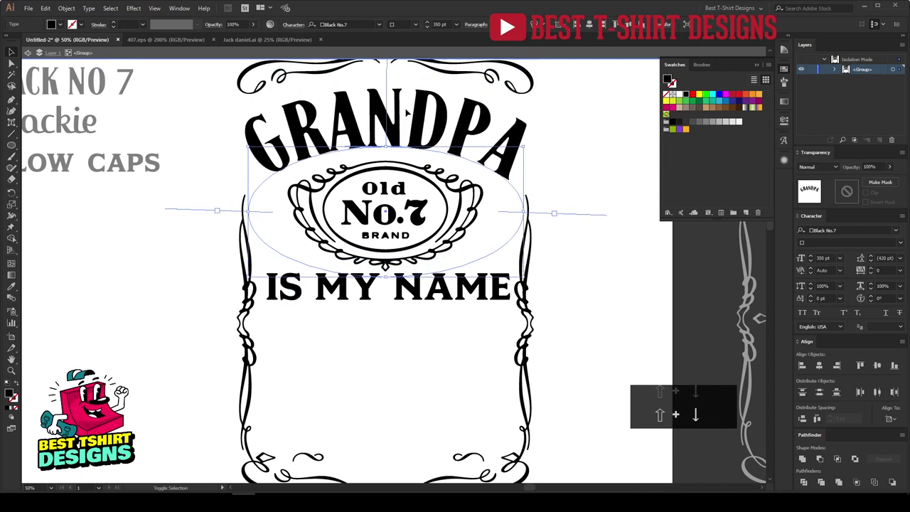
{"action": "key", "text": "Up"}
{"action": "key", "text": "Up"}
{"action": "key", "text": "Up"}
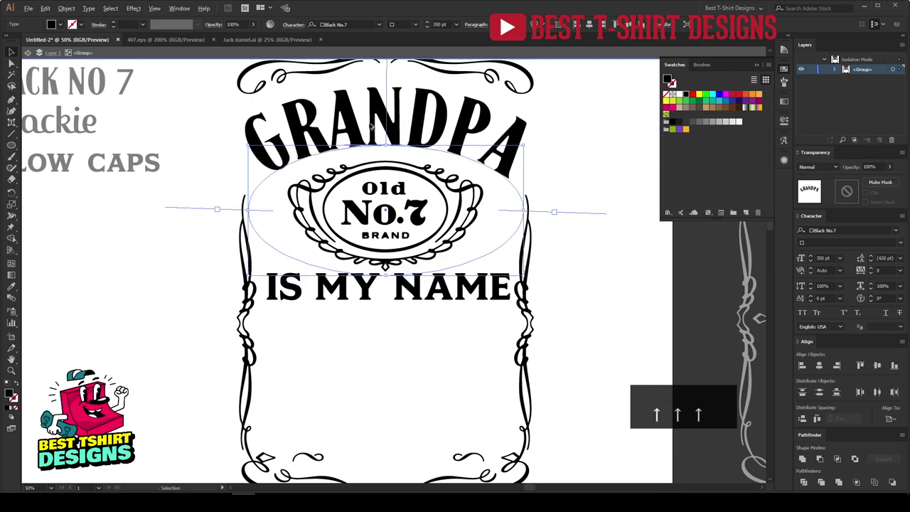
Add the text "Classic Cars" below the outlined "Is my name" lettering.
{"action": "scroll", "coordinate": [371, 127], "scroll_direction": "down", "scroll_amount": 1}
{"action": "left_click", "coordinate": [392, 287]}
{"action": "scroll", "coordinate": [392, 286], "scroll_direction": "up", "scroll_amount": 2}
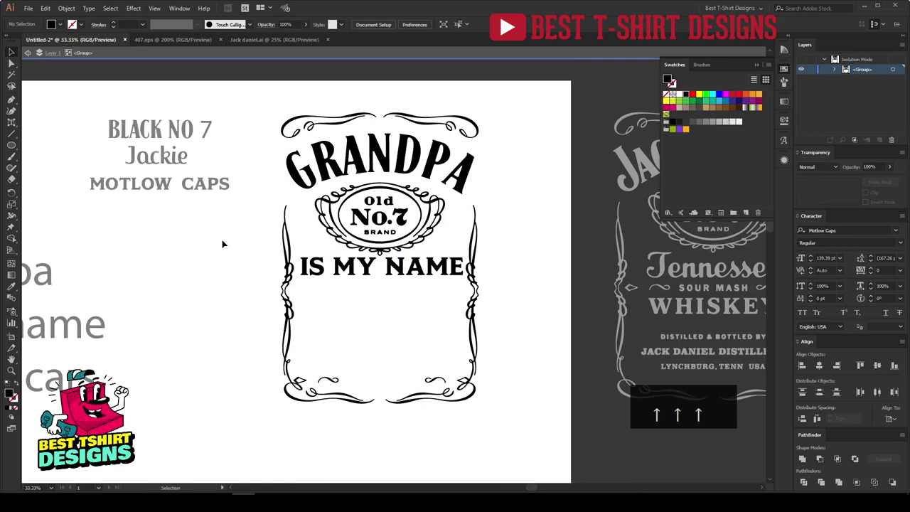
{"action": "left_click", "coordinate": [12, 123]}
{"action": "left_click", "coordinate": [315, 298]}
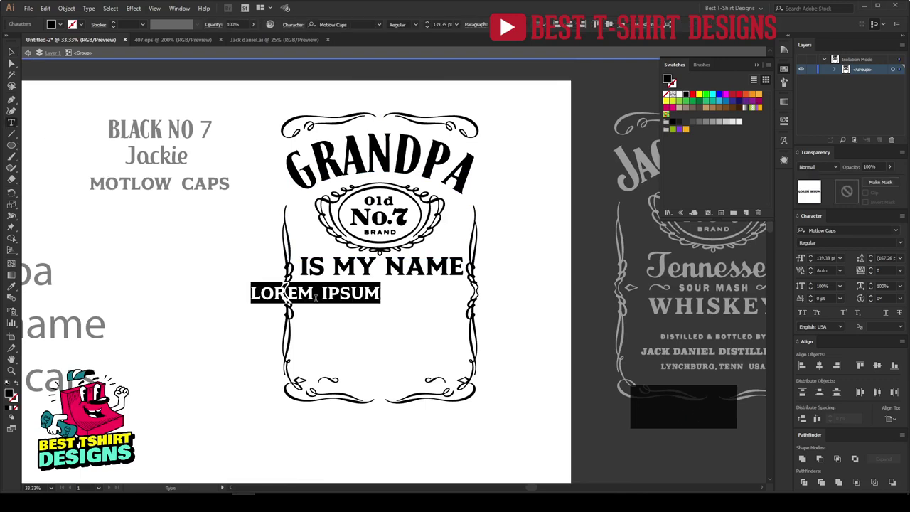
{"action": "type", "text": "C"}
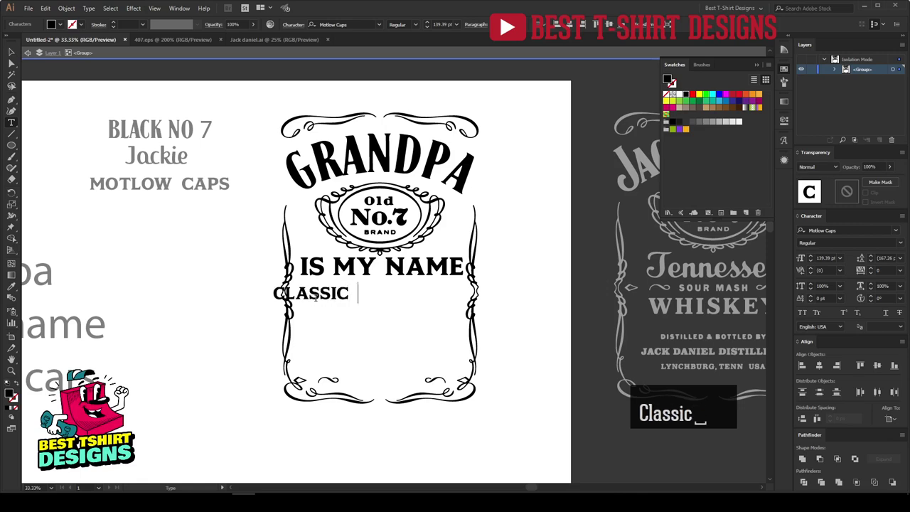
{"action": "type", "text": "lassic Cars"}
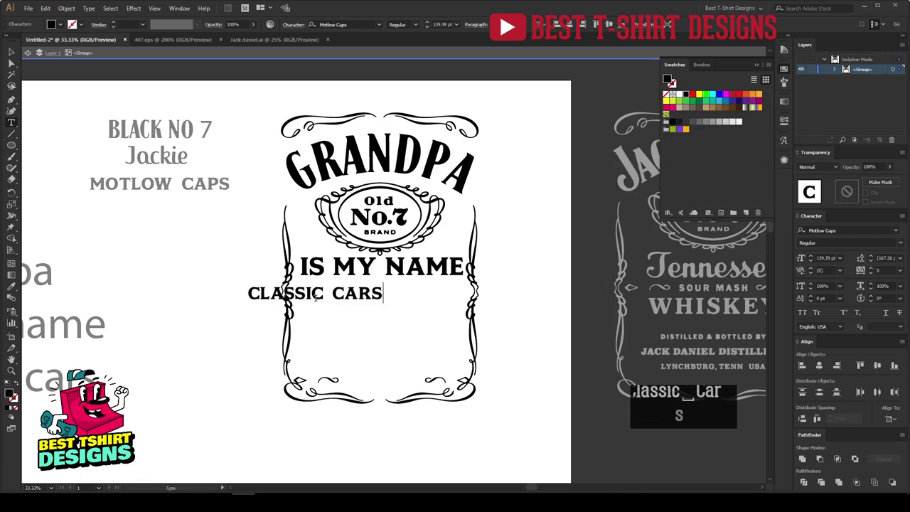
Apply the Jackie sample's type style to "Classic Cars" and fit it inside the frame below "Is my name" at 231.13 pt.
{"action": "left_click", "coordinate": [12, 60]}
{"action": "key", "text": "i"}
{"action": "left_click", "coordinate": [172, 151]}
{"action": "key", "text": "v"}
{"action": "left_click_drag", "start_coordinate": [376, 293], "coordinate": [432, 302]}
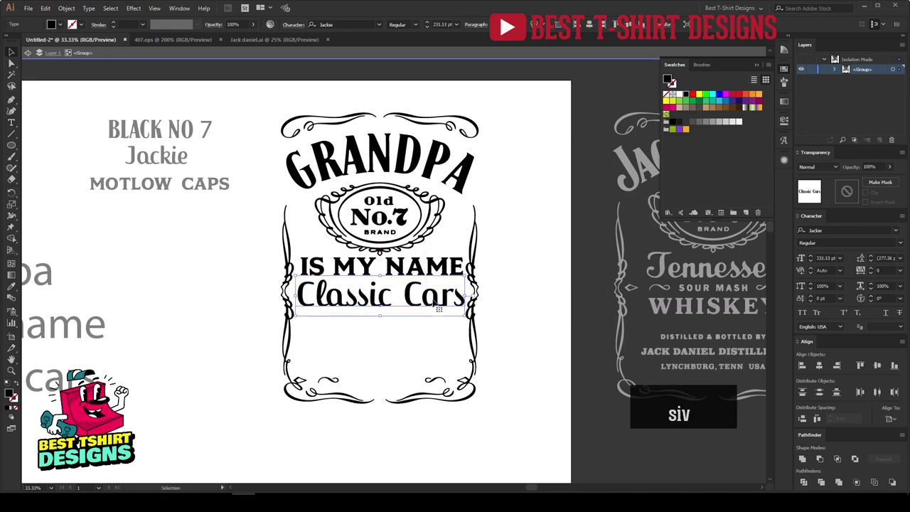
{"action": "right_click", "coordinate": [432, 300]}
{"action": "left_click", "coordinate": [468, 377]}
{"action": "left_click", "coordinate": [410, 334]}
Tighten the gap between "Classic" and "Cars" using the Touch Type tool.
{"action": "scroll", "coordinate": [411, 334], "scroll_direction": "up", "scroll_amount": 1}
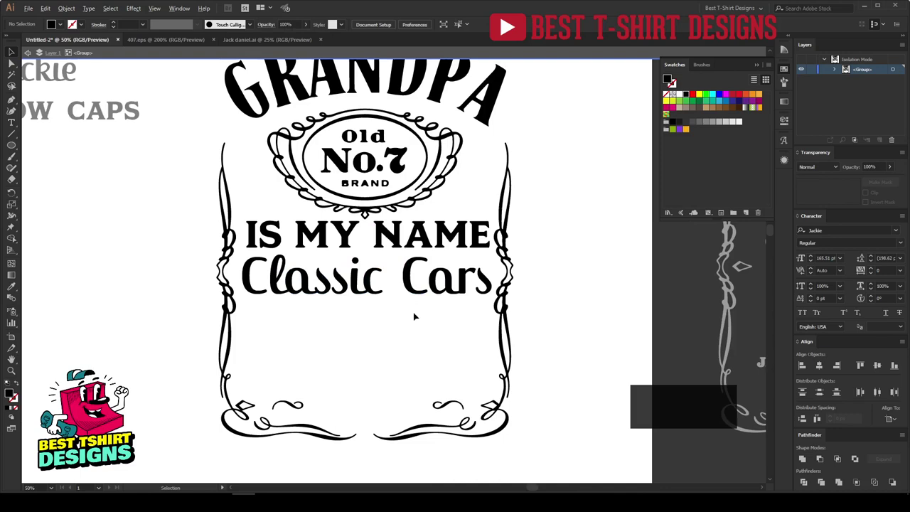
{"action": "key", "text": "shift+t"}
{"action": "left_click", "coordinate": [417, 284]}
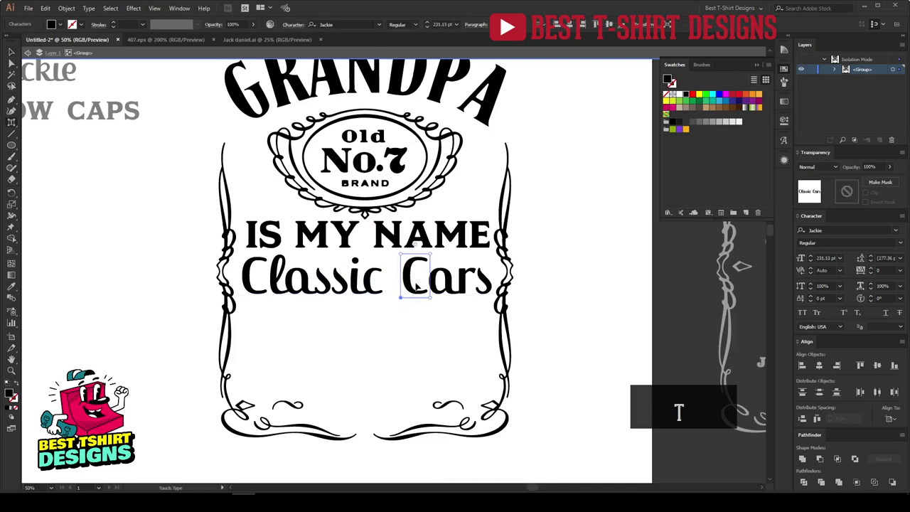
{"action": "key", "text": "shift+Left"}
{"action": "key", "text": "v"}
Convert "Classic Cars" to outlines and adjust its width to match the "Is my name" line above.
{"action": "right_click", "coordinate": [420, 292]}
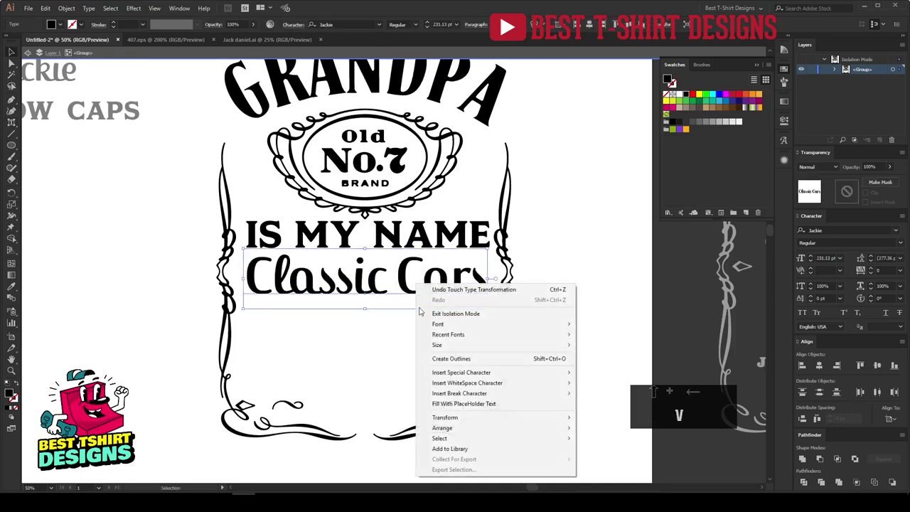
{"action": "left_click", "coordinate": [450, 360]}
{"action": "left_click_drag", "start_coordinate": [489, 275], "coordinate": [493, 276]}
{"action": "mouse_move", "coordinate": [246, 274]}
{"action": "left_mouse_down"}
{"action": "mouse_move", "coordinate": [261, 281]}
{"action": "mouse_move", "coordinate": [247, 277]}
{"action": "left_mouse_up"}
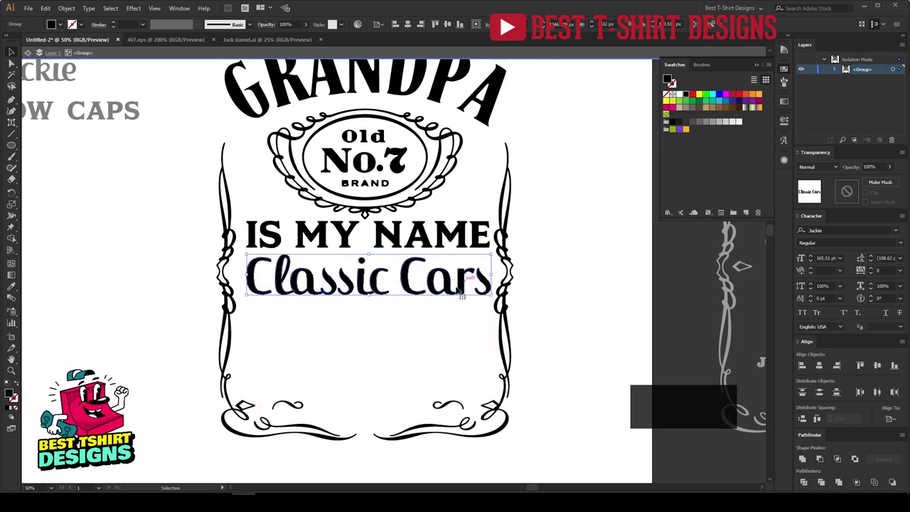
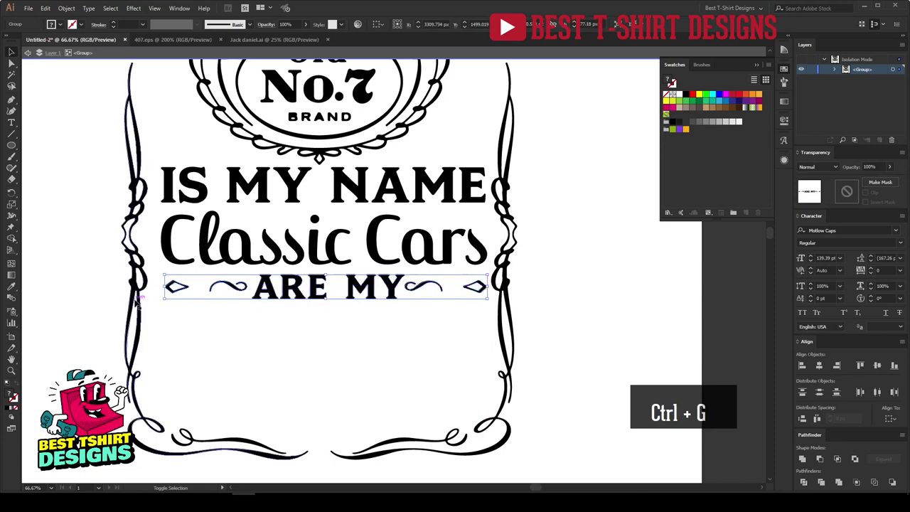
Widen the ornamented "Are my" line to match "Classic Cars" and space the three text lines evenly, slightly lower in the frame.
{"action": "left_click_drag", "start_coordinate": [165, 287], "coordinate": [162, 287]}
{"action": "left_click_drag", "start_coordinate": [410, 346], "coordinate": [242, 186]}
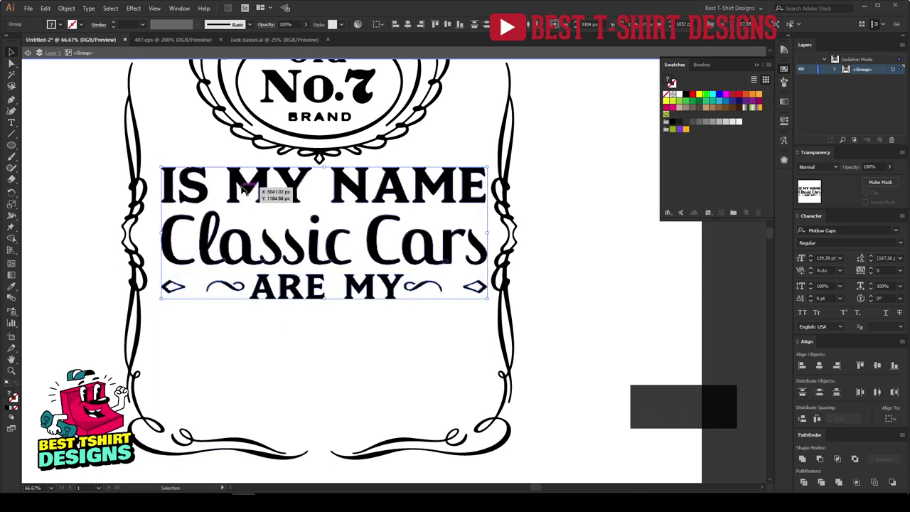
{"action": "left_click", "coordinate": [803, 420]}
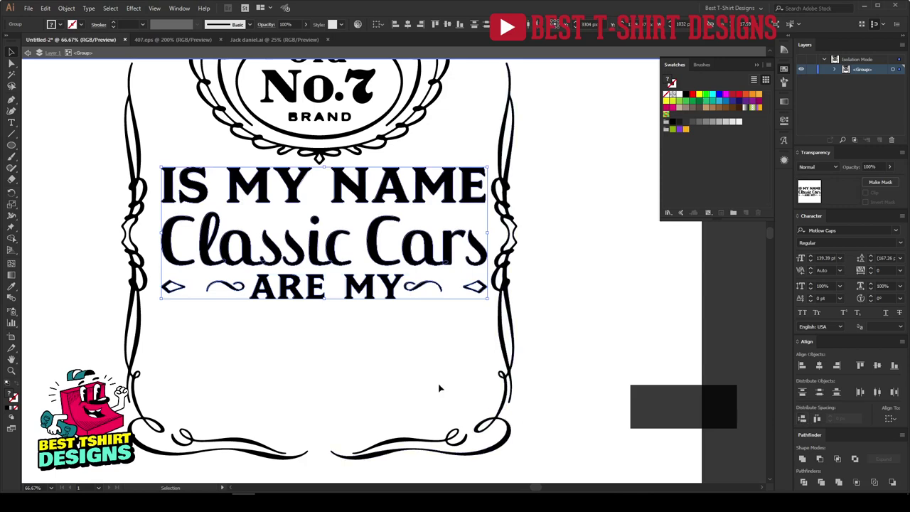
{"action": "key", "text": "shift+Down"}
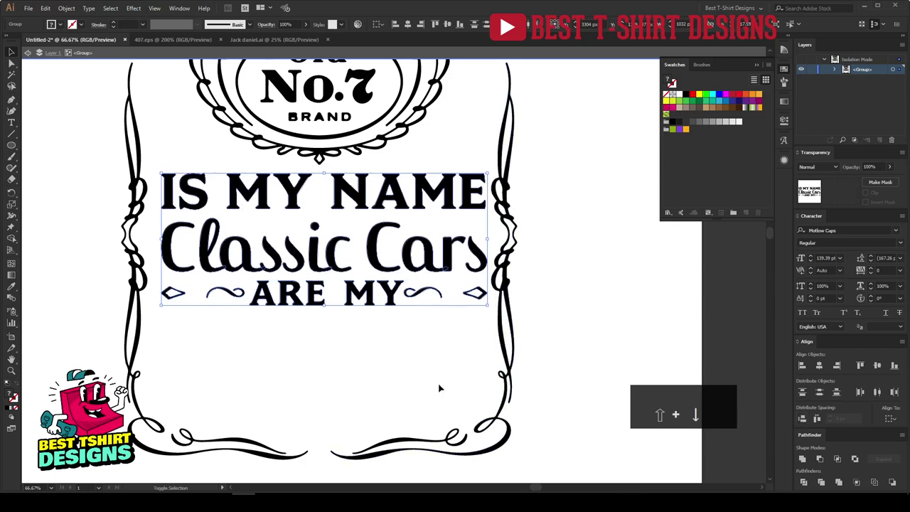
{"action": "scroll", "coordinate": [355, 347], "scroll_direction": "down", "scroll_amount": 2}
{"action": "left_click", "coordinate": [349, 358]}
Add the text "game" below the "Are my" line.
{"action": "left_click", "coordinate": [12, 122]}
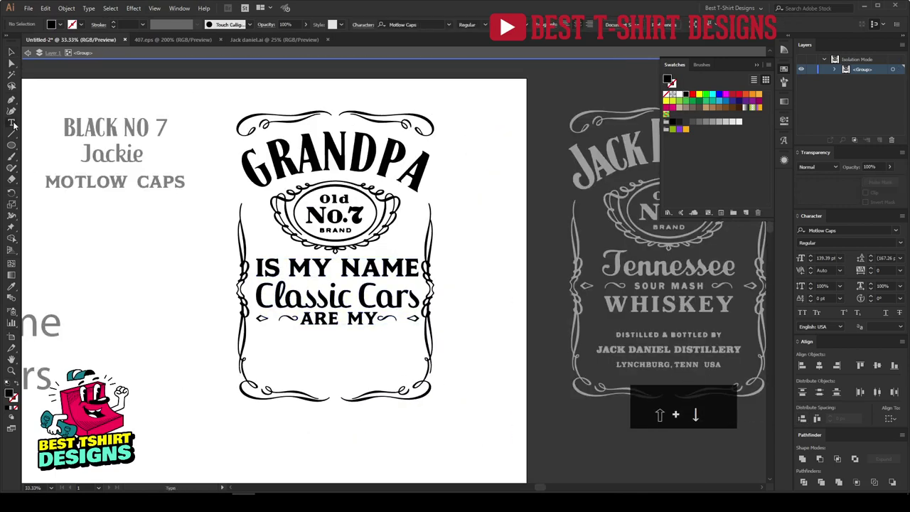
{"action": "left_click", "coordinate": [278, 358]}
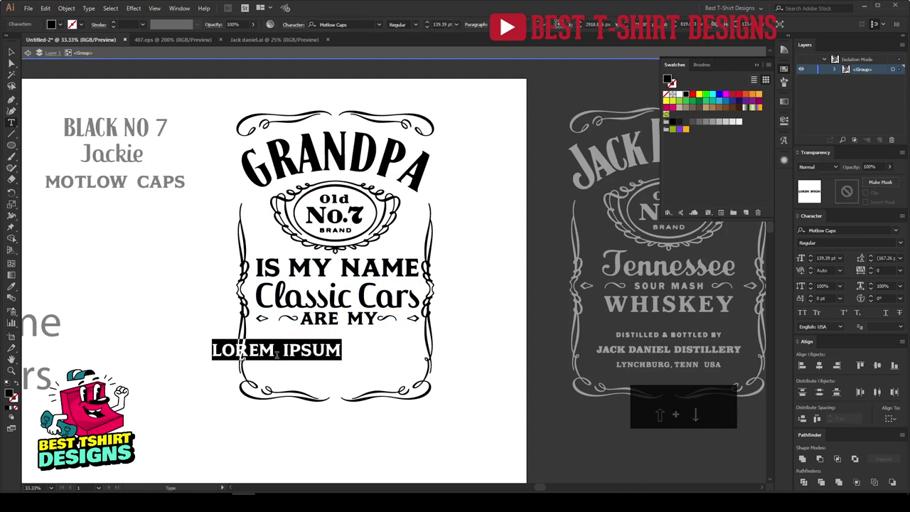
{"action": "type", "text": "game"}
{"action": "left_click", "coordinate": [12, 53]}
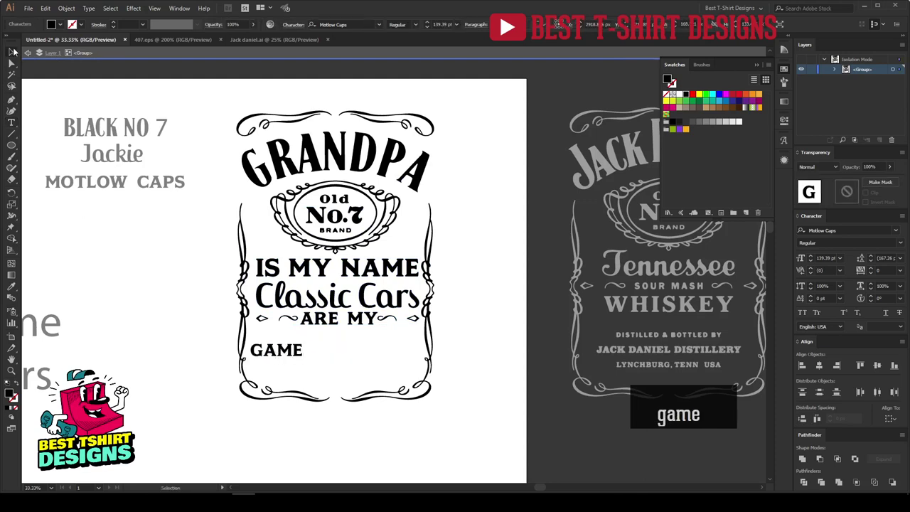
Apply the "Grandpa" lettering's type style to "Game" and fit it inside the frame below "Are my" at 468.04 pt.
{"action": "left_click", "coordinate": [277, 349]}
{"action": "key", "text": "i"}
{"action": "left_click", "coordinate": [334, 157]}
{"action": "key", "text": "v"}
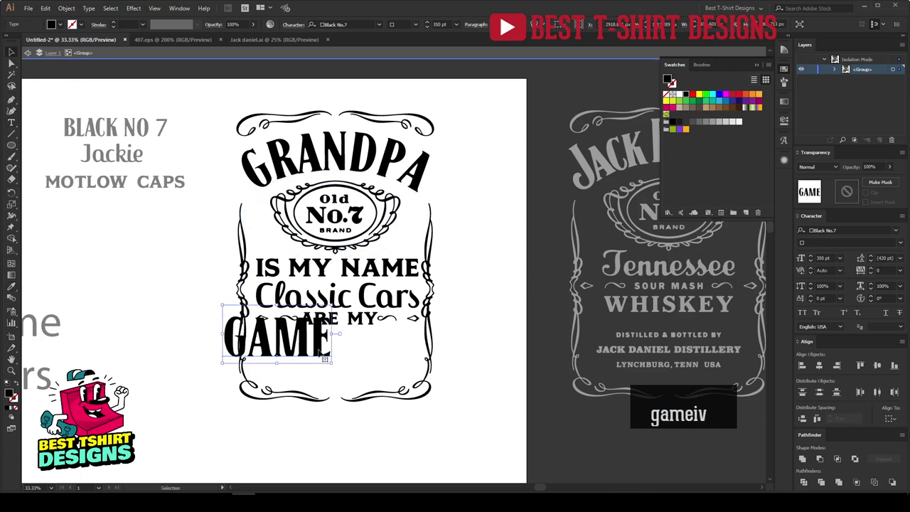
{"action": "left_click_drag", "start_coordinate": [313, 346], "coordinate": [343, 365]}
Convert "Game" to outlines and scale it up slightly from its center.
{"action": "right_click", "coordinate": [343, 365]}
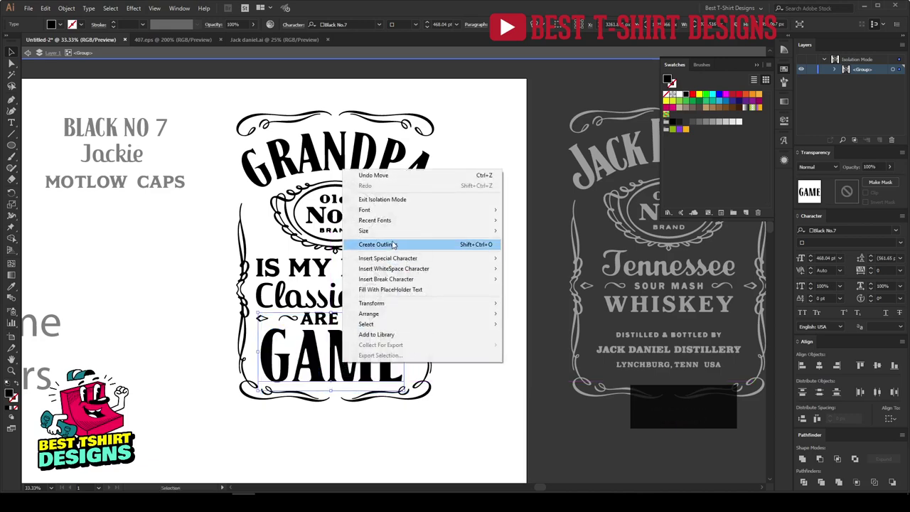
{"action": "left_click", "coordinate": [370, 245]}
{"action": "scroll", "coordinate": [371, 356], "scroll_direction": "up", "scroll_amount": 1}
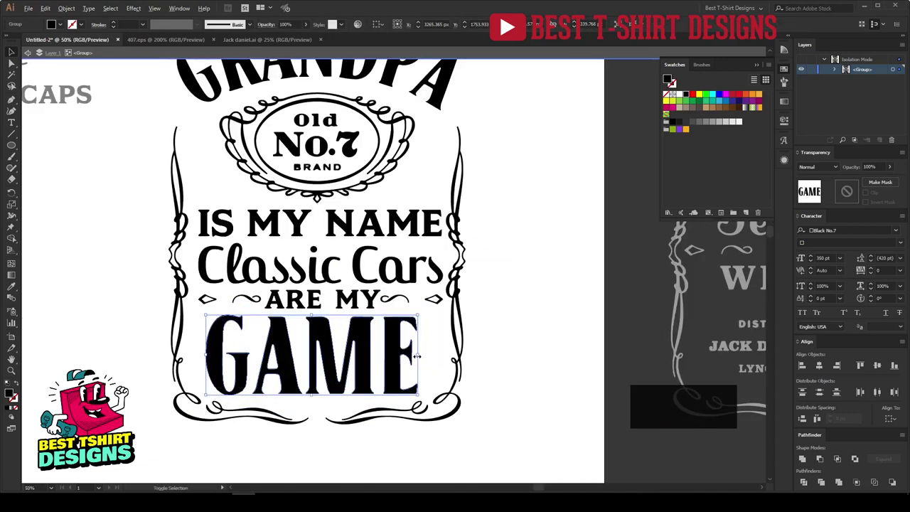
{"action": "left_click_drag", "start_coordinate": [417, 356], "coordinate": [422, 356]}
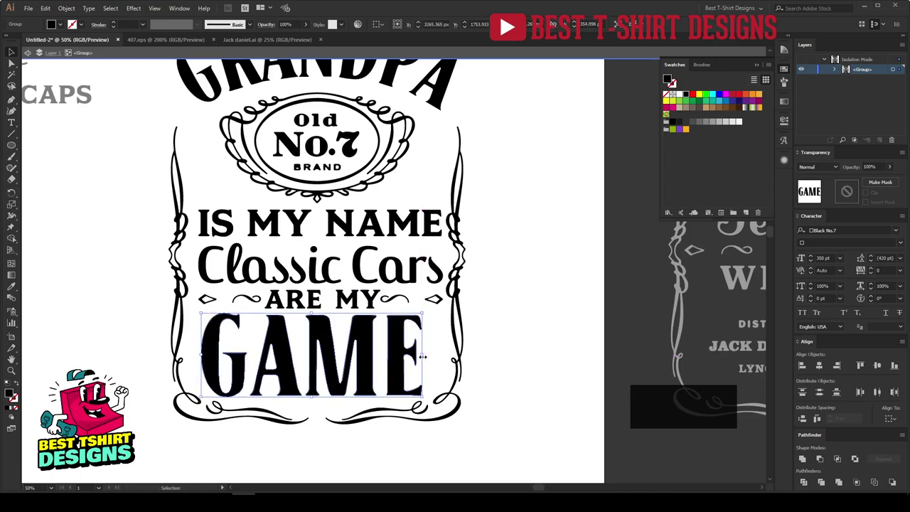
{"action": "key", "text": "ctrl+minus"}
{"action": "left_click", "coordinate": [477, 374]}
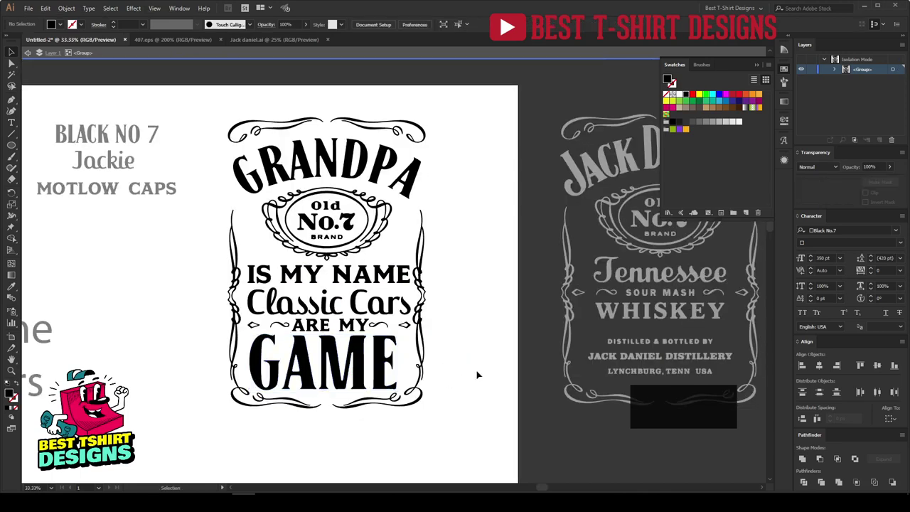
Lasso the "Old No.7 Brand" lettering inside the oval ornament and delete it.
{"action": "scroll", "coordinate": [477, 375], "scroll_direction": "up", "scroll_amount": 1}
{"action": "scroll", "coordinate": [333, 239], "scroll_direction": "up", "scroll_amount": 2}
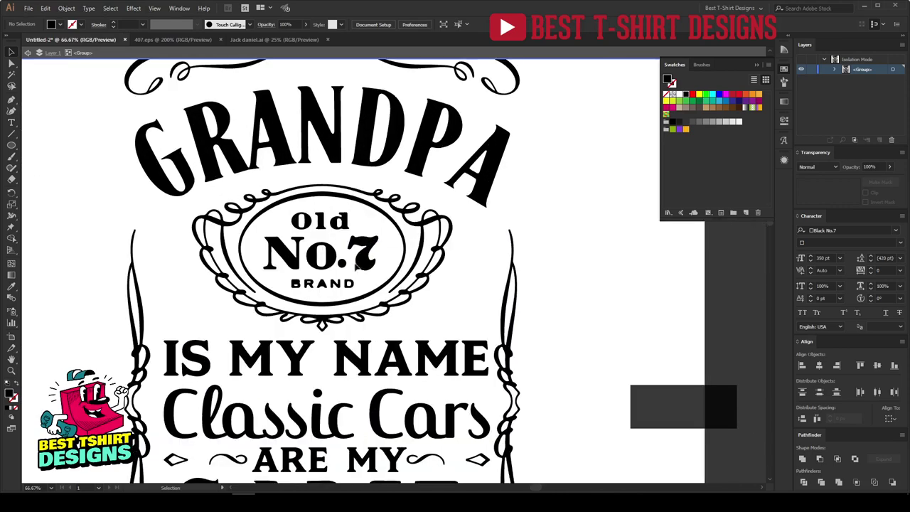
{"action": "key", "text": "q"}
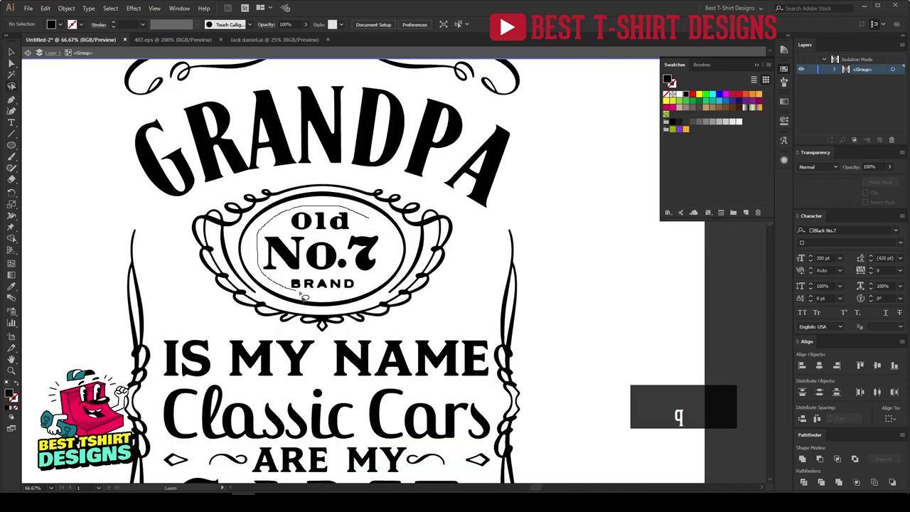
{"action": "left_click_drag", "start_coordinate": [375, 224], "coordinate": [375, 223]}
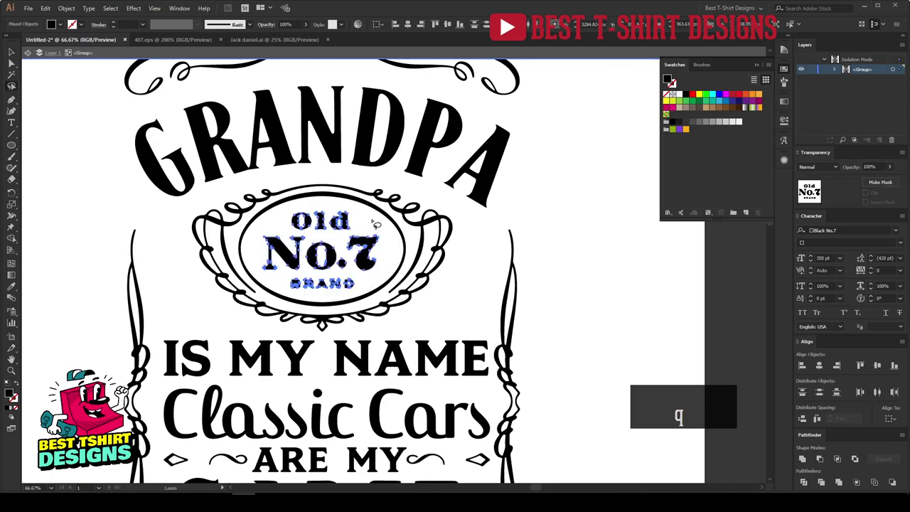
{"action": "key", "text": "Delete"}
{"action": "key", "text": "v"}
Enlarge the empty oval ornament proportionally so it fills the space between "Grandpa" and "Is my name".
{"action": "left_click", "coordinate": [372, 213]}
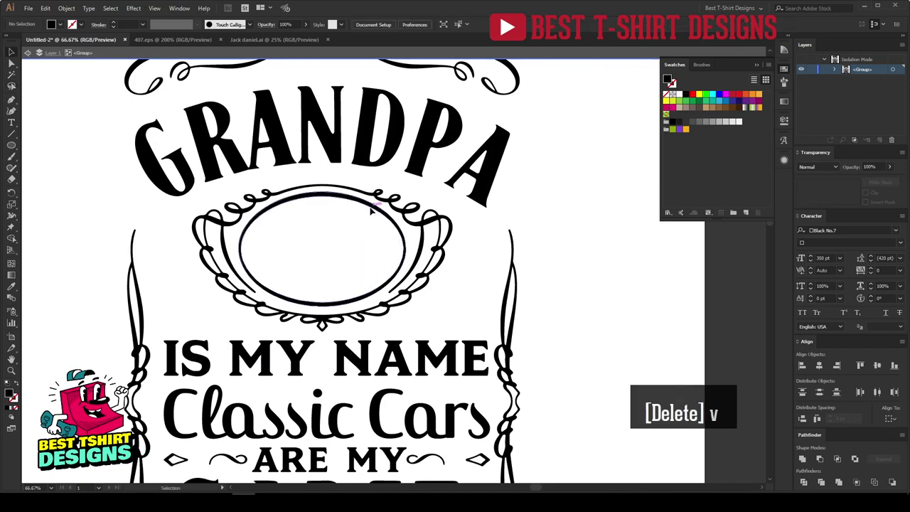
{"action": "left_click_drag", "start_coordinate": [455, 284], "coordinate": [328, 252]}
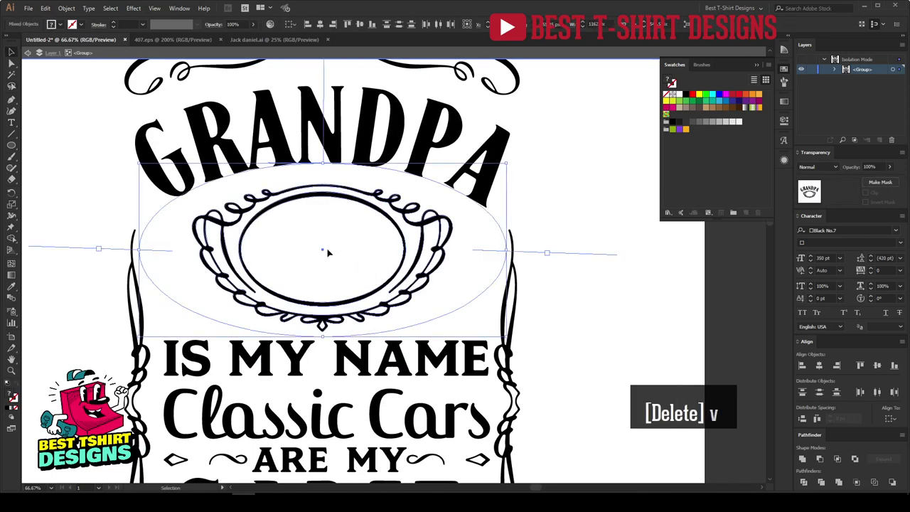
{"action": "left_click", "coordinate": [437, 263]}
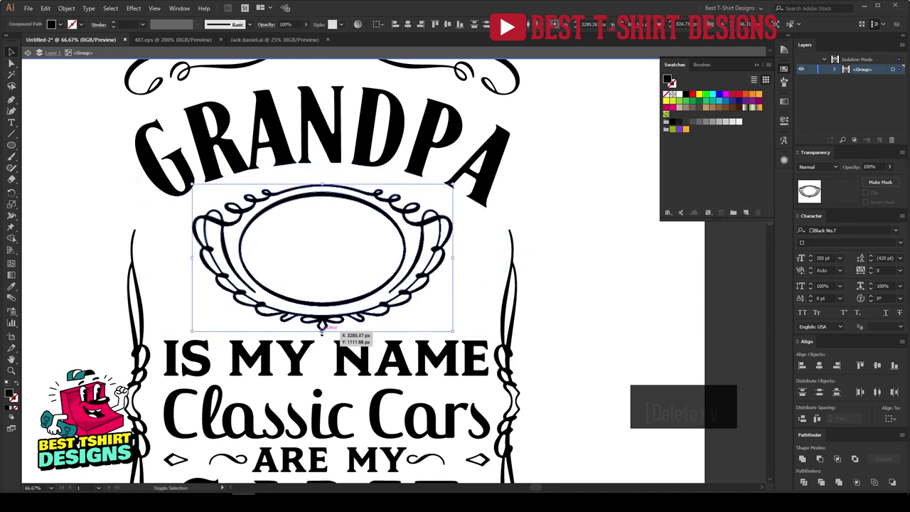
{"action": "left_click_drag", "start_coordinate": [322, 324], "coordinate": [322, 344]}
{"action": "scroll", "coordinate": [345, 252], "scroll_direction": "down", "scroll_amount": 1}
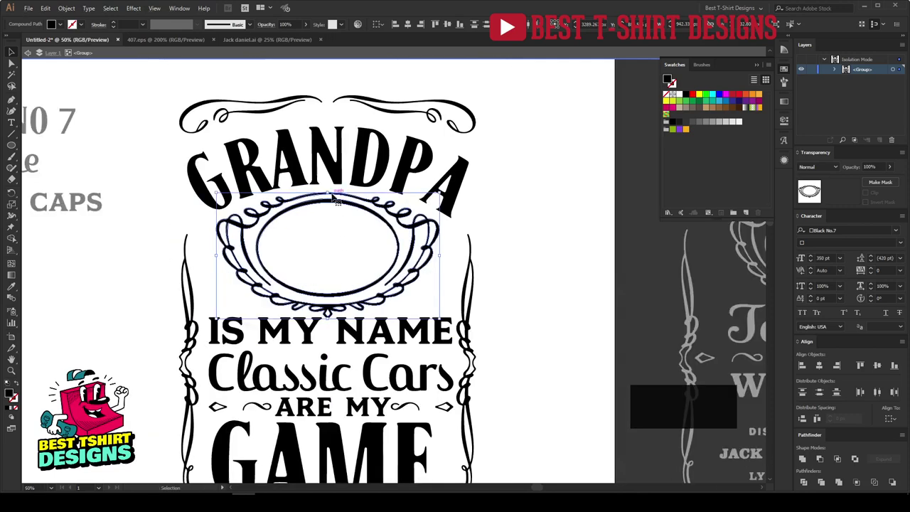
{"action": "left_click_drag", "start_coordinate": [329, 191], "coordinate": [329, 177]}
Move the arched "Grandpa" text up until it clears the enlarged oval ornament, and exit isolation mode.
{"action": "left_click", "coordinate": [342, 148]}
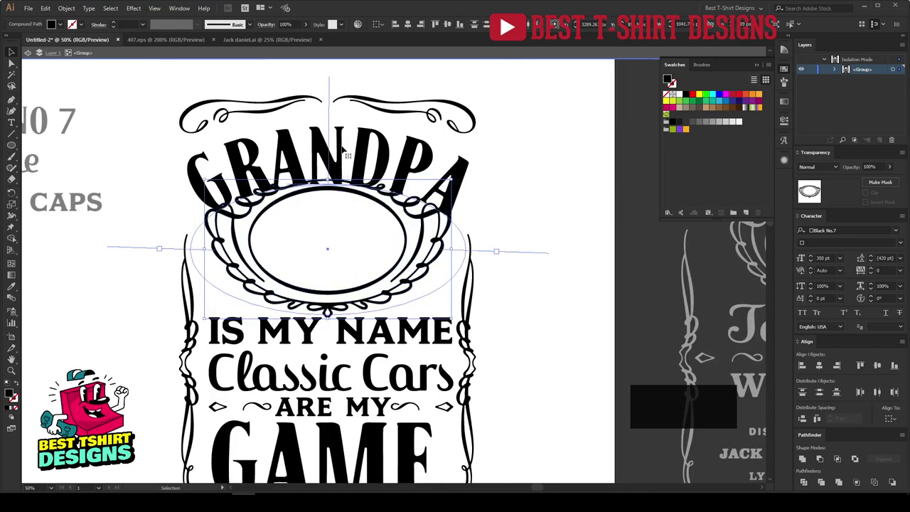
{"action": "key", "text": "shift+Up"}
{"action": "key", "text": "shift+Up"}
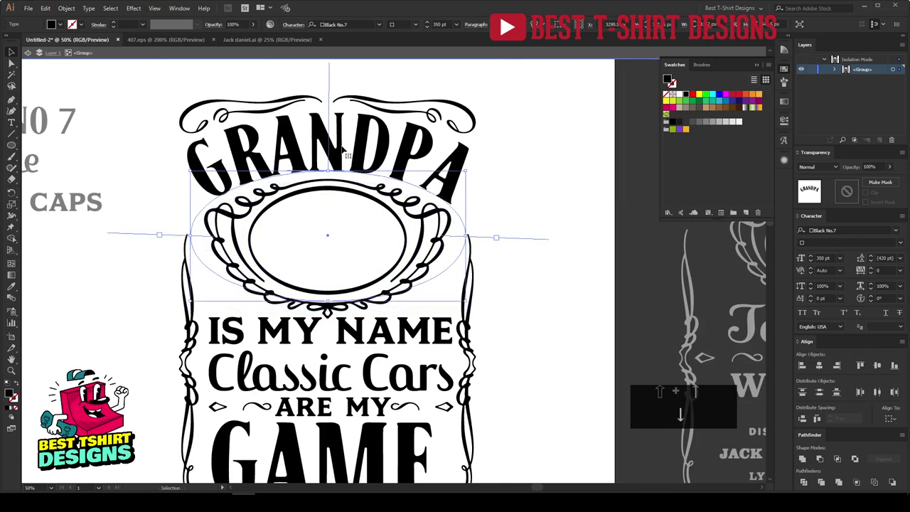
{"action": "scroll", "coordinate": [333, 212], "scroll_direction": "down", "scroll_amount": 1}
{"action": "left_click", "coordinate": [395, 264]}
{"action": "double_click", "coordinate": [452, 297]}
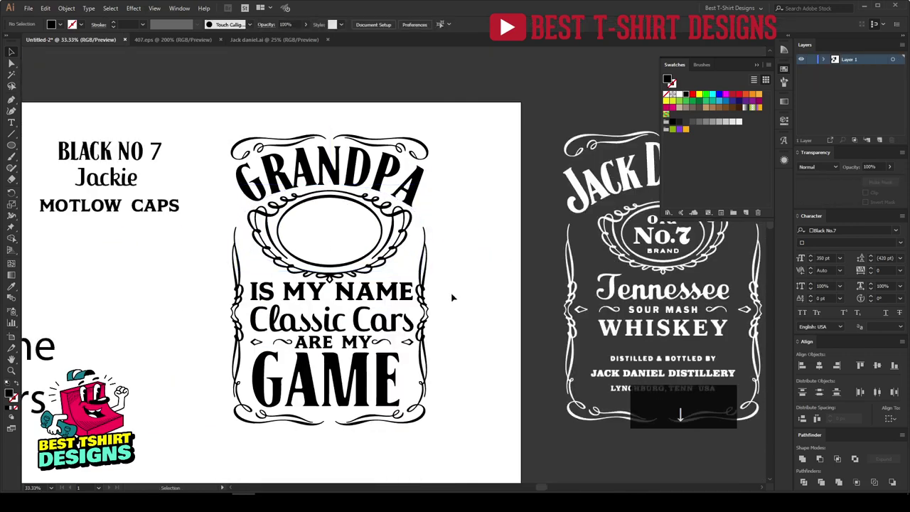
Move the classic car artwork from below the label onto the oval ornament.
{"action": "scroll", "coordinate": [452, 297], "scroll_direction": "down", "scroll_amount": 5}
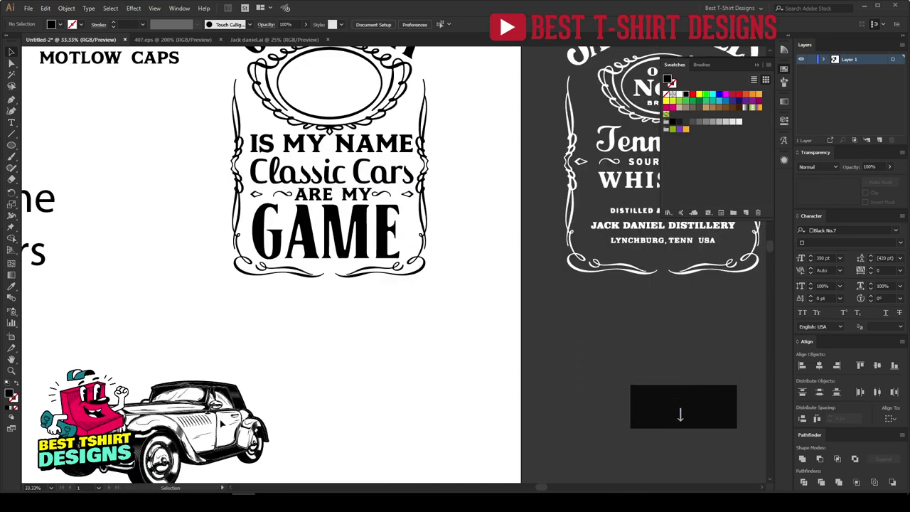
{"action": "left_click_drag", "start_coordinate": [202, 422], "coordinate": [362, 86]}
{"action": "scroll", "coordinate": [373, 191], "scroll_direction": "up", "scroll_amount": 5}
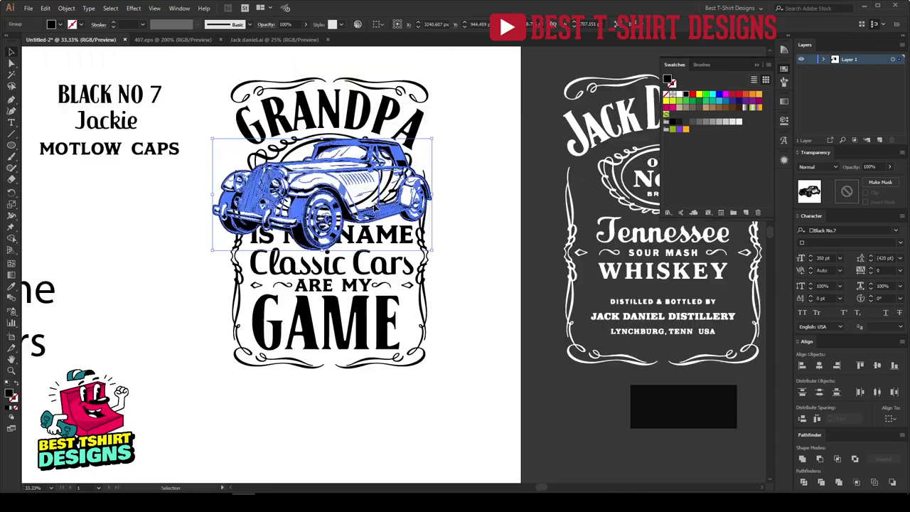
Scale the car down proportionally so it sits between "Grandpa" and "Is my name", extending past both sides of the inner oval.
{"action": "scroll", "coordinate": [320, 195], "scroll_direction": "up", "scroll_amount": 2}
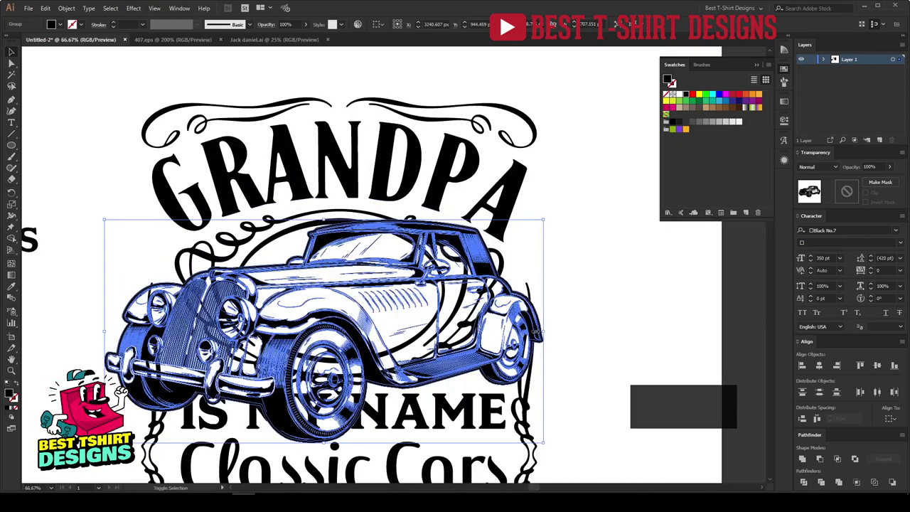
{"action": "left_click_drag", "start_coordinate": [537, 331], "coordinate": [461, 330]}
{"action": "left_click_drag", "start_coordinate": [386, 267], "coordinate": [397, 247]}
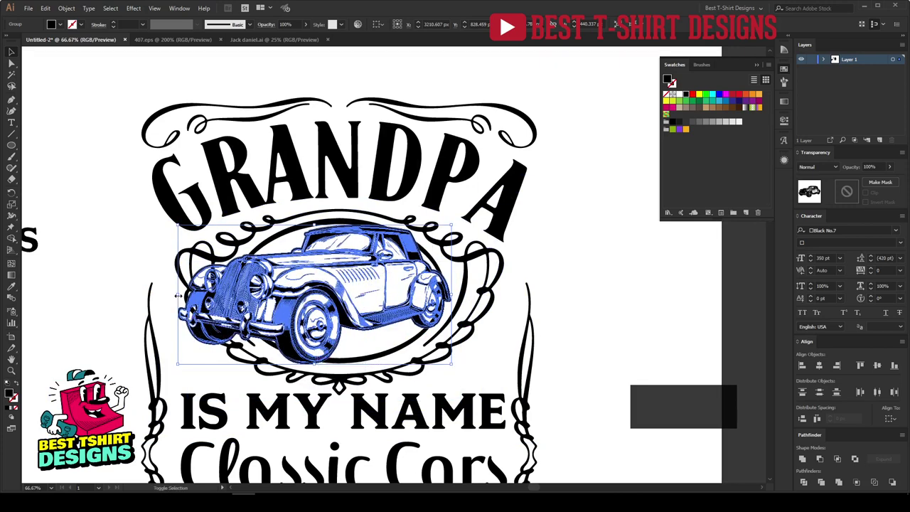
{"action": "left_click_drag", "start_coordinate": [178, 295], "coordinate": [156, 296]}
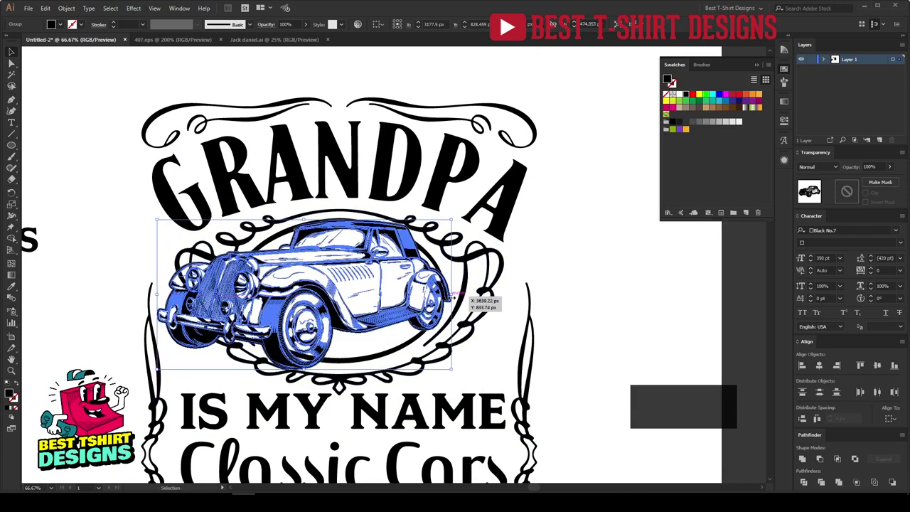
{"action": "left_click_drag", "start_coordinate": [452, 297], "coordinate": [473, 293]}
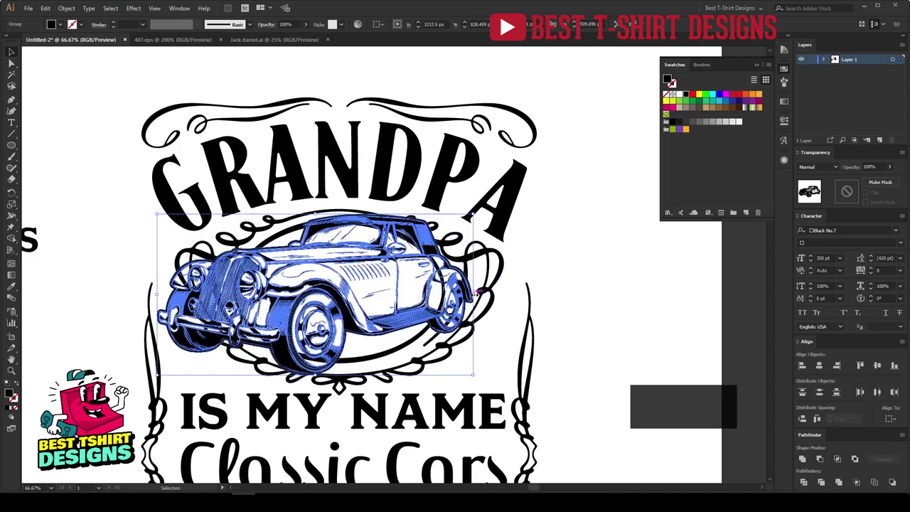
Fill the car artwork with dark red to set it apart from the black oval ornament.
{"action": "left_click", "coordinate": [732, 96]}
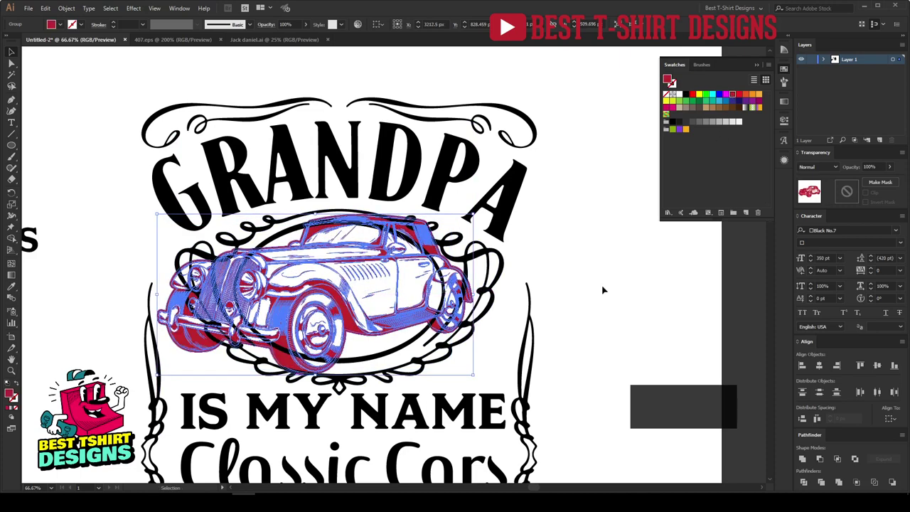
{"action": "left_click", "coordinate": [601, 289]}
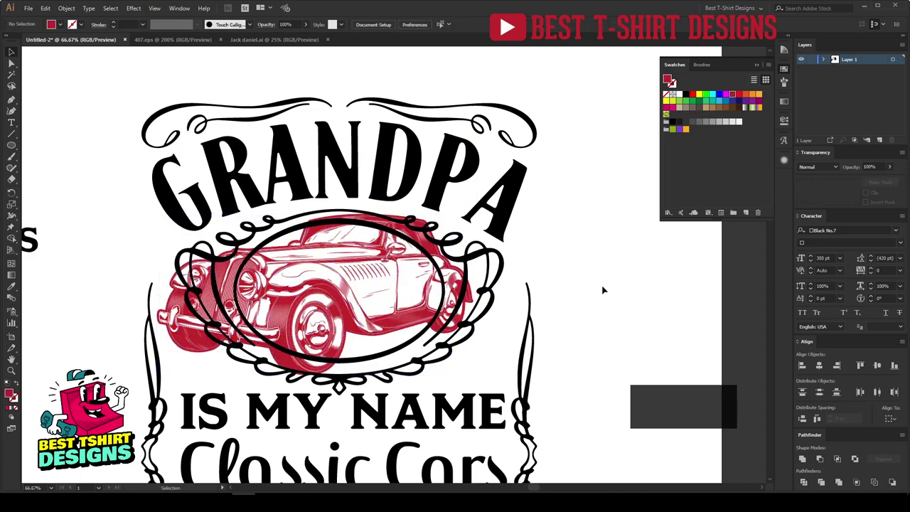
{"action": "left_click", "coordinate": [386, 360]}
Cut the red car and isolate the label artwork group.
{"action": "left_click", "coordinate": [384, 331]}
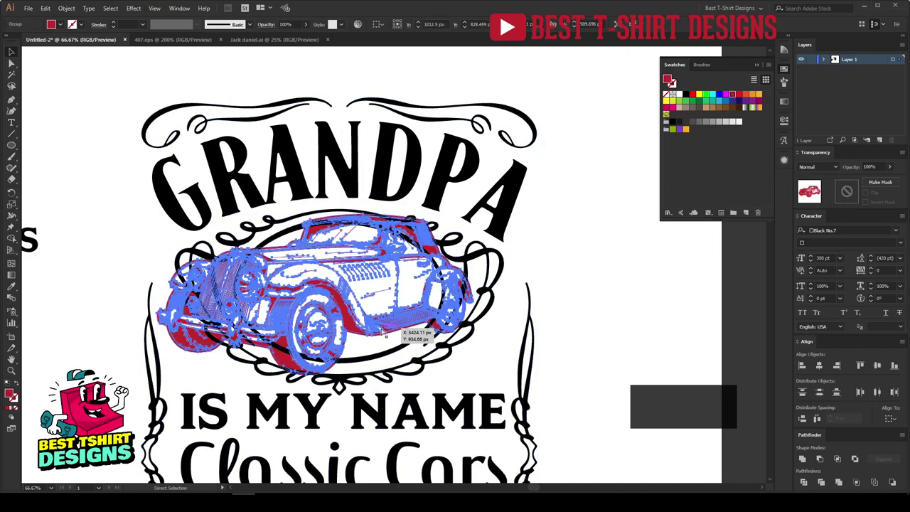
{"action": "key", "text": "ctrl+x"}
{"action": "double_click", "coordinate": [384, 355]}
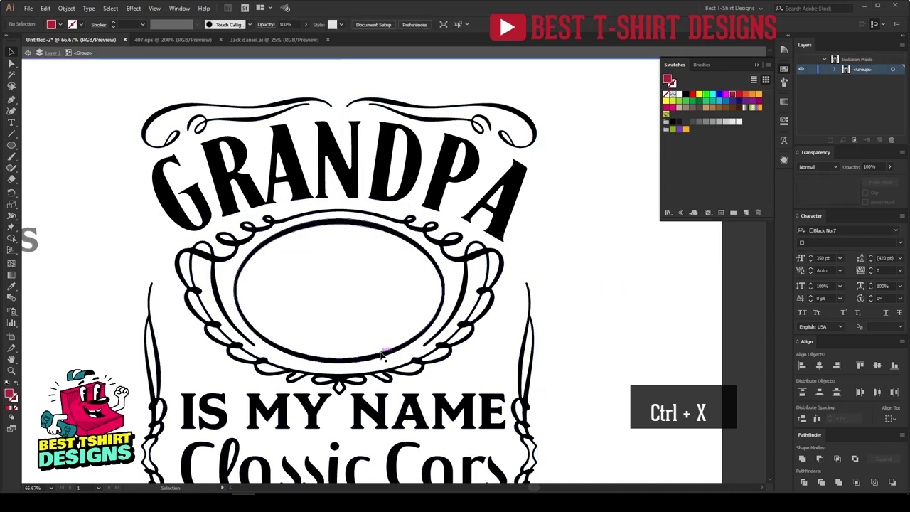
Select the oval ornament together with its inner ring and group them.
{"action": "left_click", "coordinate": [384, 359]}
{"action": "left_click", "coordinate": [463, 257], "text": "shift"}
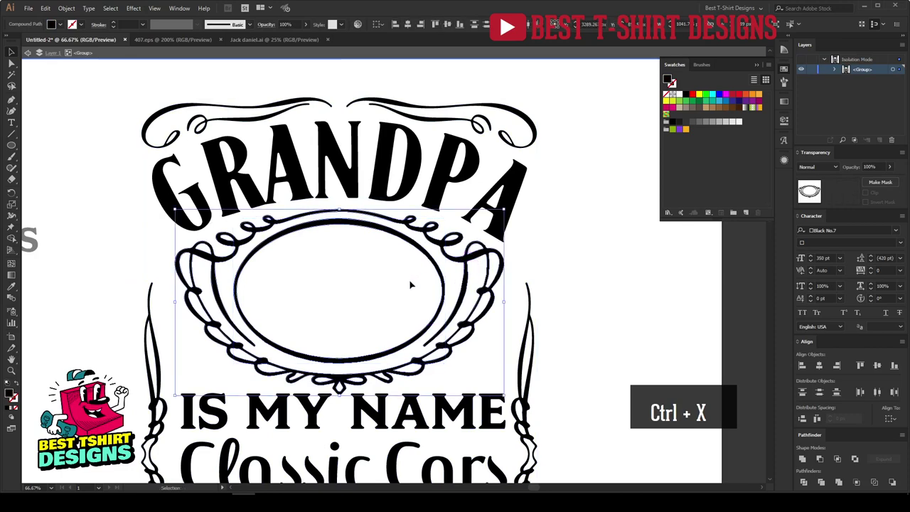
{"action": "key", "text": "ctrl+g"}
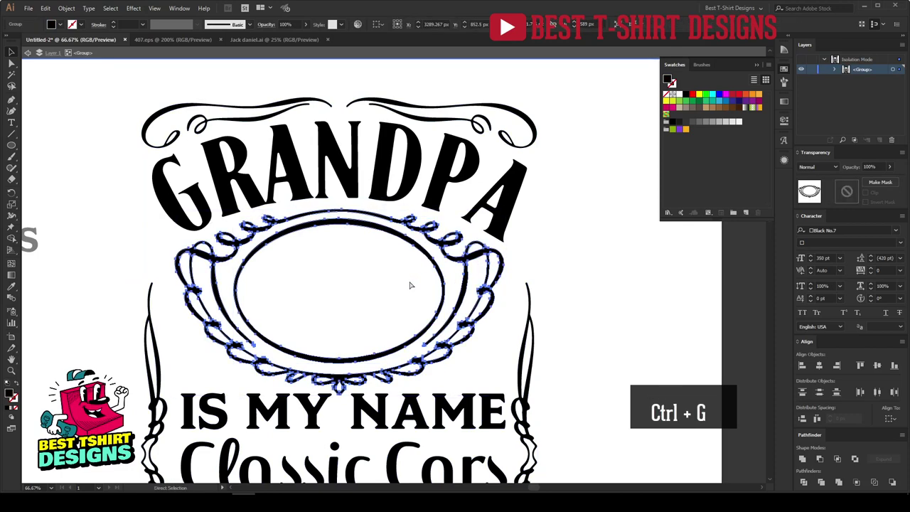
Paste the red car in front of the oval ornament and centre the two horizontally on each other.
{"action": "key", "text": "ctrl+f"}
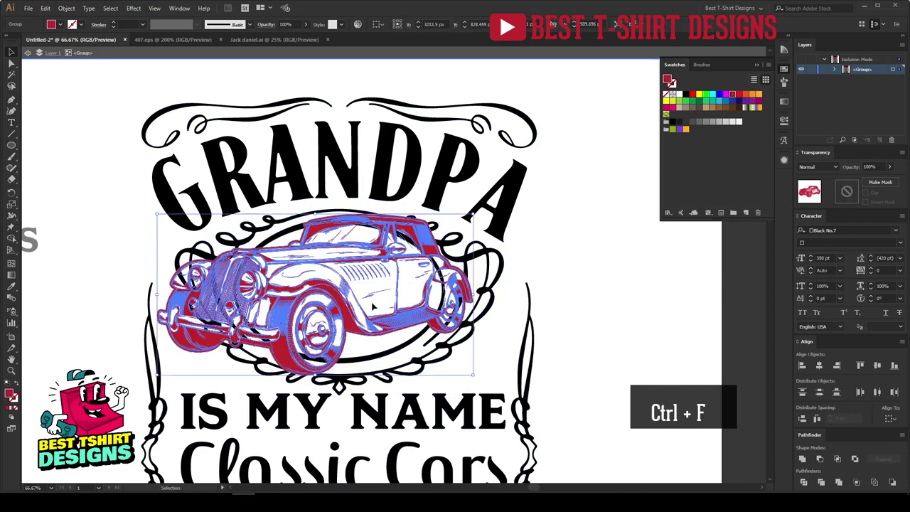
{"action": "left_click", "coordinate": [410, 347], "text": "shift"}
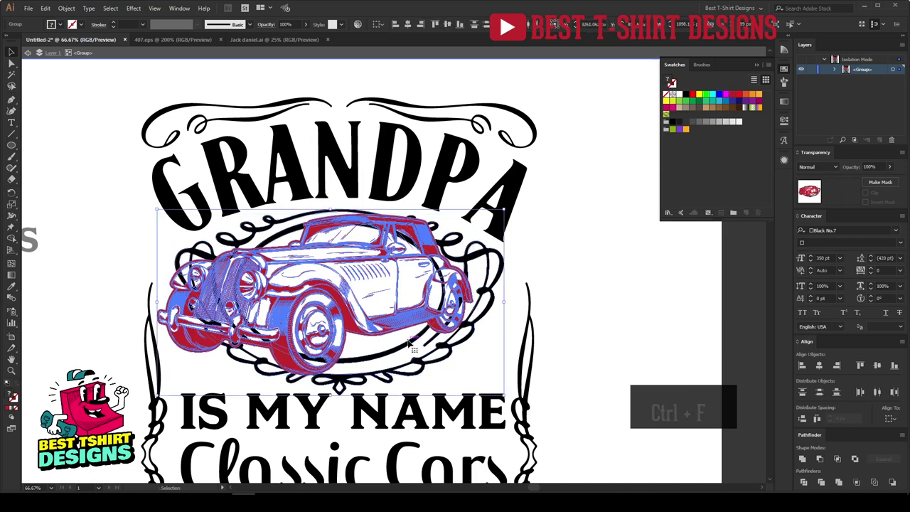
{"action": "left_click", "coordinate": [408, 27]}
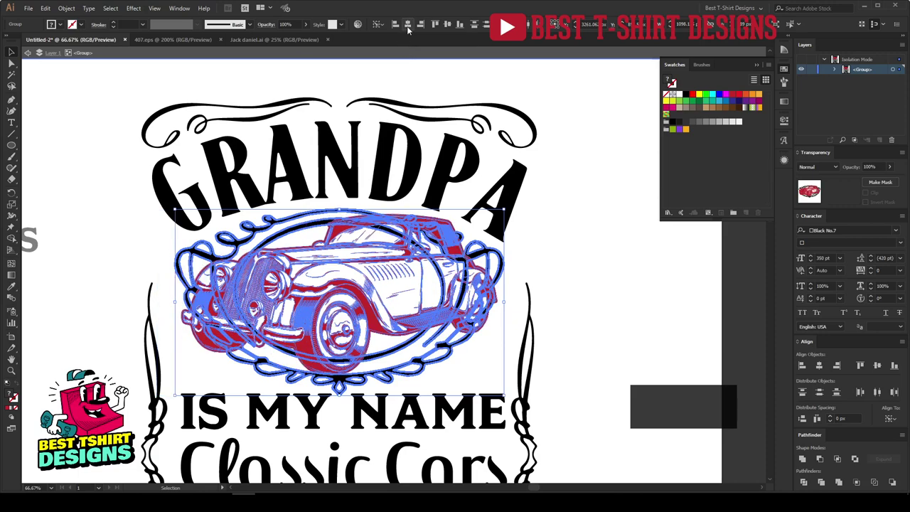
{"action": "left_click", "coordinate": [581, 300]}
Enlarge the red car slightly and nudge it left over the oval ornament.
{"action": "left_click", "coordinate": [252, 326]}
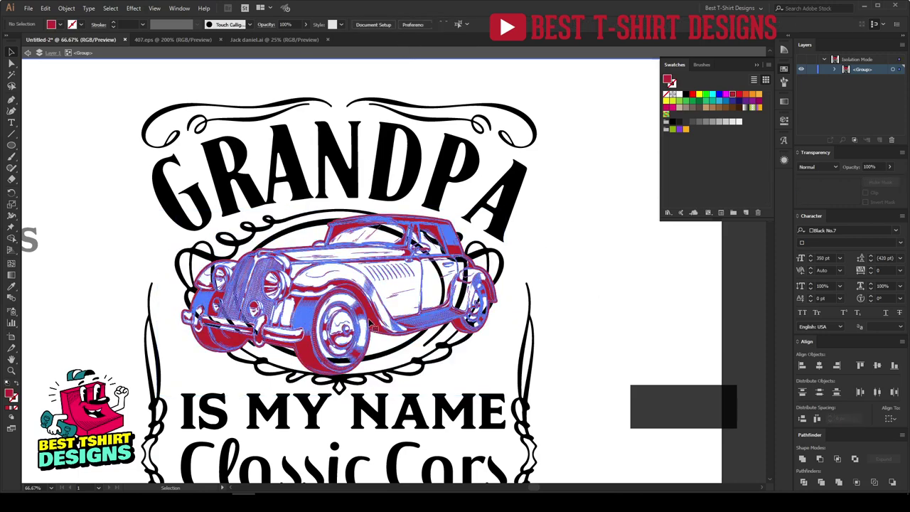
{"action": "left_click_drag", "start_coordinate": [181, 294], "coordinate": [172, 294]}
{"action": "key", "text": "shift+Left"}
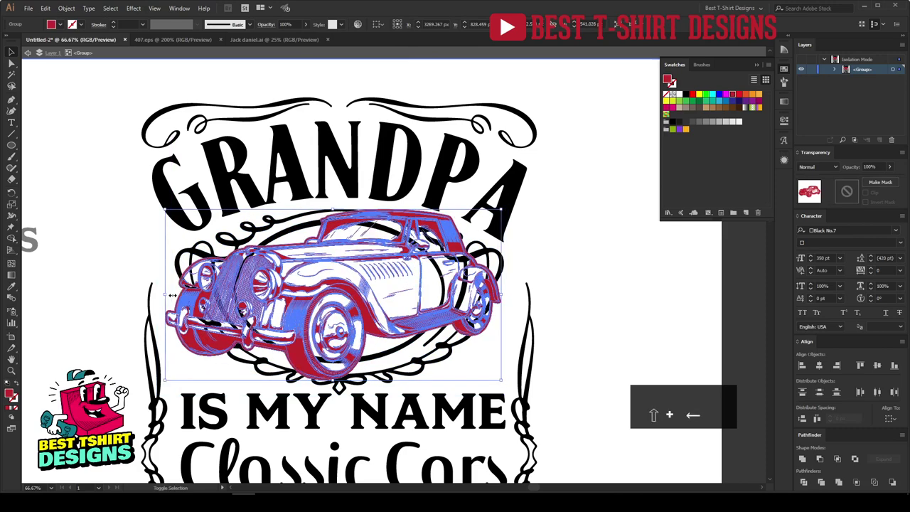
{"action": "key", "text": "shift+Left"}
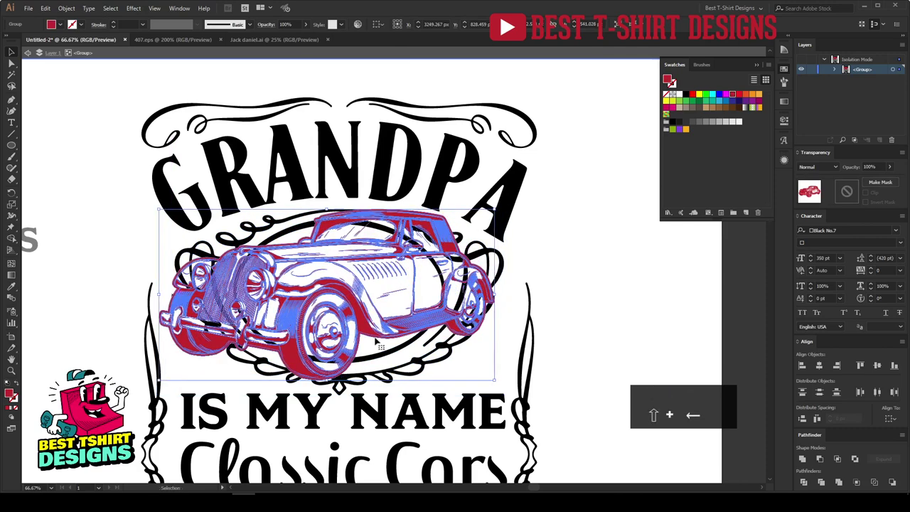
{"action": "left_click", "coordinate": [562, 330]}
Scale the car down proportionally from its rear side, keeping the front bumper in place, and nudge it slightly down.
{"action": "key", "text": "ctrl+1"}
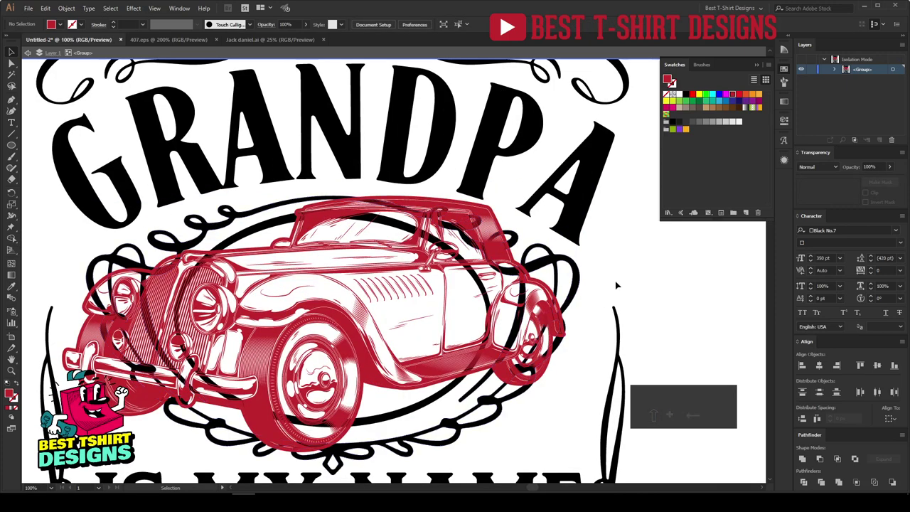
{"action": "left_click", "coordinate": [447, 307]}
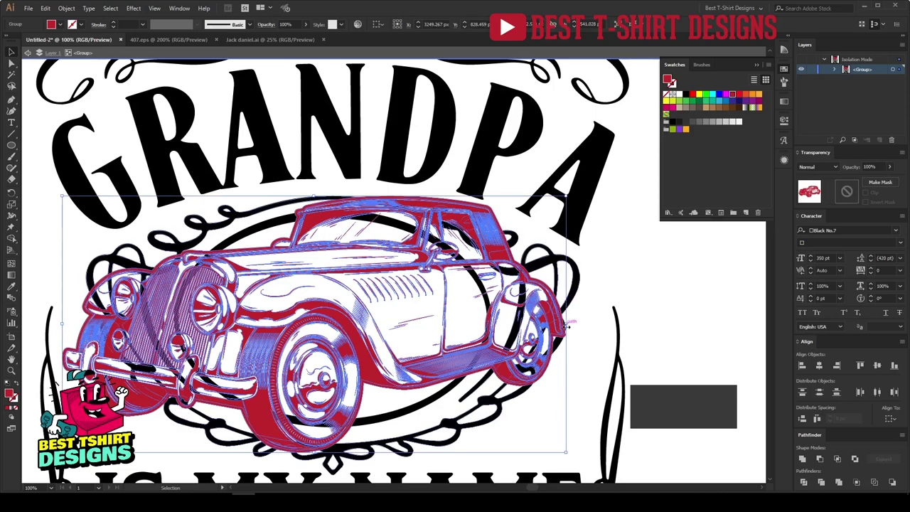
{"action": "left_click_drag", "start_coordinate": [568, 324], "coordinate": [530, 324]}
{"action": "key", "text": "Down"}
{"action": "key", "text": "Down"}
{"action": "key", "text": "Down"}
{"action": "key", "text": "Down"}
{"action": "key", "text": "Down"}
{"action": "key", "text": "Down"}
{"action": "key", "text": "Down"}
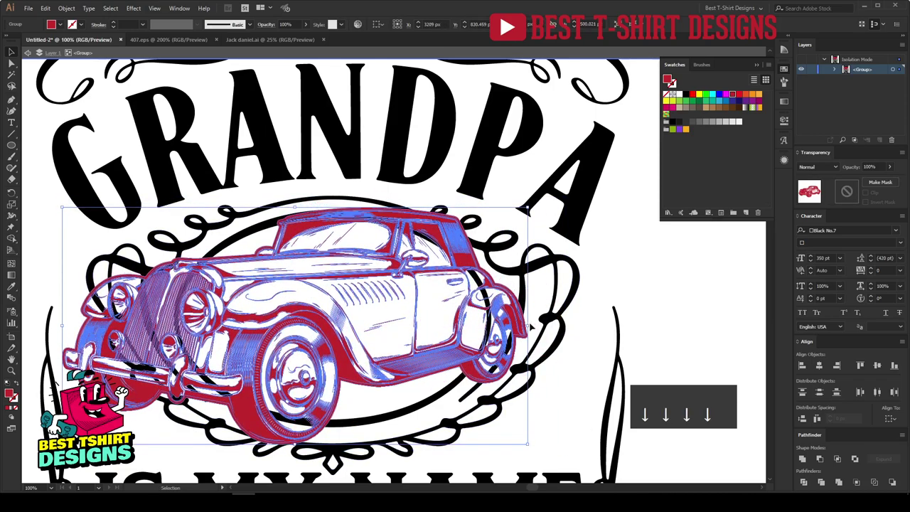
{"action": "scroll", "coordinate": [358, 302], "scroll_direction": "down", "scroll_amount": 1}
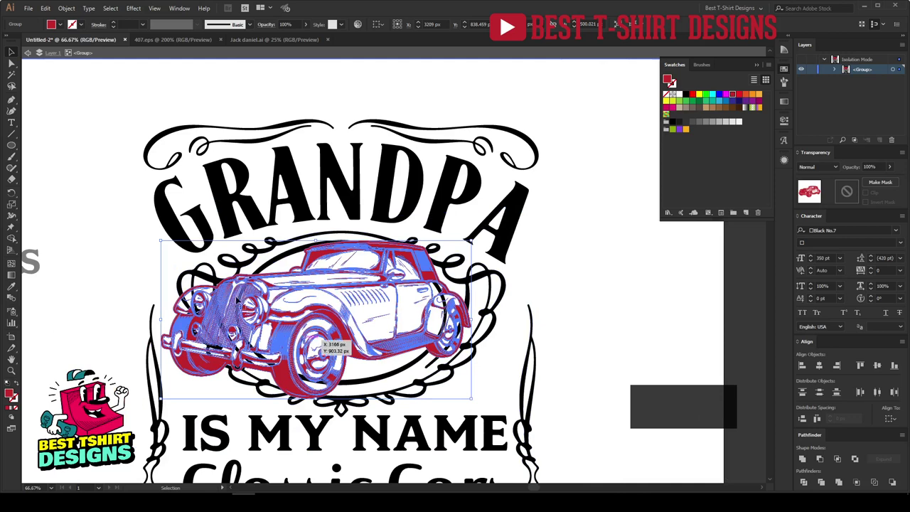
{"action": "left_click", "coordinate": [517, 318]}
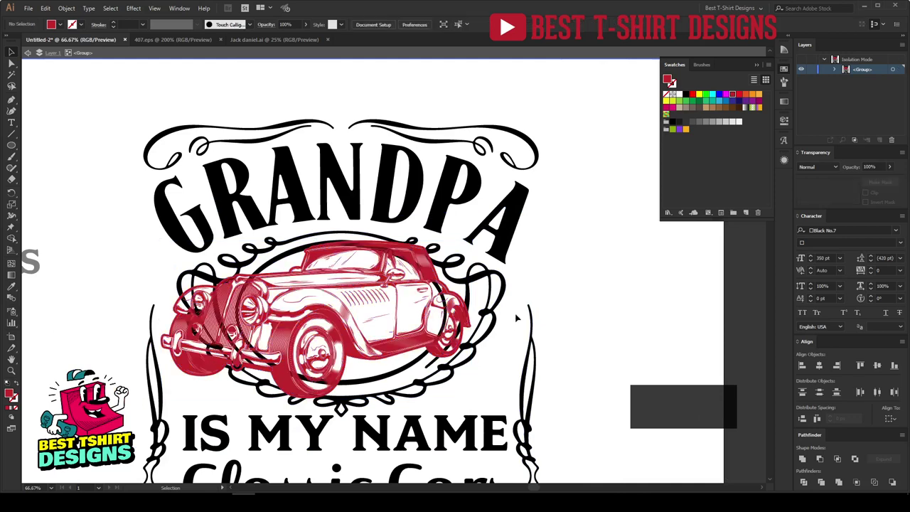
Examine the car's running board and rear where they overlap the inner oval ring.
{"action": "left_click", "coordinate": [413, 318]}
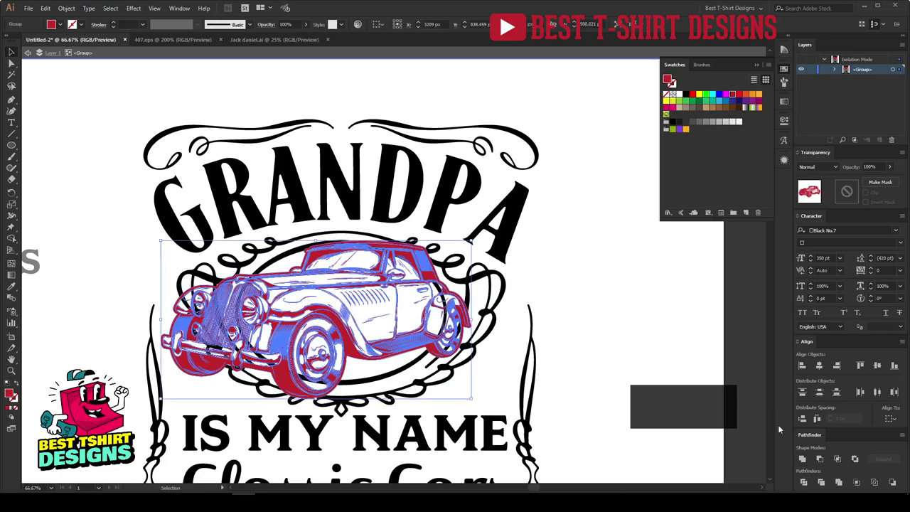
{"action": "scroll", "coordinate": [404, 320], "scroll_direction": "up", "scroll_amount": 3}
{"action": "left_click", "coordinate": [404, 320]}
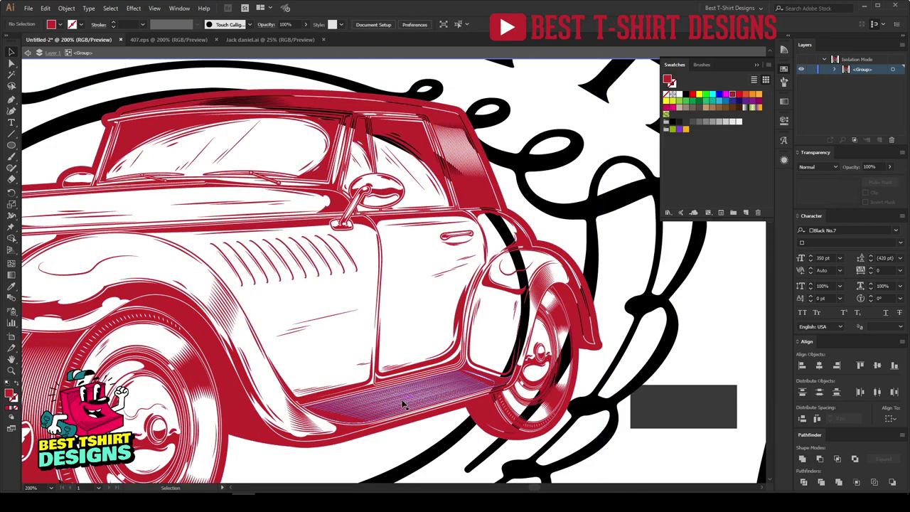
{"action": "left_click", "coordinate": [404, 406]}
{"action": "scroll", "coordinate": [415, 426], "scroll_direction": "up", "scroll_amount": 3}
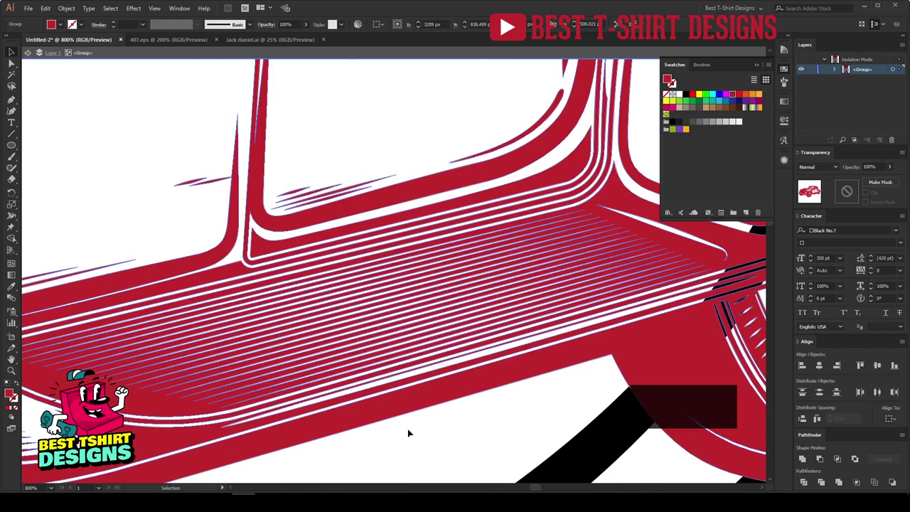
{"action": "key", "text": "ctrl+shift+a"}
{"action": "scroll", "coordinate": [349, 302], "scroll_direction": "down", "scroll_amount": 5}
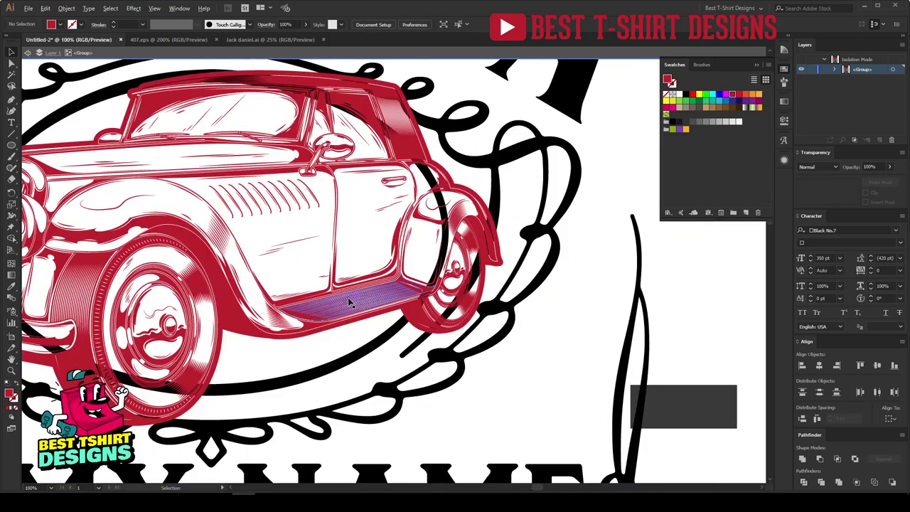
{"action": "left_click_drag", "start_coordinate": [427, 316], "coordinate": [500, 317]}
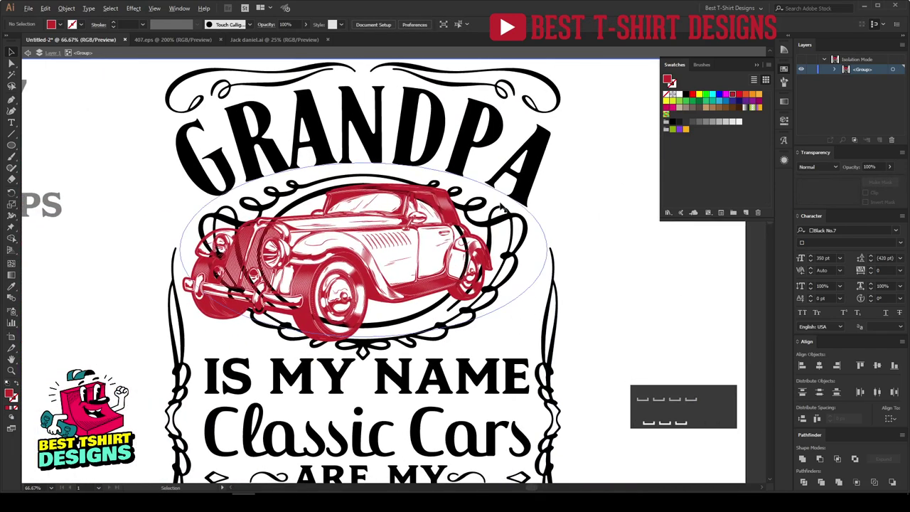
Create an opacity mask on the red car group with Clip turned off.
{"action": "scroll", "coordinate": [502, 204], "scroll_direction": "up", "scroll_amount": 1}
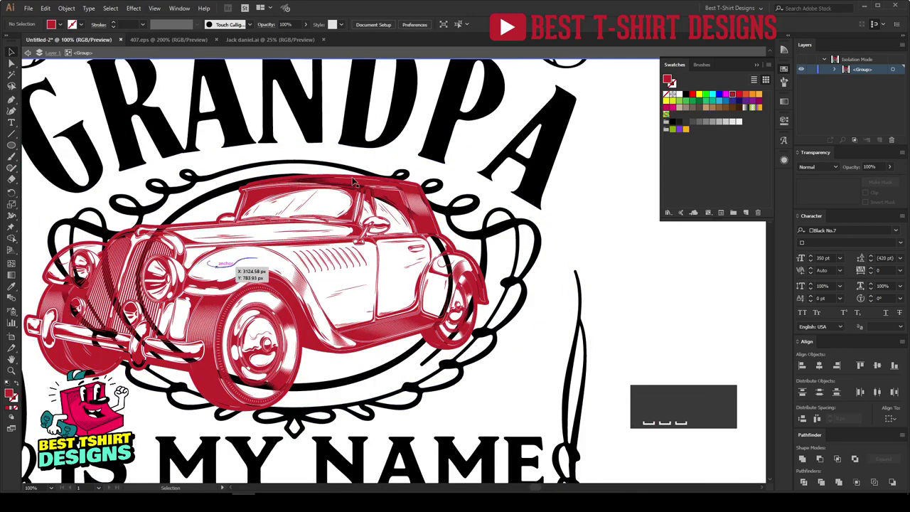
{"action": "scroll", "coordinate": [457, 321], "scroll_direction": "up", "scroll_amount": 1}
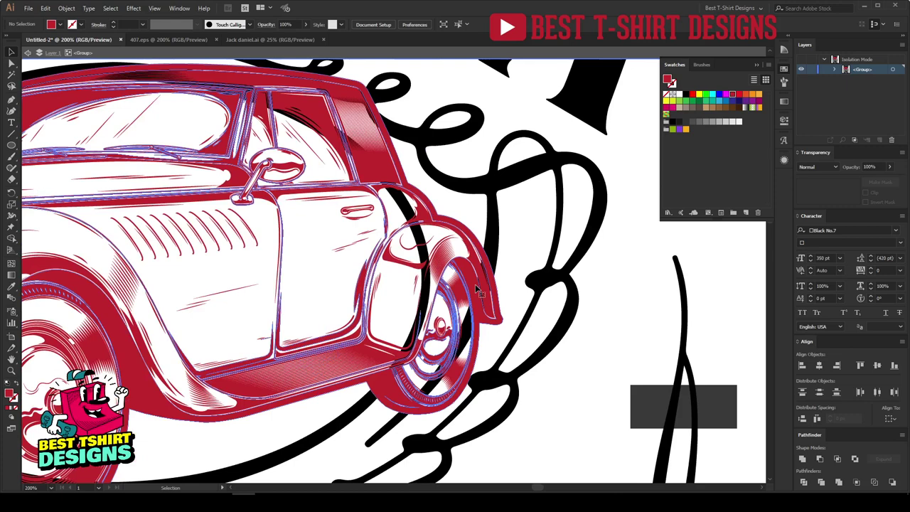
{"action": "left_click", "coordinate": [478, 290]}
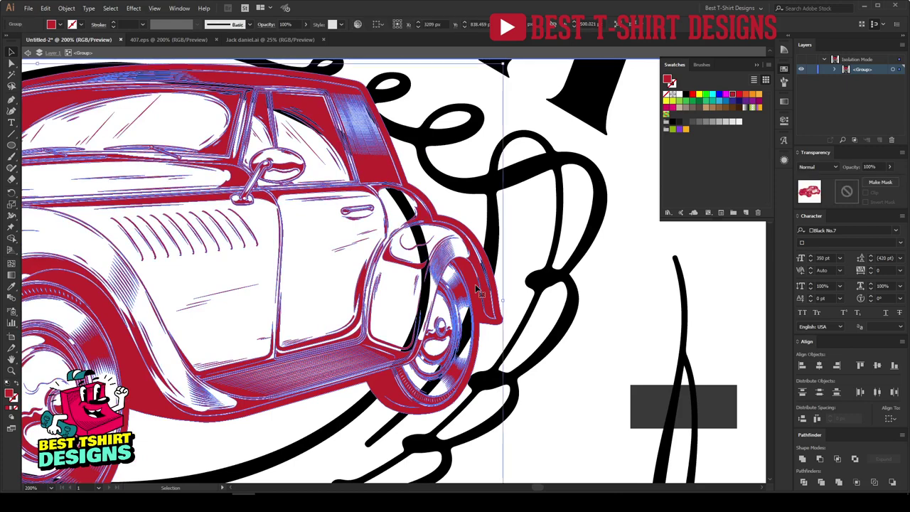
{"action": "double_click", "coordinate": [849, 190]}
{"action": "left_click", "coordinate": [865, 193]}
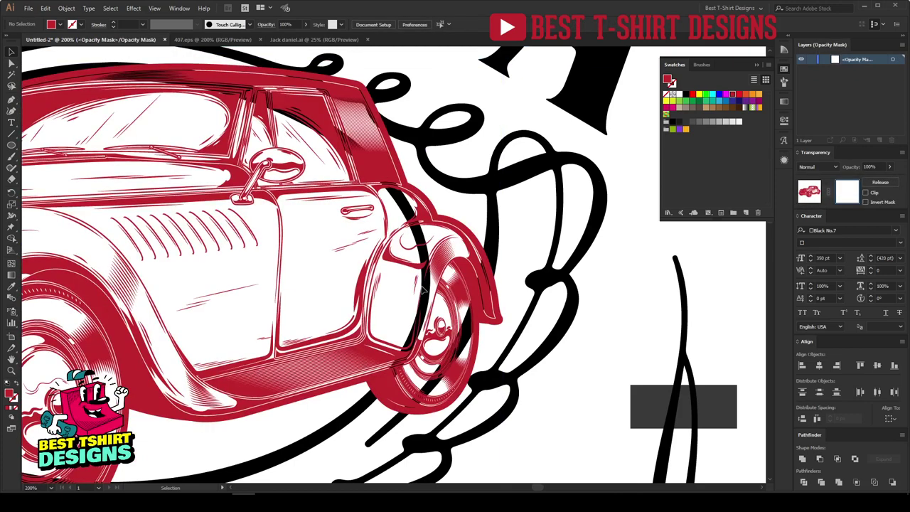
Trace the inner oval ring from below the rear wheel up to the roof with a black-filled Pen path in the mask.
{"action": "scroll", "coordinate": [423, 288], "scroll_direction": "down", "scroll_amount": 2}
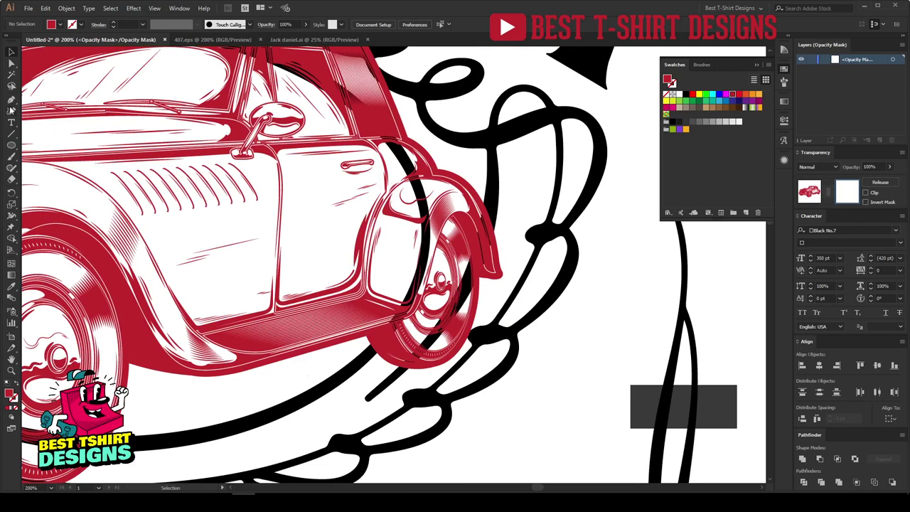
{"action": "left_click", "coordinate": [686, 94]}
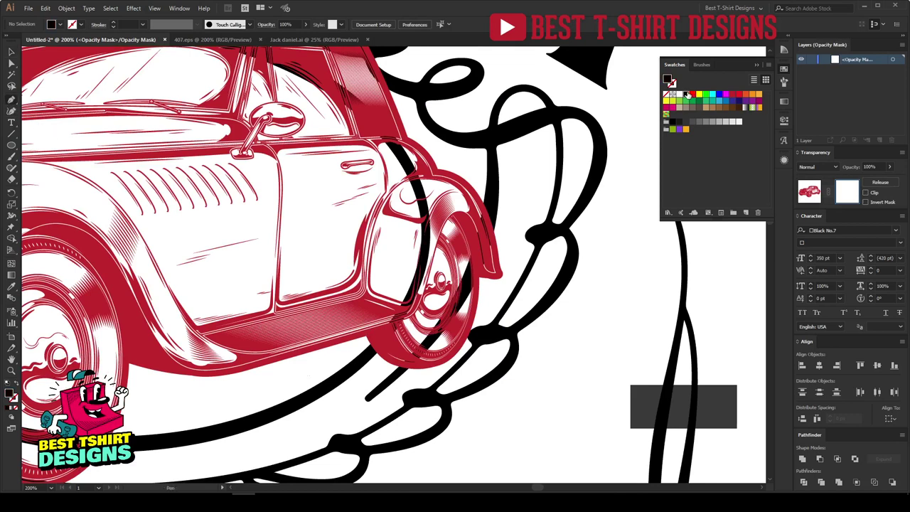
{"action": "left_click", "coordinate": [353, 366]}
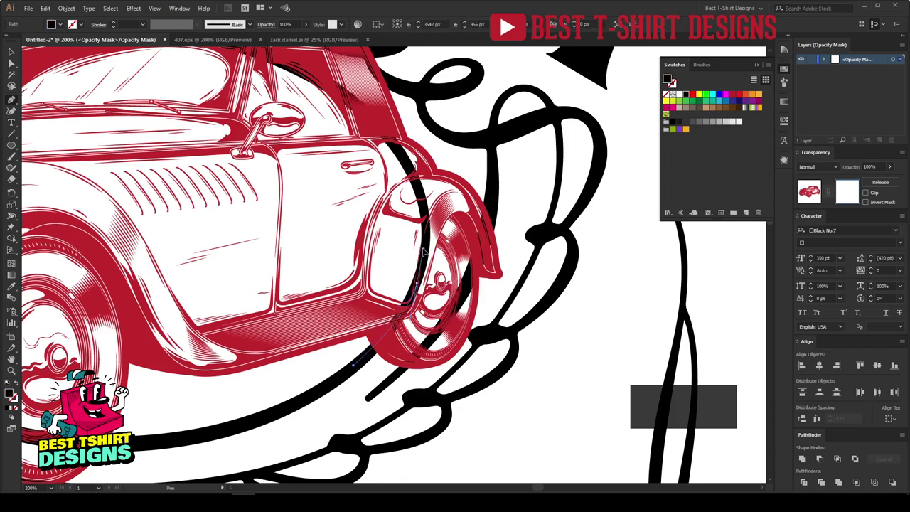
{"action": "left_click_drag", "start_coordinate": [417, 268], "coordinate": [407, 164]}
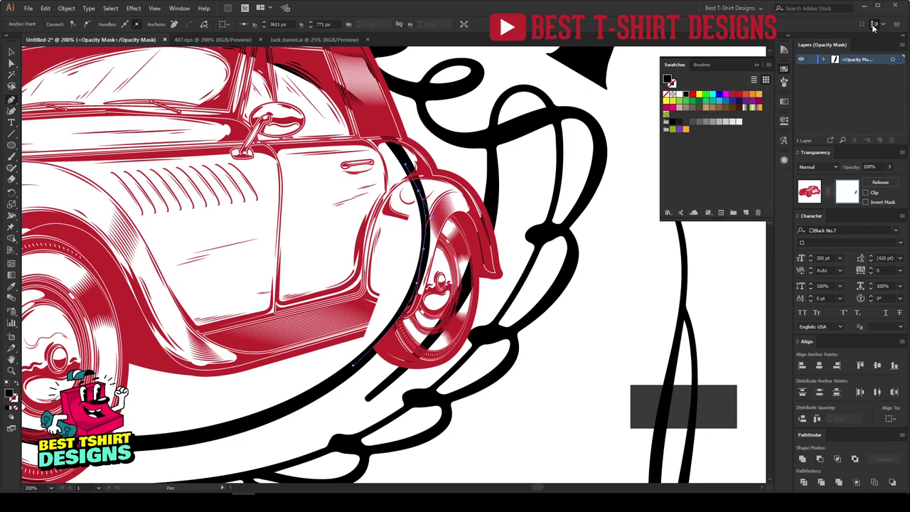
{"action": "scroll", "coordinate": [306, 234], "scroll_direction": "up", "scroll_amount": 3}
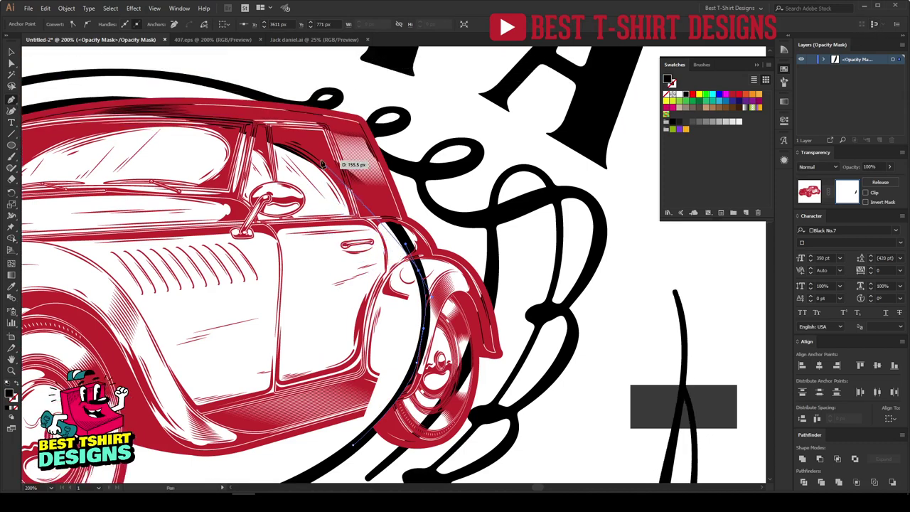
{"action": "left_click", "coordinate": [265, 141]}
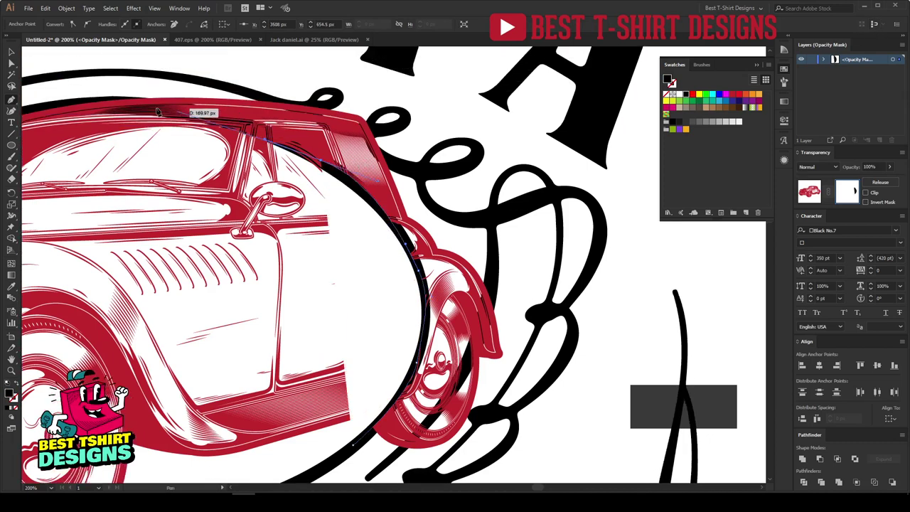
{"action": "left_click", "coordinate": [43, 105]}
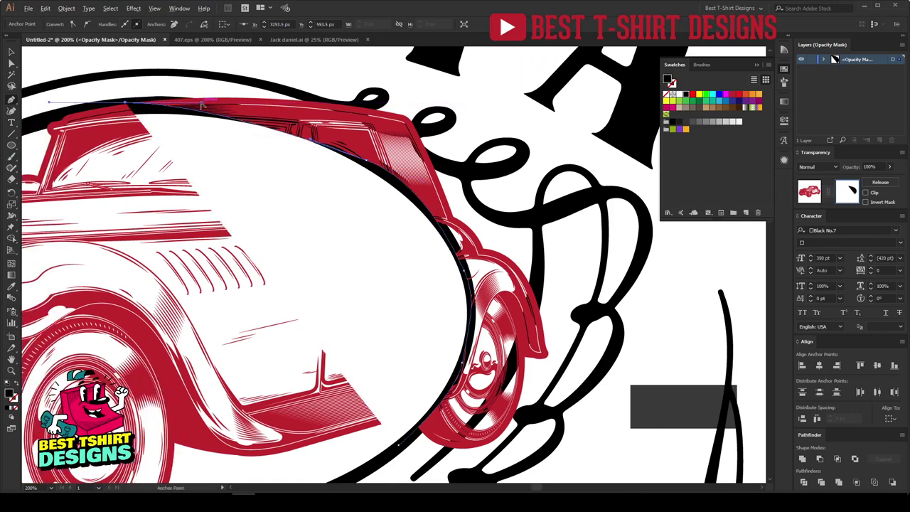
{"action": "scroll", "coordinate": [255, 102], "scroll_direction": "down", "scroll_amount": 2}
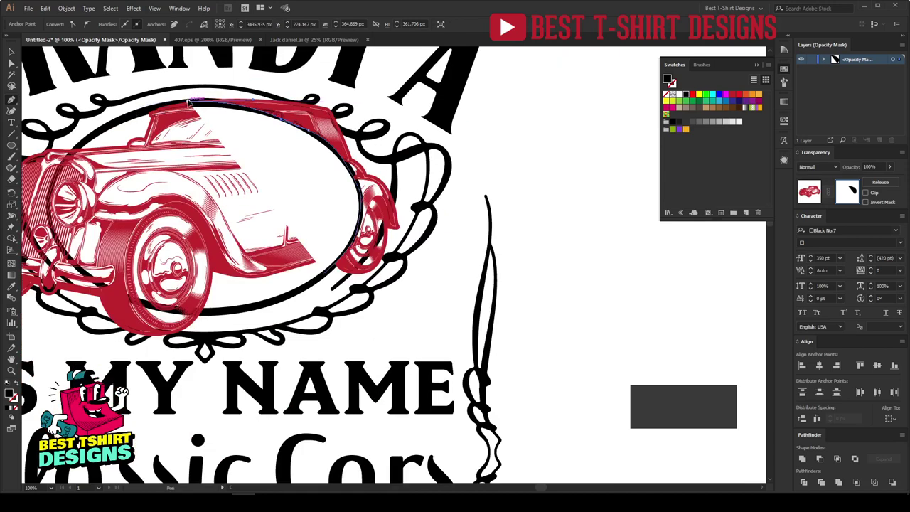
Continue the mask path with straight segments outside the ornament, around the car's rear and back toward the starting point, hiding everything beyond the ring.
{"action": "left_click", "coordinate": [188, 102]}
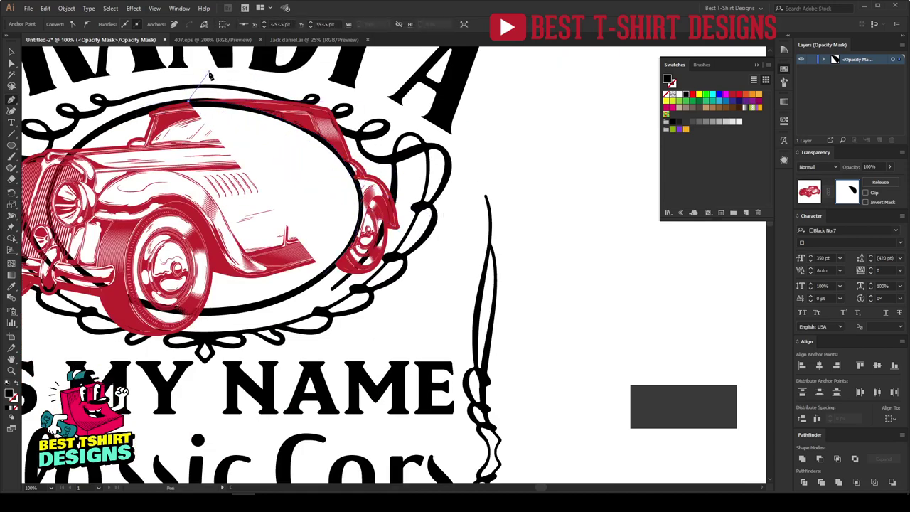
{"action": "left_click", "coordinate": [325, 72]}
{"action": "left_click", "coordinate": [430, 116]}
{"action": "left_click", "coordinate": [467, 206]}
{"action": "left_click", "coordinate": [444, 288]}
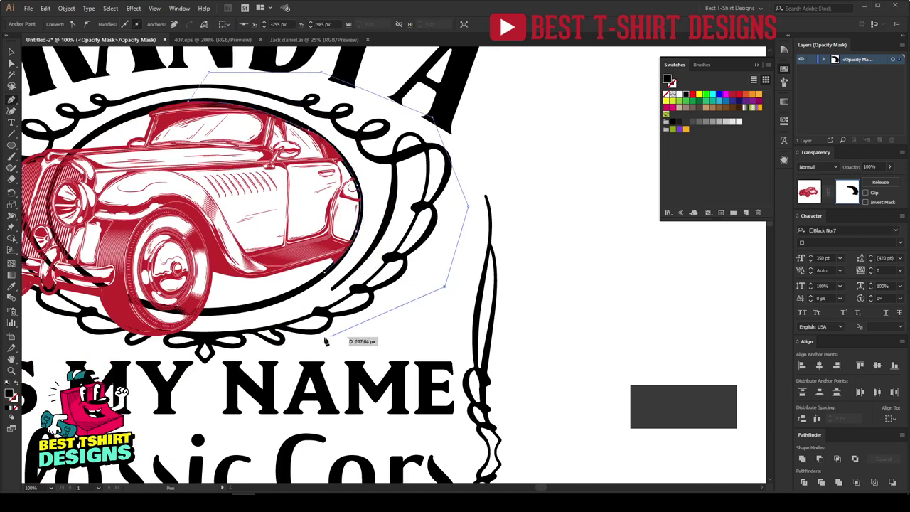
{"action": "left_click", "coordinate": [322, 336]}
{"action": "left_click", "coordinate": [307, 301]}
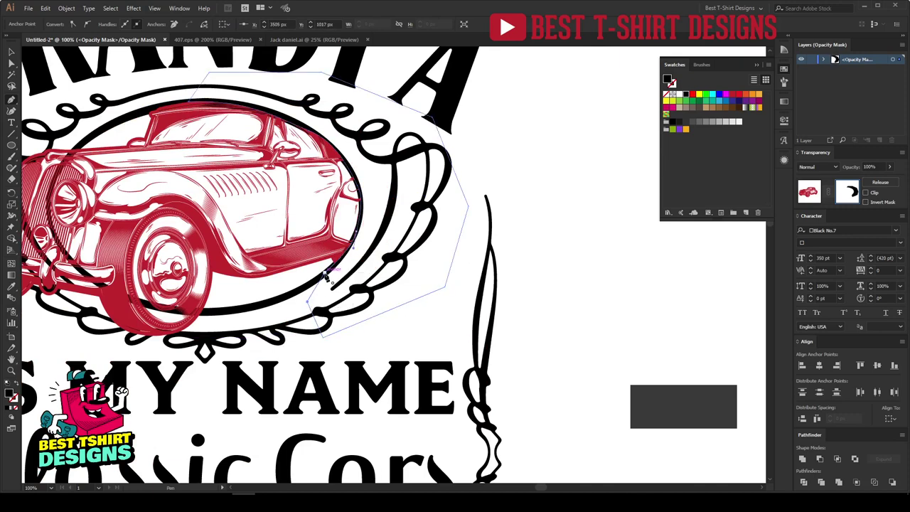
Finish the mask path and leave opacity mask editing, returning to the car artwork.
{"action": "key", "text": "v"}
{"action": "left_click", "coordinate": [533, 235]}
{"action": "key", "text": "ctrl+minus"}
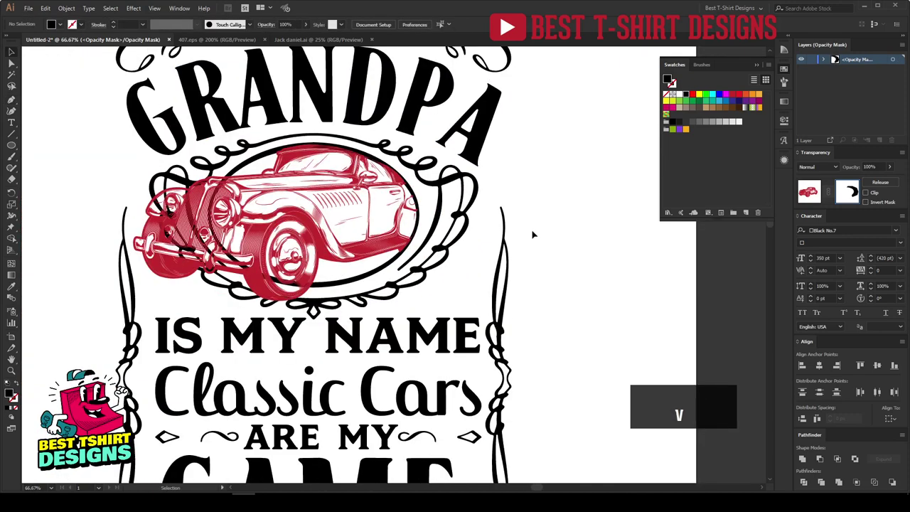
{"action": "scroll", "coordinate": [181, 270], "scroll_direction": "up", "scroll_amount": 1}
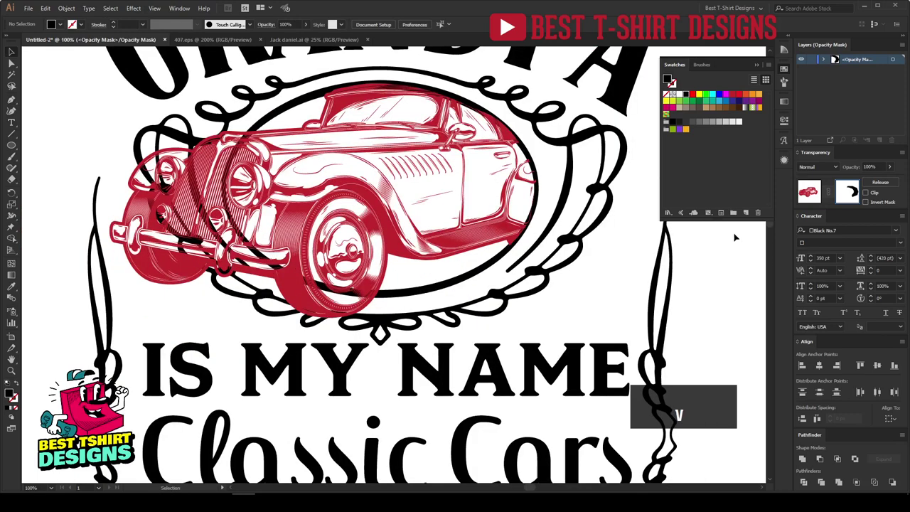
{"action": "left_click", "coordinate": [806, 193]}
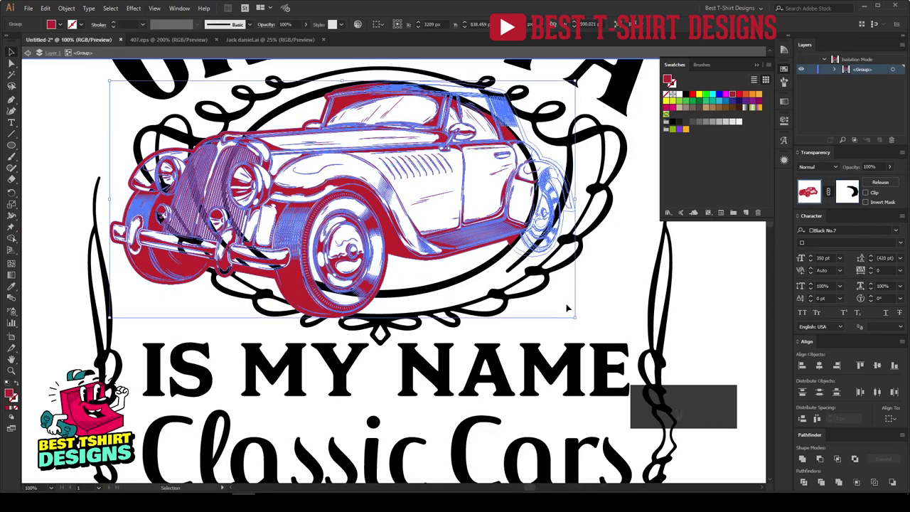
Create an opacity mask on the black oval ornament group and enter mask editing.
{"action": "left_click", "coordinate": [566, 307]}
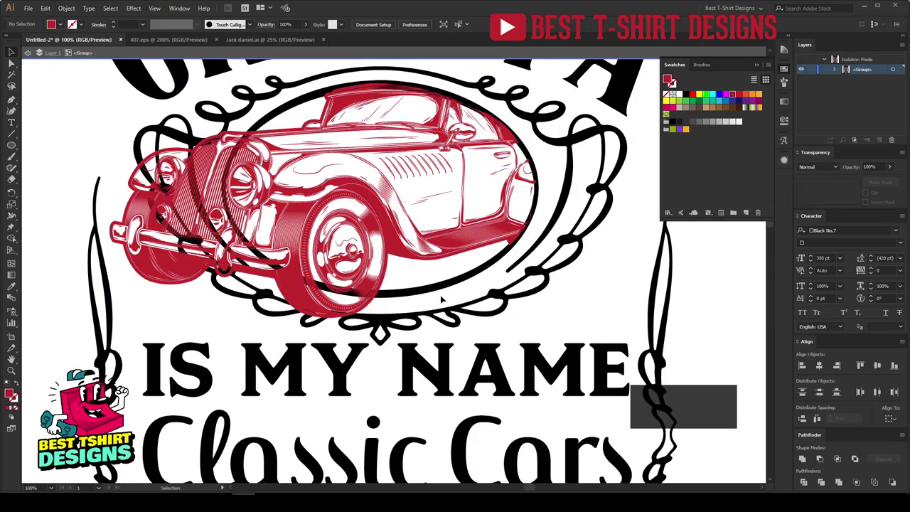
{"action": "left_click", "coordinate": [391, 297]}
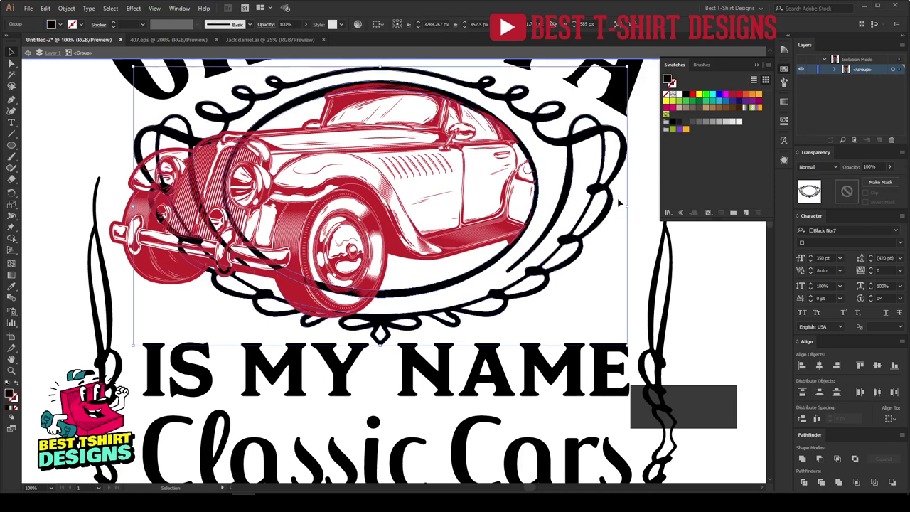
{"action": "left_click", "coordinate": [847, 190]}
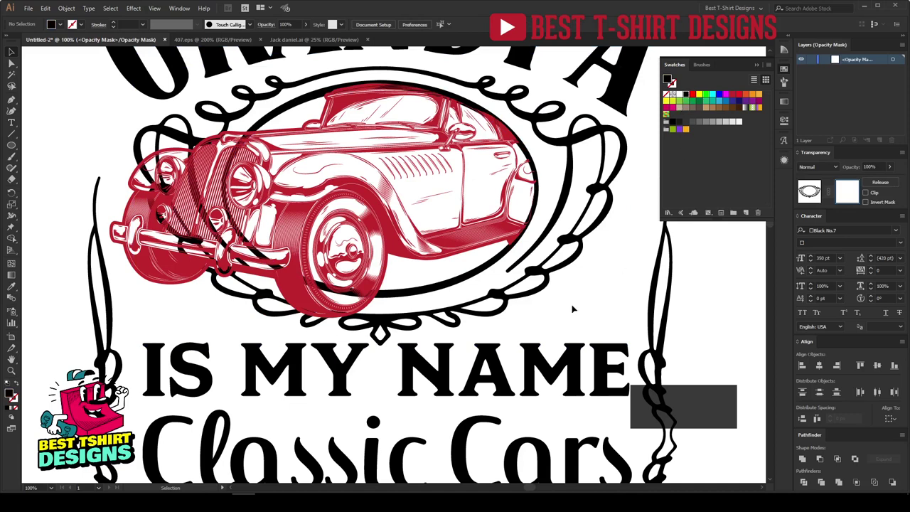
Trace the near front tyre's lower edge up to the bumper with a black-filled Pen path in the ornament mask.
{"action": "key", "text": "p"}
{"action": "scroll", "coordinate": [375, 292], "scroll_direction": "up", "scroll_amount": 4}
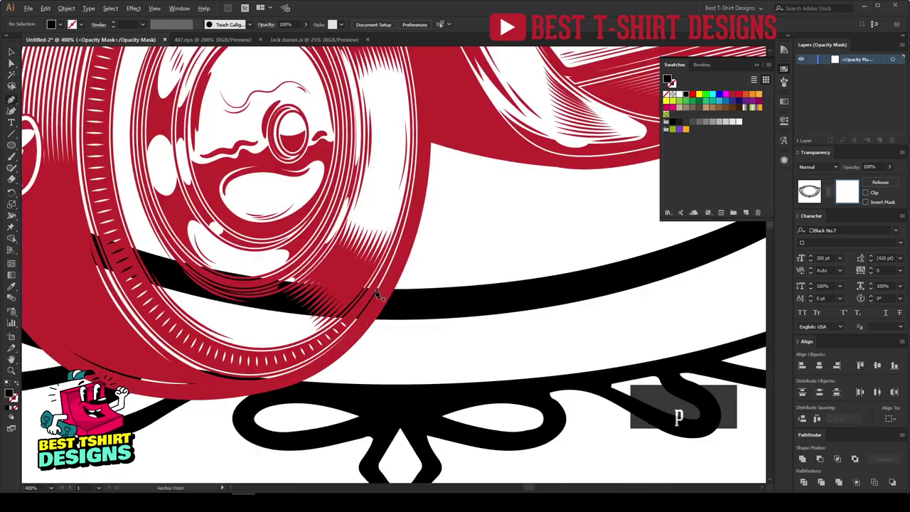
{"action": "left_click", "coordinate": [391, 271]}
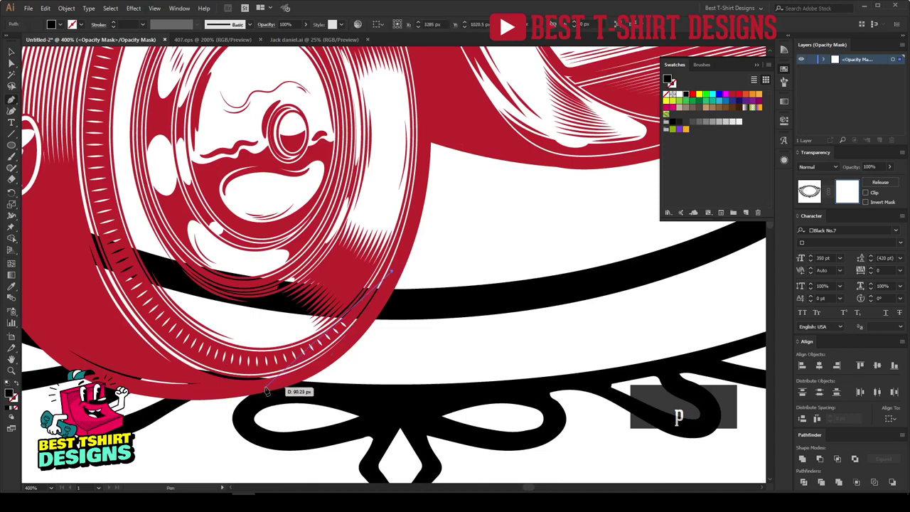
{"action": "left_click_drag", "start_coordinate": [263, 387], "coordinate": [173, 398]}
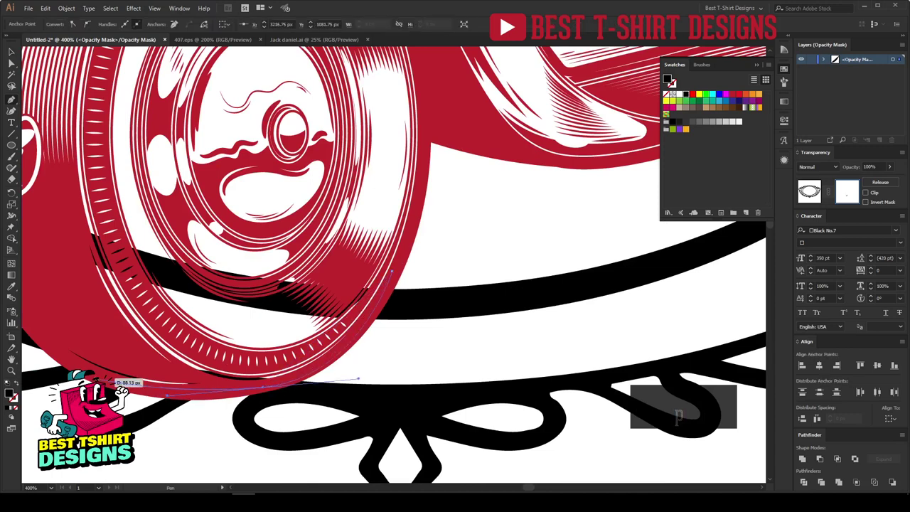
{"action": "left_click_drag", "start_coordinate": [86, 373], "coordinate": [72, 361]}
{"action": "key", "text": "space"}
{"action": "left_click_drag", "start_coordinate": [58, 337], "coordinate": [354, 350]}
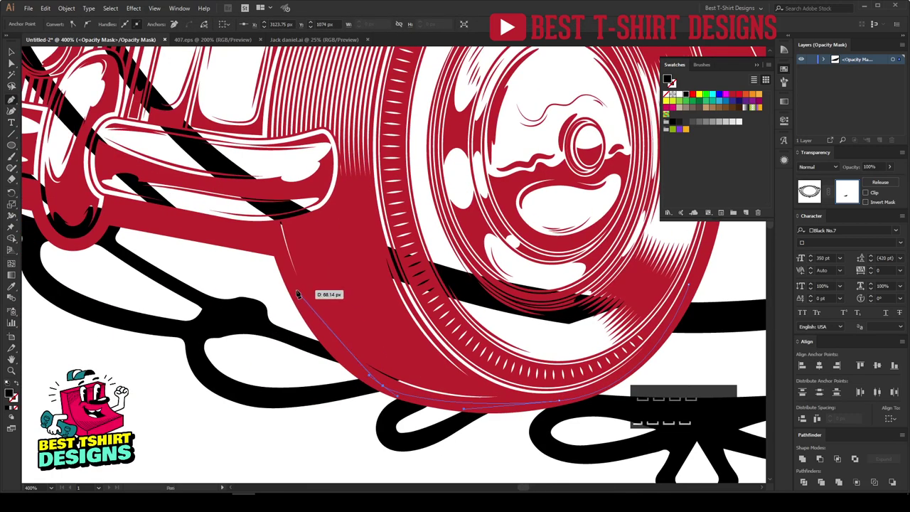
{"action": "left_click_drag", "start_coordinate": [295, 293], "coordinate": [279, 258]}
{"action": "left_click", "coordinate": [264, 248]}
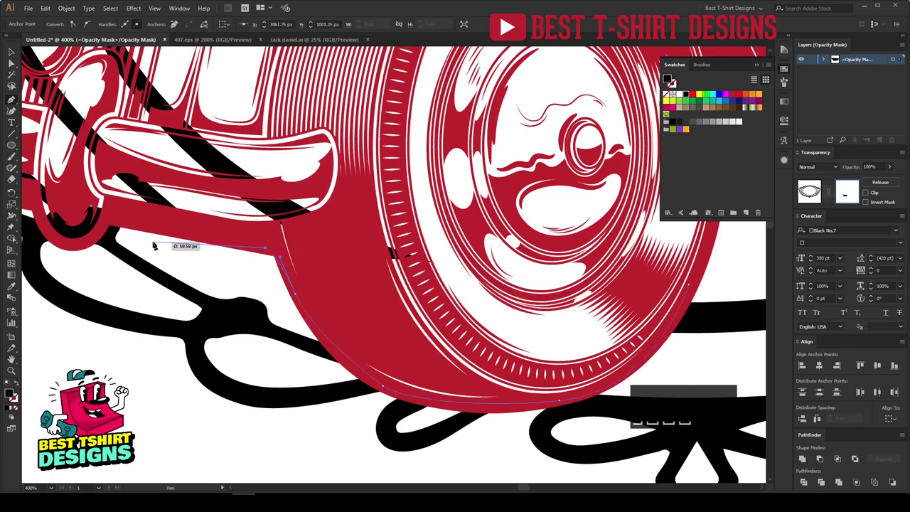
Continue the mask path along the front bumper's underside, around the central bumper guard and into the far front wheel.
{"action": "key", "text": "space"}
{"action": "left_click_drag", "start_coordinate": [210, 249], "coordinate": [314, 262]}
{"action": "left_click", "coordinate": [213, 233]}
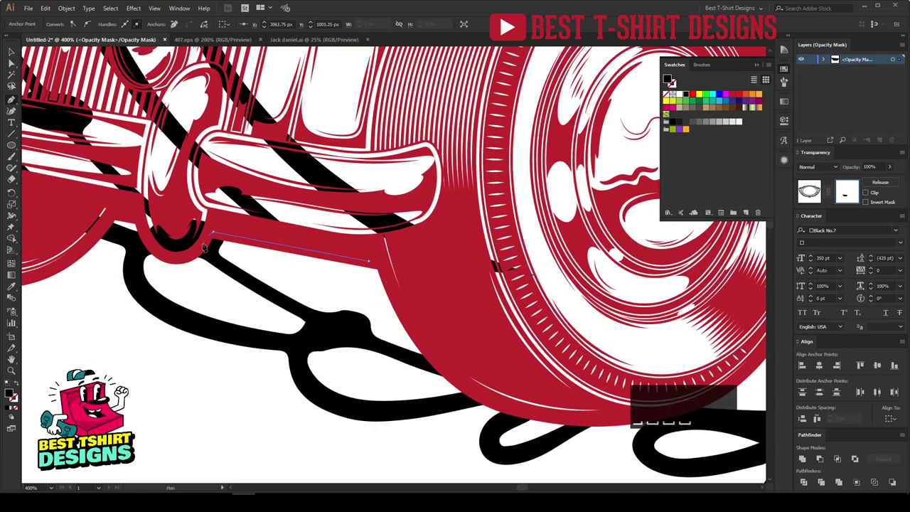
{"action": "left_click_drag", "start_coordinate": [199, 248], "coordinate": [188, 253]}
{"action": "left_click", "coordinate": [159, 252]}
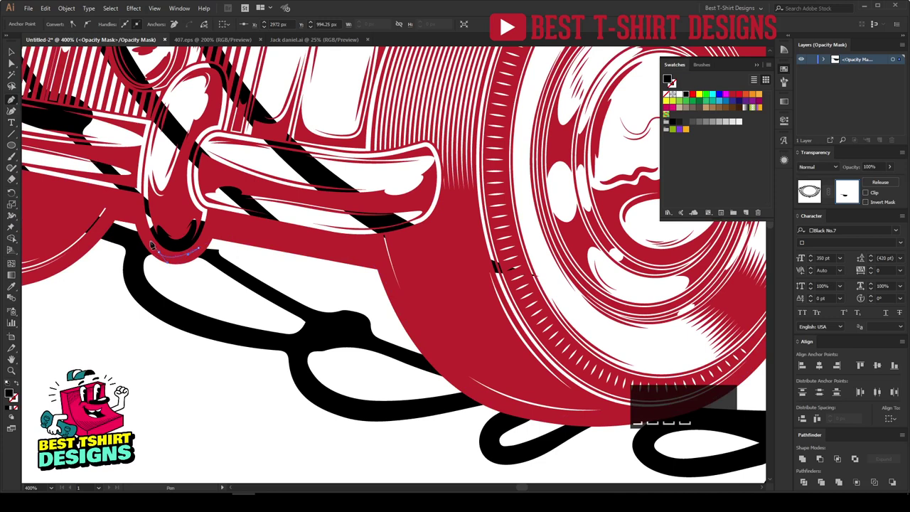
{"action": "left_click_drag", "start_coordinate": [115, 213], "coordinate": [459, 313]}
{"action": "left_click", "coordinate": [80, 253]}
{"action": "key", "text": "space"}
{"action": "left_click", "coordinate": [362, 304]}
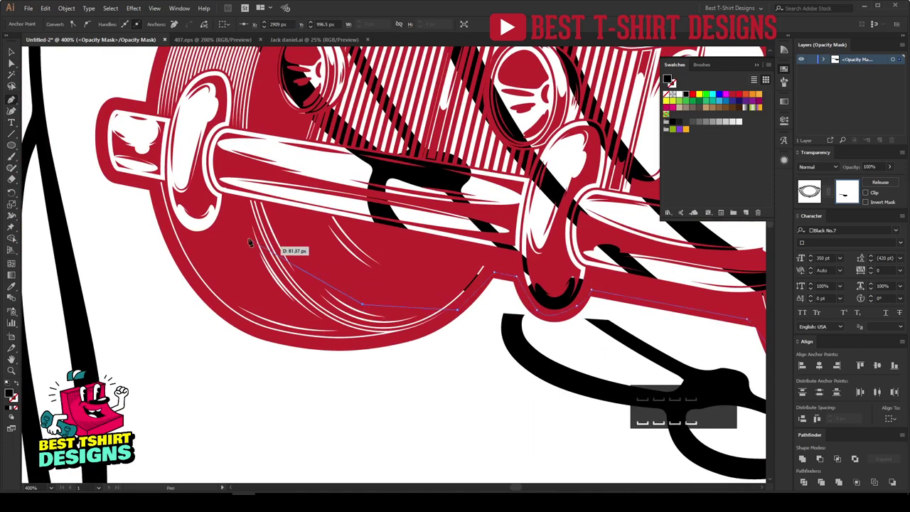
Extend the mask path up through the far front wheel and along the far fender's outer edge to the grille.
{"action": "left_click", "coordinate": [249, 240]}
{"action": "key", "text": "space"}
{"action": "left_click_drag", "start_coordinate": [249, 240], "coordinate": [251, 263]}
{"action": "left_click", "coordinate": [224, 156]}
{"action": "key", "text": "space"}
{"action": "left_click_drag", "start_coordinate": [213, 63], "coordinate": [214, 309]}
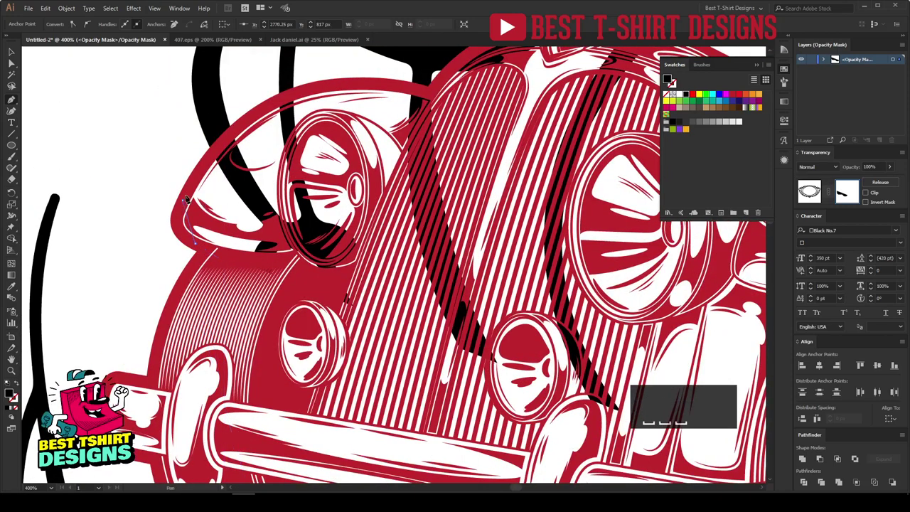
{"action": "left_click", "coordinate": [217, 144]}
{"action": "left_click_drag", "start_coordinate": [281, 95], "coordinate": [346, 87]}
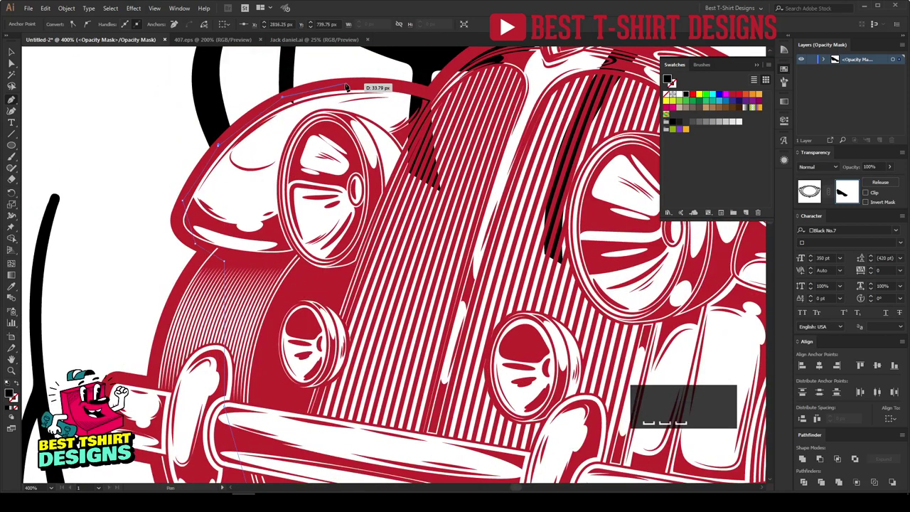
{"action": "left_click", "coordinate": [346, 85]}
{"action": "left_click", "coordinate": [426, 92]}
Carry the mask path over the top of the grille and along the curve of the hood's front tip.
{"action": "scroll", "coordinate": [343, 231], "scroll_direction": "down", "scroll_amount": 2}
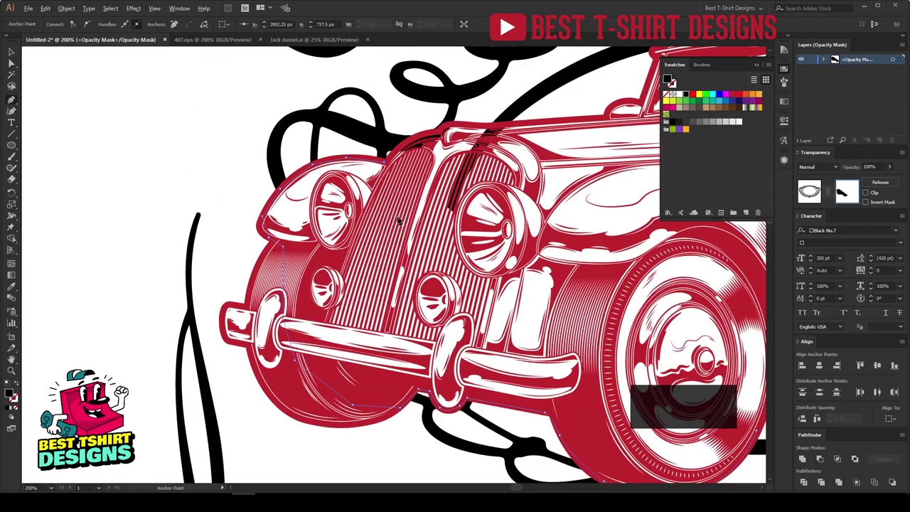
{"action": "key", "text": "space"}
{"action": "left_click_drag", "start_coordinate": [505, 187], "coordinate": [373, 263]}
{"action": "scroll", "coordinate": [248, 215], "scroll_direction": "up", "scroll_amount": 4}
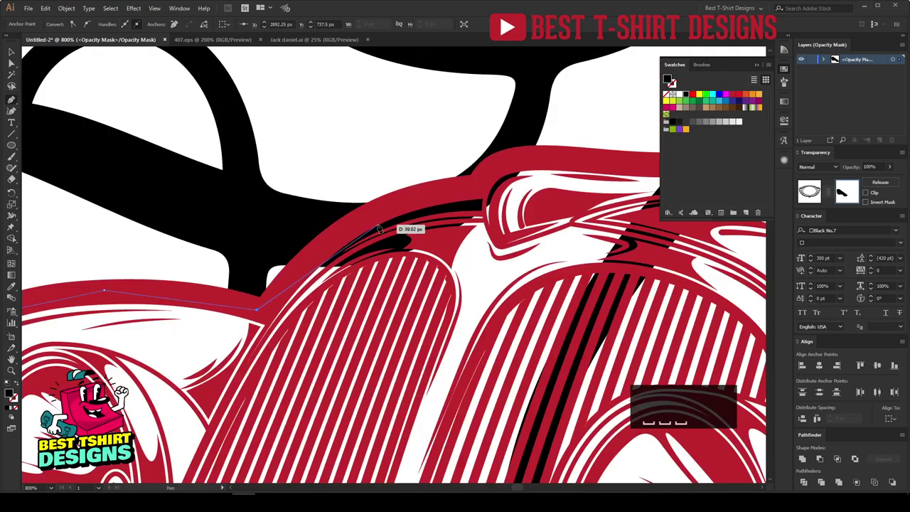
{"action": "left_click_drag", "start_coordinate": [381, 209], "coordinate": [426, 193]}
{"action": "left_click", "coordinate": [479, 188]}
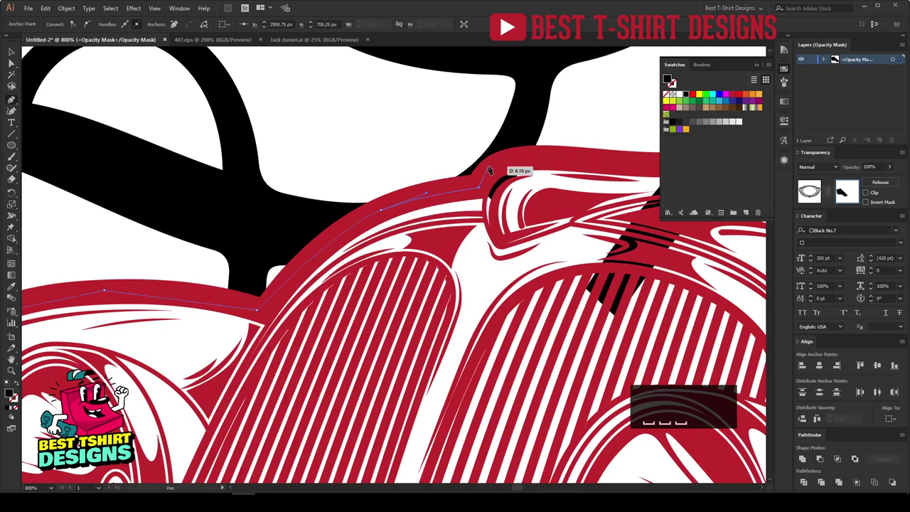
{"action": "left_click_drag", "start_coordinate": [489, 165], "coordinate": [192, 180]}
{"action": "key", "text": "space"}
{"action": "left_click_drag", "start_coordinate": [289, 173], "coordinate": [311, 178]}
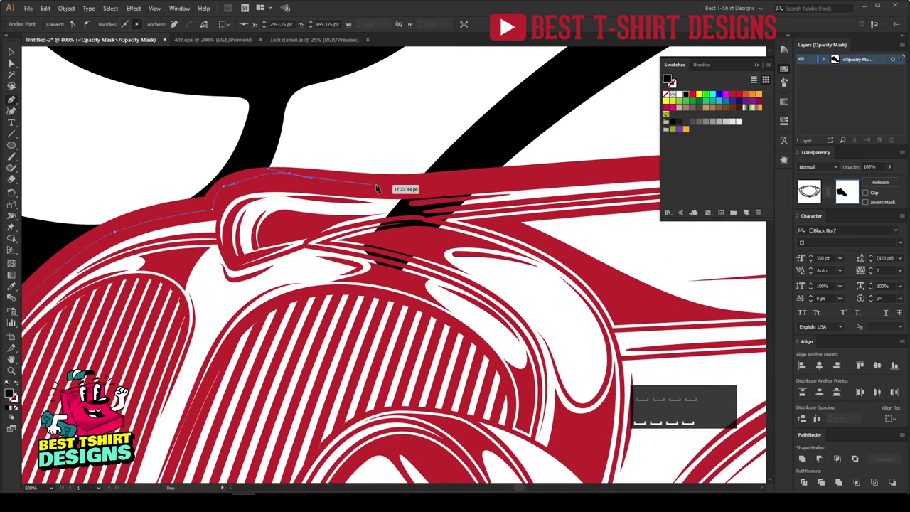
Run the mask path along the hood edge, cut back through the car body and close it at the near front wheel.
{"action": "scroll", "coordinate": [216, 202], "scroll_direction": "down", "scroll_amount": 3}
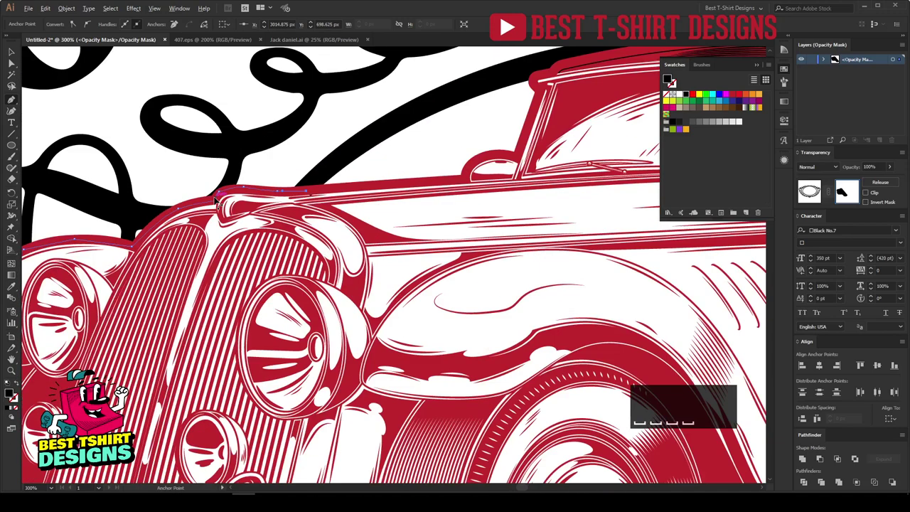
{"action": "scroll", "coordinate": [215, 201], "scroll_direction": "down", "scroll_amount": 1}
{"action": "scroll", "coordinate": [302, 196], "scroll_direction": "up", "scroll_amount": 1}
{"action": "left_click", "coordinate": [307, 192]}
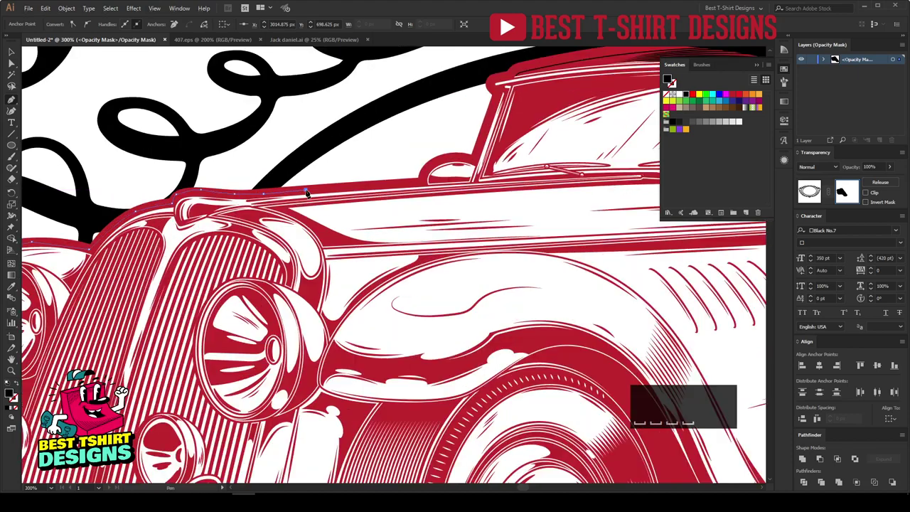
{"action": "scroll", "coordinate": [261, 197], "scroll_direction": "down", "scroll_amount": 2}
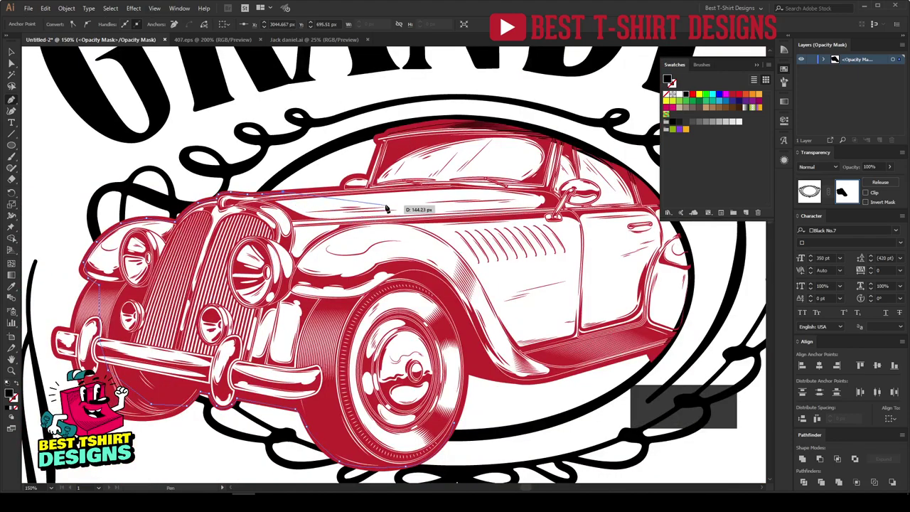
{"action": "scroll", "coordinate": [403, 131], "scroll_direction": "up", "scroll_amount": 3}
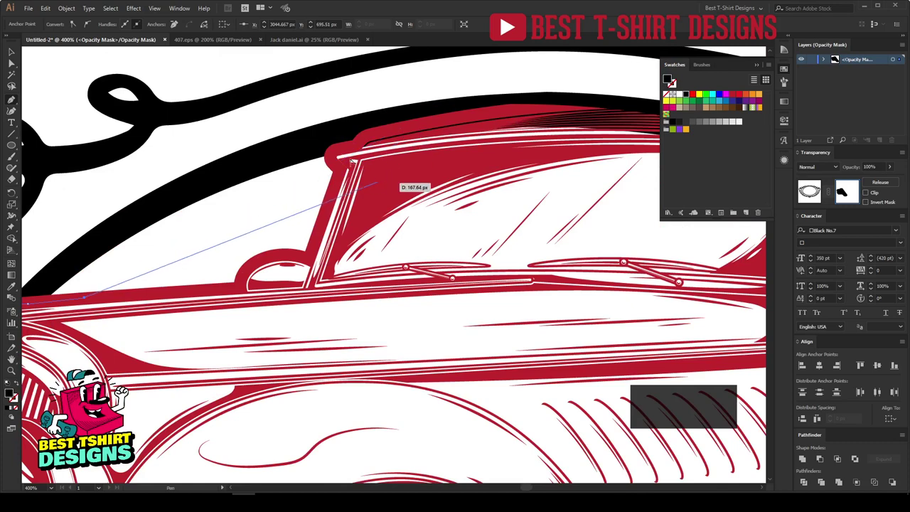
{"action": "scroll", "coordinate": [327, 149], "scroll_direction": "down", "scroll_amount": 2}
{"action": "scroll", "coordinate": [400, 282], "scroll_direction": "down", "scroll_amount": 3}
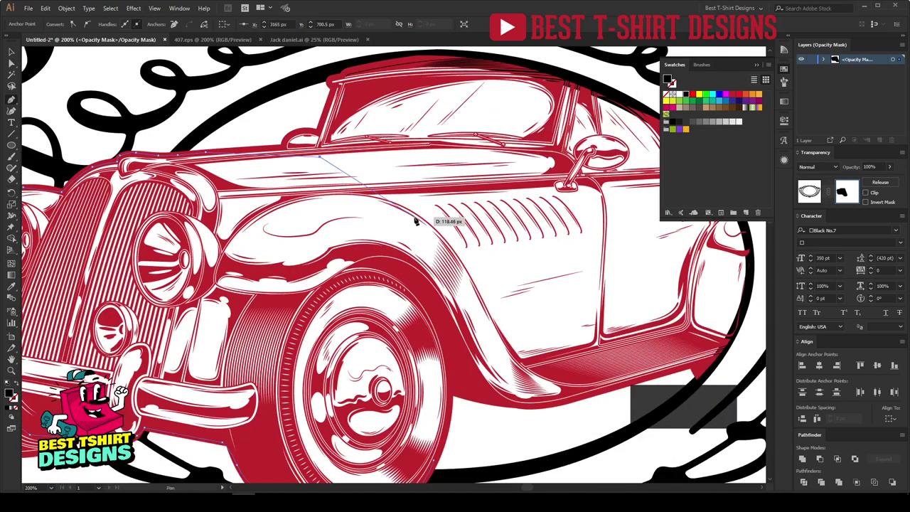
{"action": "left_click", "coordinate": [478, 249]}
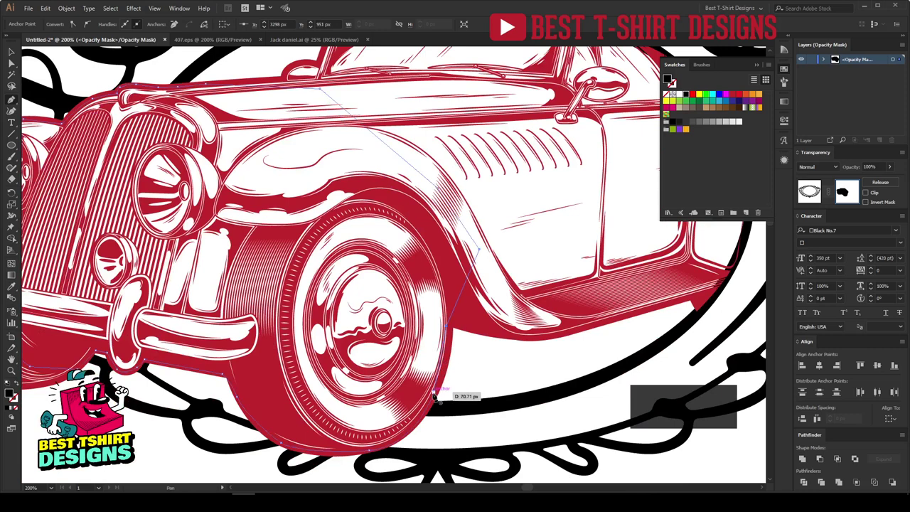
{"action": "scroll", "coordinate": [430, 369], "scroll_direction": "down", "scroll_amount": 4}
Deselect the finished mask path and leave opacity mask editing, returning to the ornament artwork.
{"action": "key", "text": "v"}
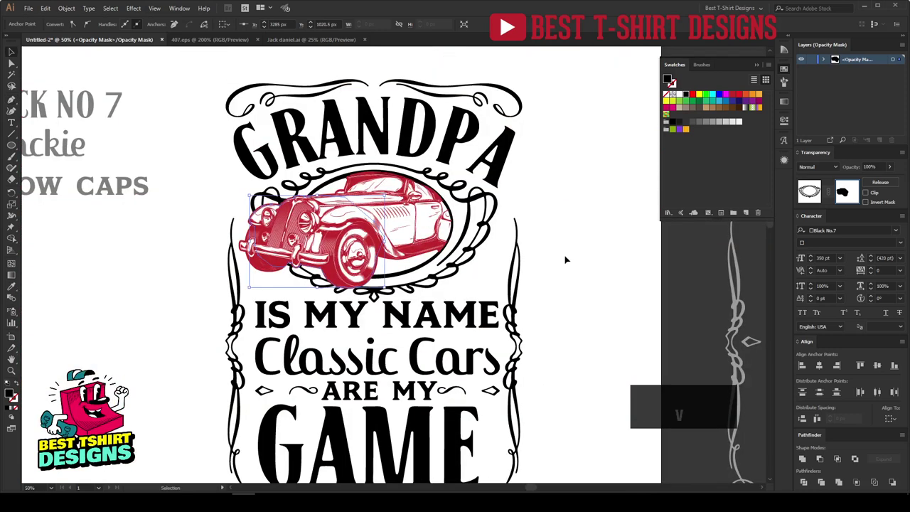
{"action": "left_click", "coordinate": [576, 257]}
{"action": "scroll", "coordinate": [575, 257], "scroll_direction": "up", "scroll_amount": 1}
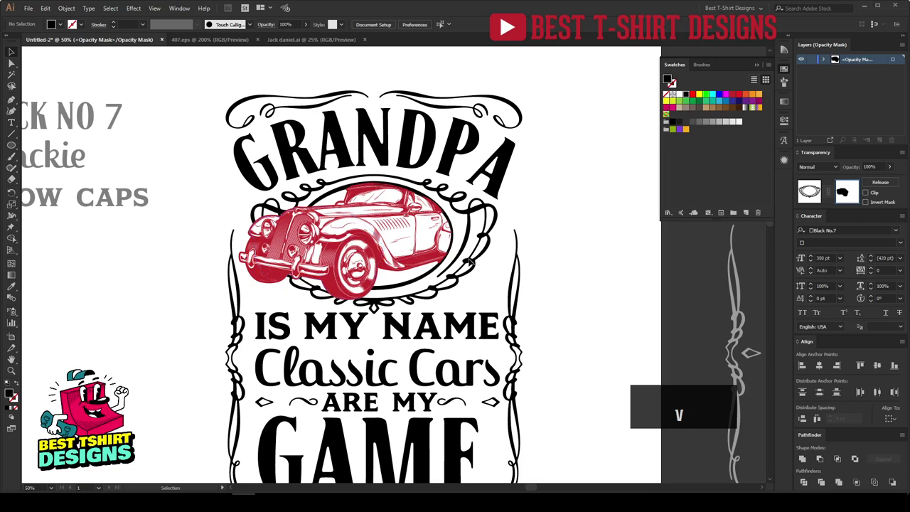
{"action": "left_click", "coordinate": [802, 196]}
Recolor the red car group black, deselect it and exit isolation mode.
{"action": "left_click", "coordinate": [403, 268]}
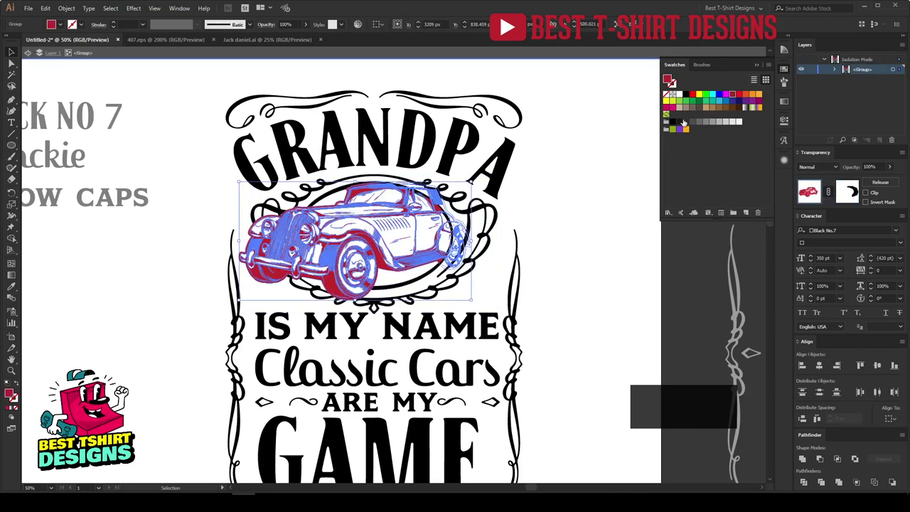
{"action": "left_click", "coordinate": [544, 299]}
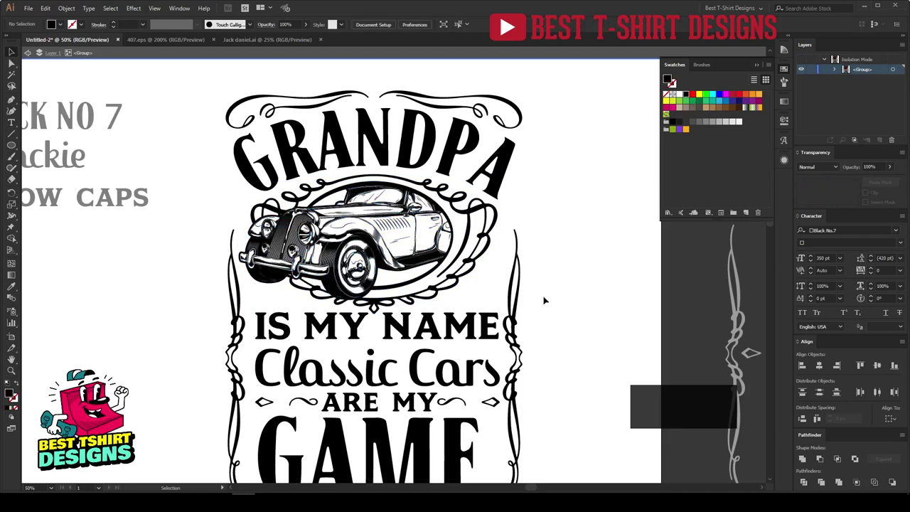
{"action": "scroll", "coordinate": [544, 300], "scroll_direction": "down", "scroll_amount": 2}
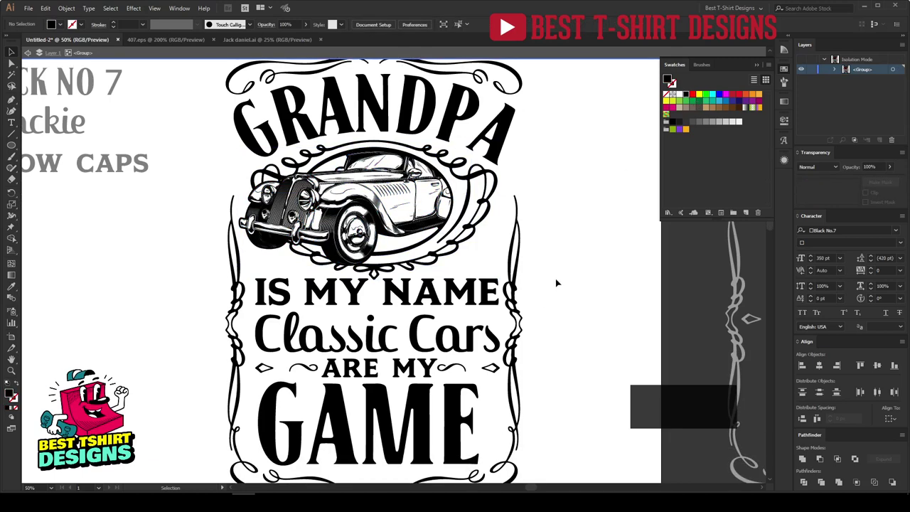
{"action": "scroll", "coordinate": [361, 252], "scroll_direction": "down", "scroll_amount": 1}
{"action": "double_click", "coordinate": [524, 258]}
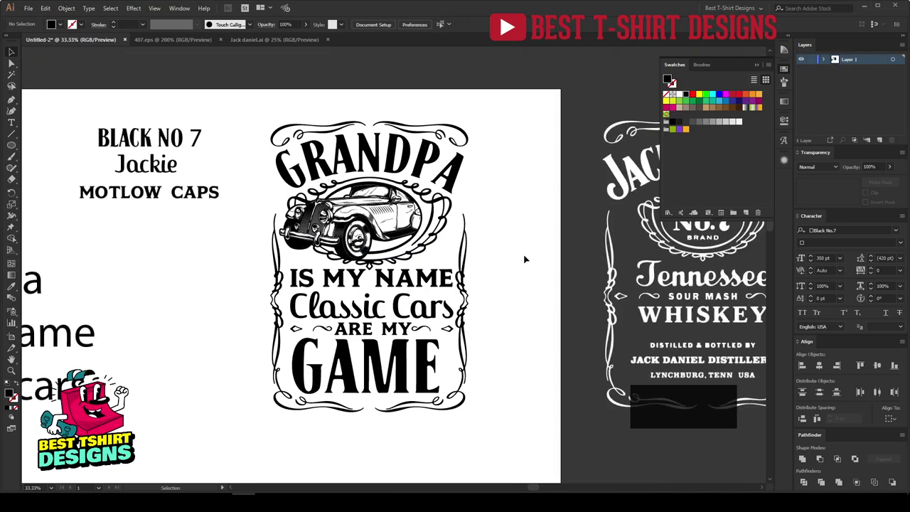
Select the whole T-shirt design and apply Expand Appearance, followed by Expand.
{"action": "left_click_drag", "start_coordinate": [387, 295], "coordinate": [518, 446]}
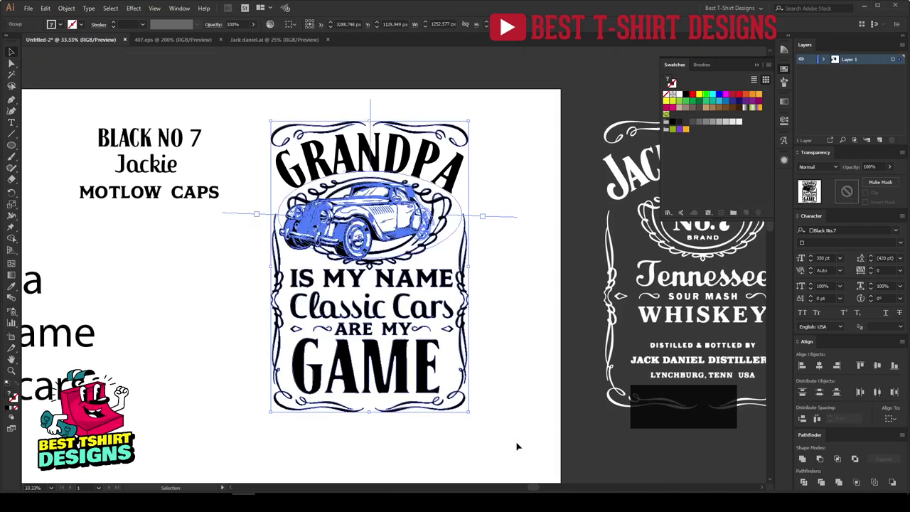
{"action": "left_click", "coordinate": [61, 10]}
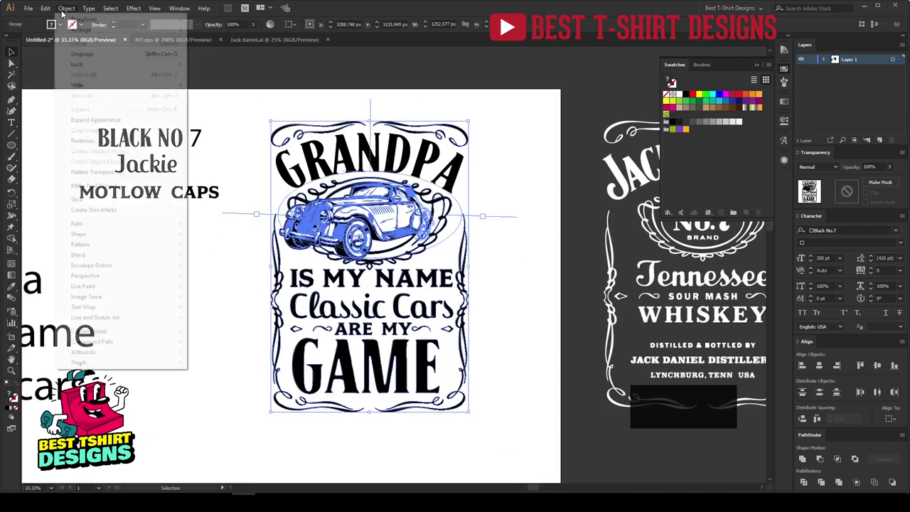
{"action": "left_click", "coordinate": [93, 119]}
{"action": "left_click_drag", "start_coordinate": [253, 105], "coordinate": [497, 442]}
{"action": "left_click", "coordinate": [66, 8]}
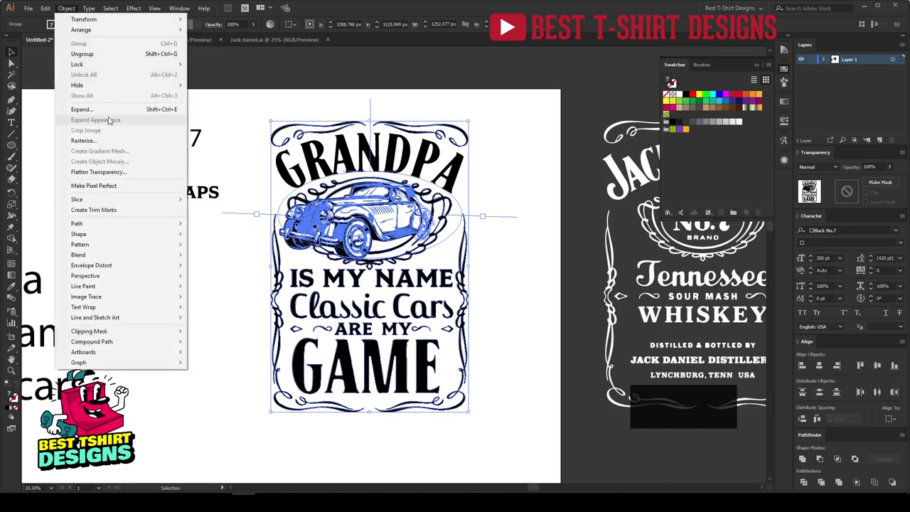
{"action": "left_click", "coordinate": [78, 109]}
{"action": "left_click", "coordinate": [426, 303]}
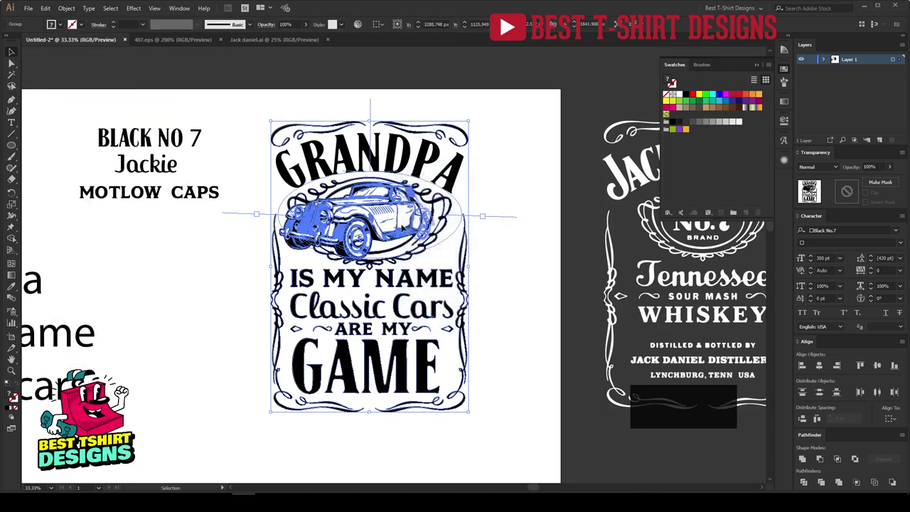
Select the entire expanded design and set its fill to black.
{"action": "left_click_drag", "start_coordinate": [248, 103], "coordinate": [507, 445]}
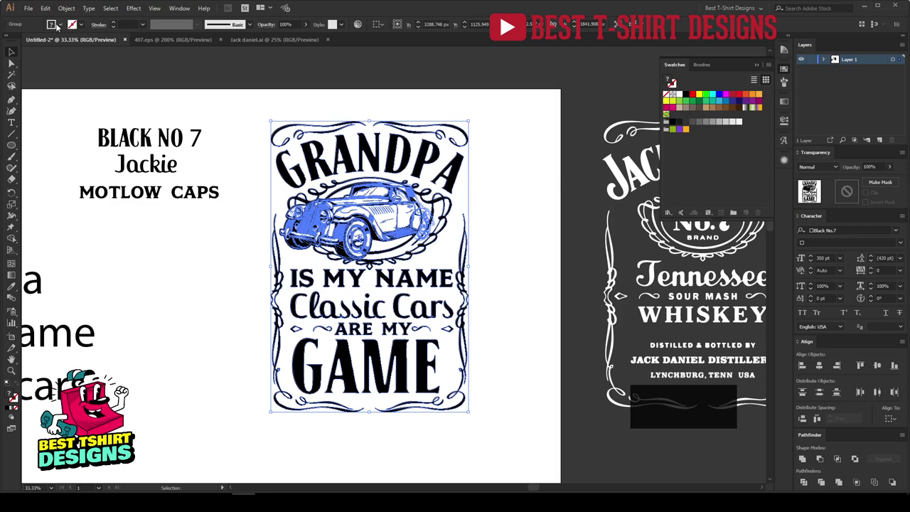
{"action": "left_click", "coordinate": [59, 25]}
{"action": "left_click", "coordinate": [26, 41]}
{"action": "key", "text": "Escape"}
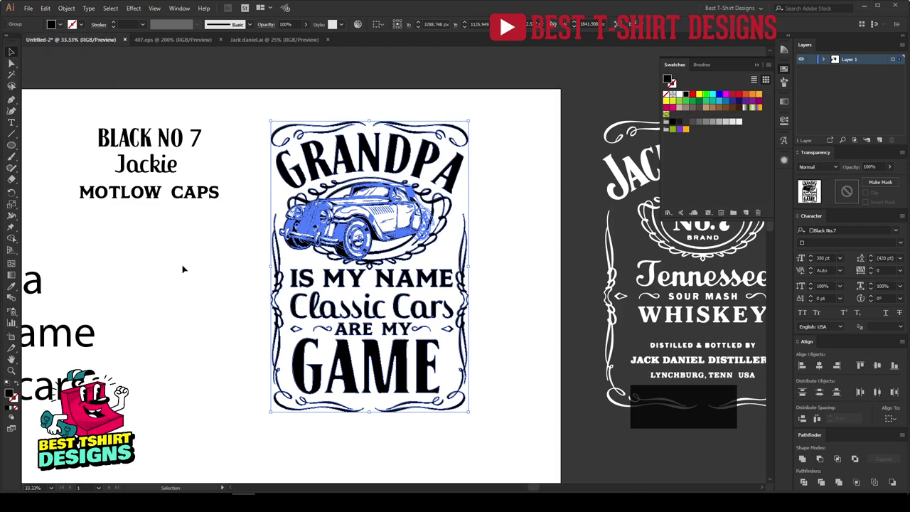
Group all the expanded black artwork of the T-shirt design into one object and deselect it.
{"action": "left_click_drag", "start_coordinate": [278, 161], "coordinate": [512, 448]}
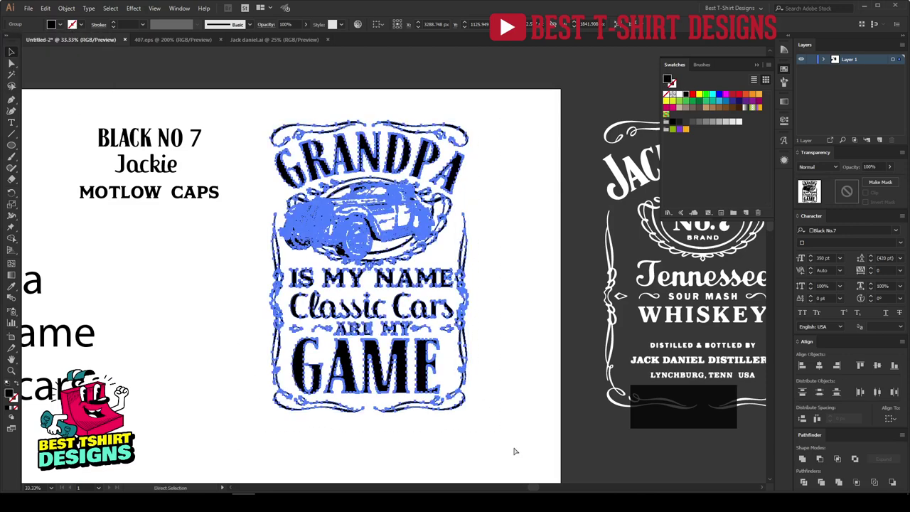
{"action": "key", "text": "ctrl+g"}
{"action": "left_click", "coordinate": [510, 390]}
{"action": "scroll", "coordinate": [362, 226], "scroll_direction": "up", "scroll_amount": 1}
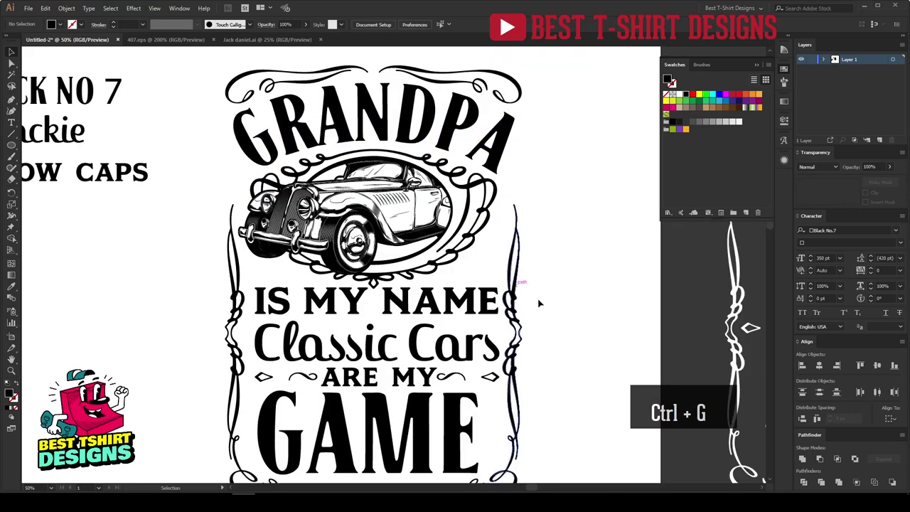
{"action": "scroll", "coordinate": [348, 216], "scroll_direction": "down", "scroll_amount": 1}
{"action": "left_click_drag", "start_coordinate": [419, 274], "coordinate": [413, 254]}
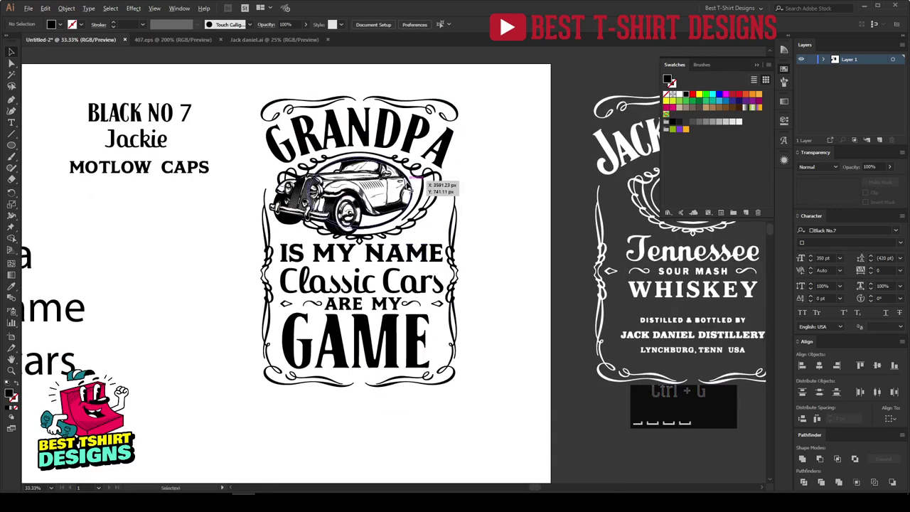
{"action": "scroll", "coordinate": [407, 179], "scroll_direction": "up", "scroll_amount": 1}
{"action": "scroll", "coordinate": [541, 308], "scroll_direction": "down", "scroll_amount": 1}
{"action": "left_click_drag", "start_coordinate": [540, 342], "coordinate": [553, 307]}
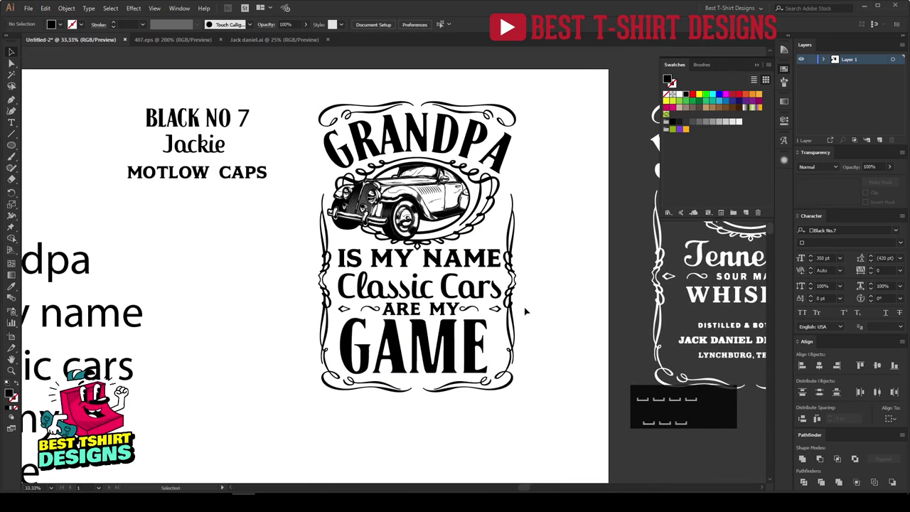
Move the grouped T-shirt design slightly to the right on the artboard, away from the font name samples, and deselect it.
{"action": "left_click_drag", "start_coordinate": [258, 202], "coordinate": [114, 49]}
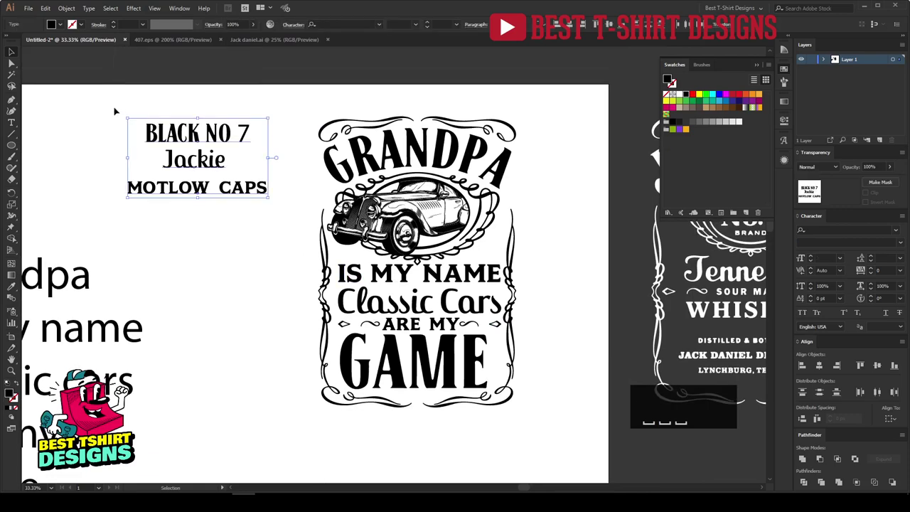
{"action": "left_click_drag", "start_coordinate": [90, 98], "coordinate": [270, 216]}
{"action": "left_click_drag", "start_coordinate": [290, 91], "coordinate": [558, 423]}
{"action": "left_click_drag", "start_coordinate": [498, 345], "coordinate": [509, 344]}
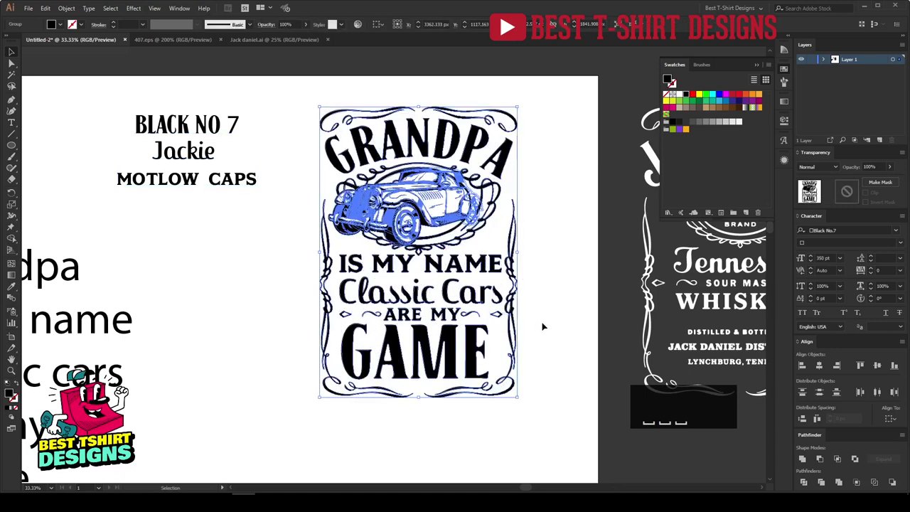
{"action": "left_click", "coordinate": [542, 326]}
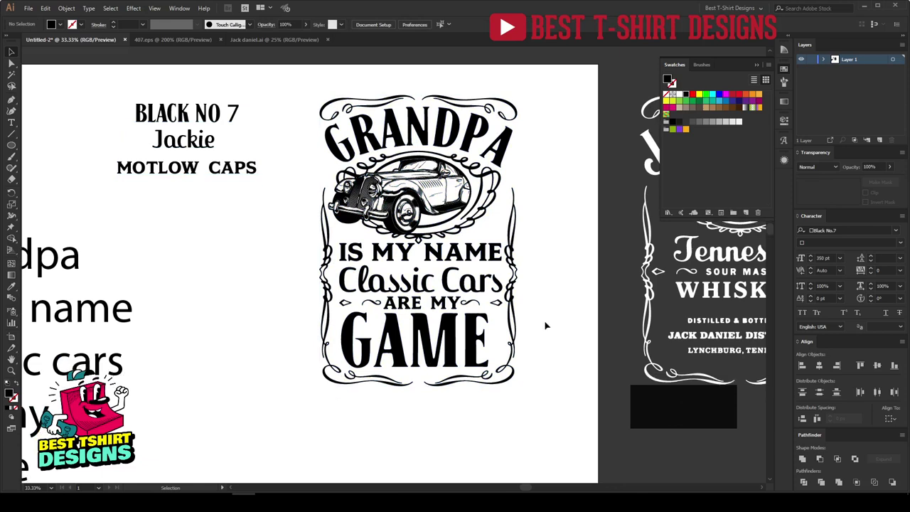
{"action": "left_click_drag", "start_coordinate": [555, 414], "coordinate": [547, 442]}
{"action": "left_click", "coordinate": [549, 424]}
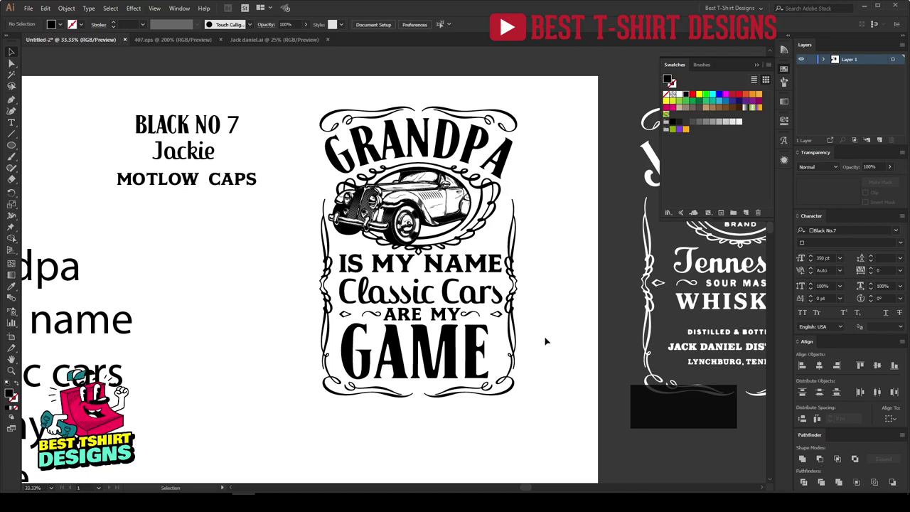
{"action": "left_click_drag", "start_coordinate": [292, 84], "coordinate": [564, 377]}
{"action": "left_click", "coordinate": [553, 419]}
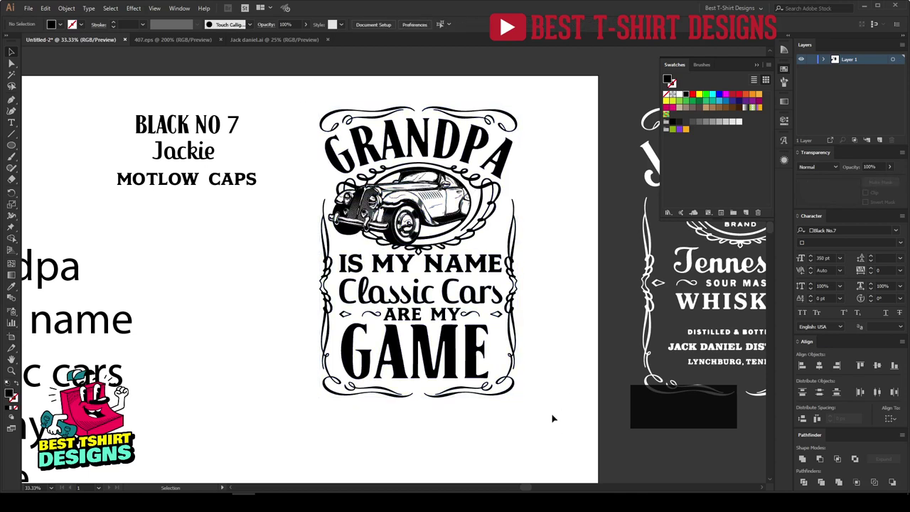